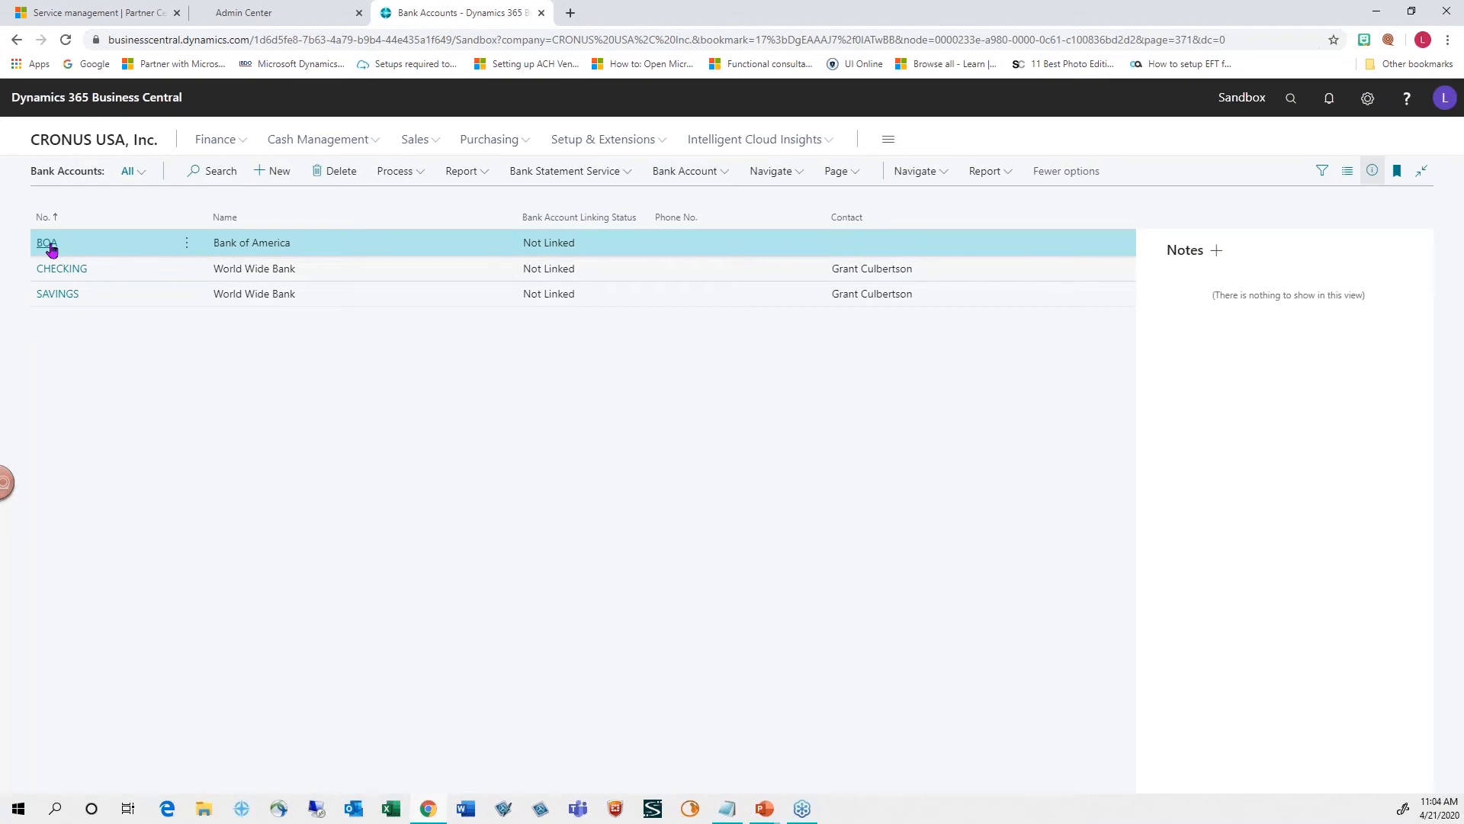
- Open the BOA bank account card and review its number and the last remittance advice number in the posting details
{"action": "left_click", "coordinate": [48, 242]}
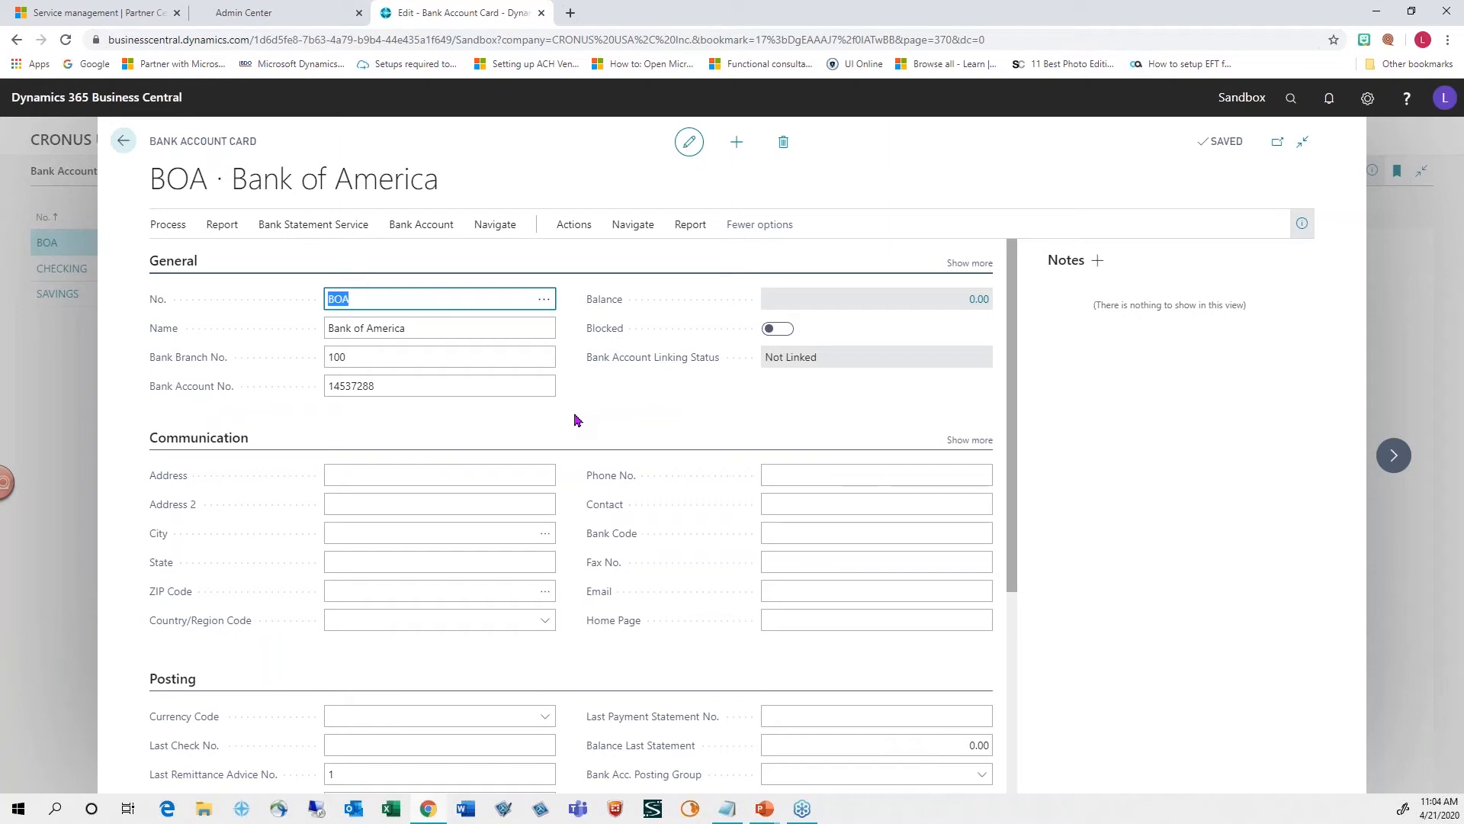
{"action": "left_click", "coordinate": [403, 306]}
{"action": "scroll", "coordinate": [699, 369], "scroll_direction": "down", "scroll_amount": 4}
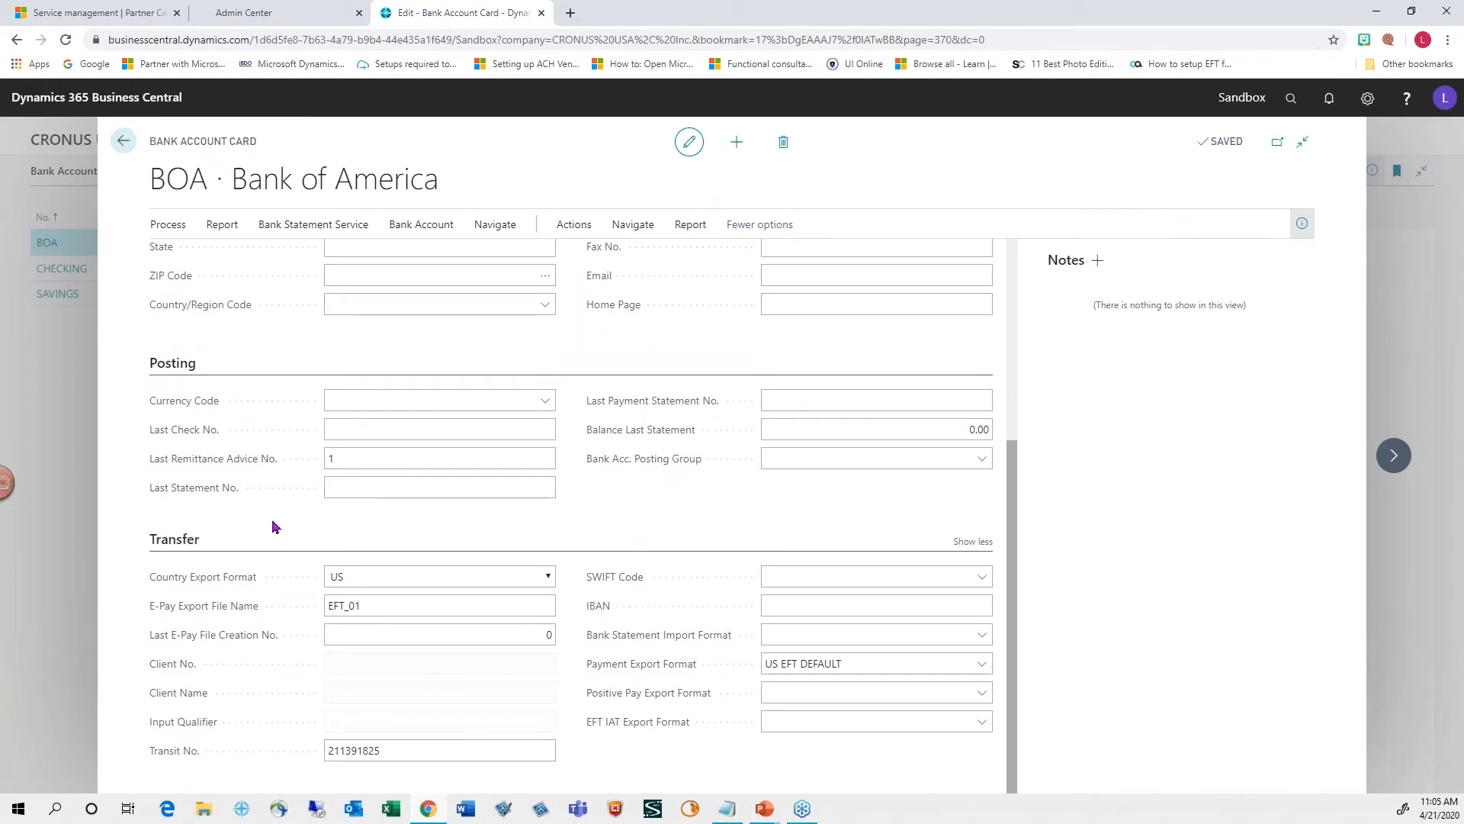
{"action": "left_click", "coordinate": [395, 461]}
{"action": "left_click_drag", "start_coordinate": [395, 461], "coordinate": [305, 465]}
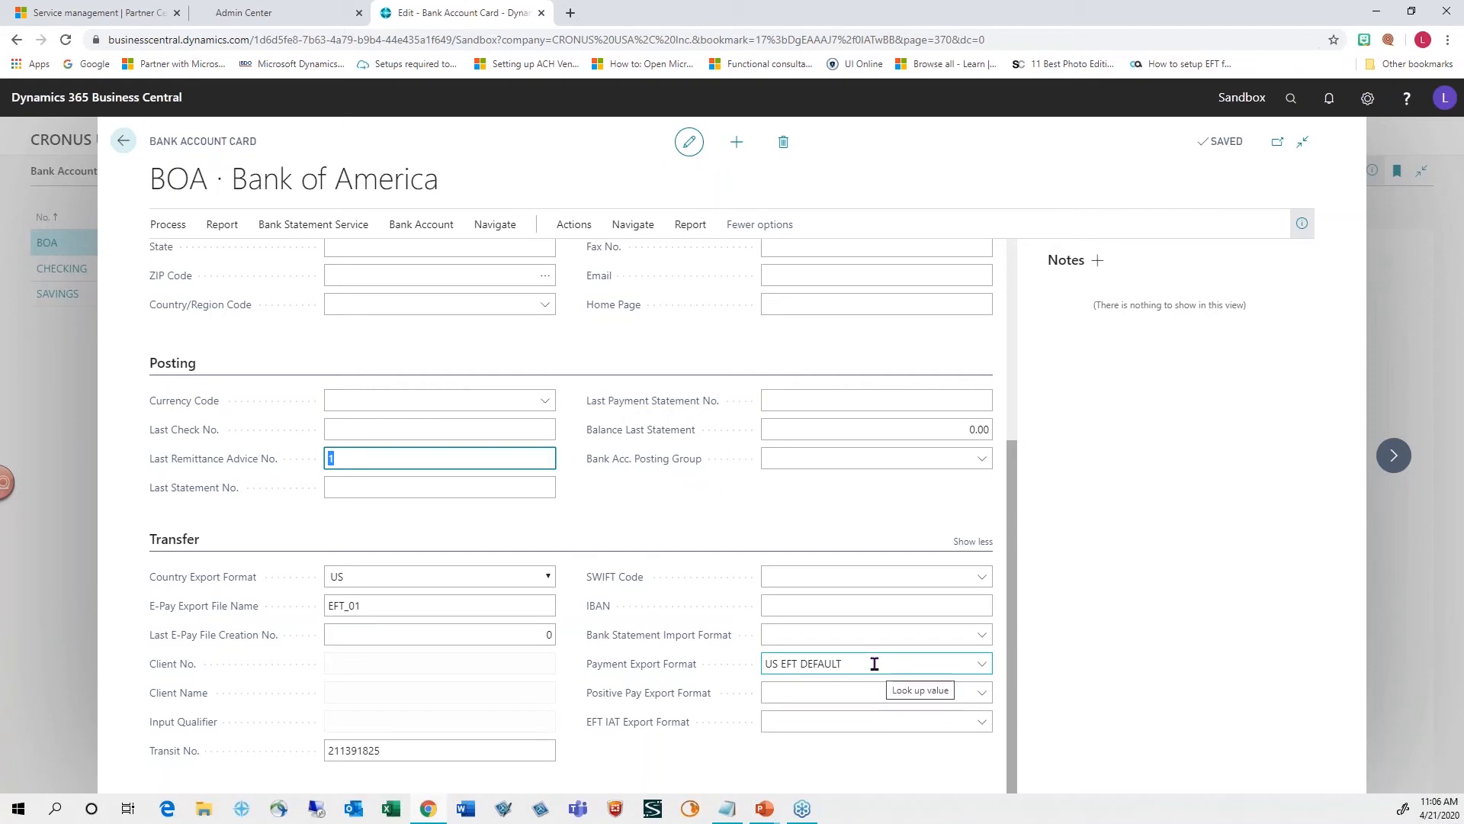
- Check the available payment export formats and the transit number in the BOA account's transfer settings, and close the card
{"action": "left_click", "coordinate": [847, 663]}
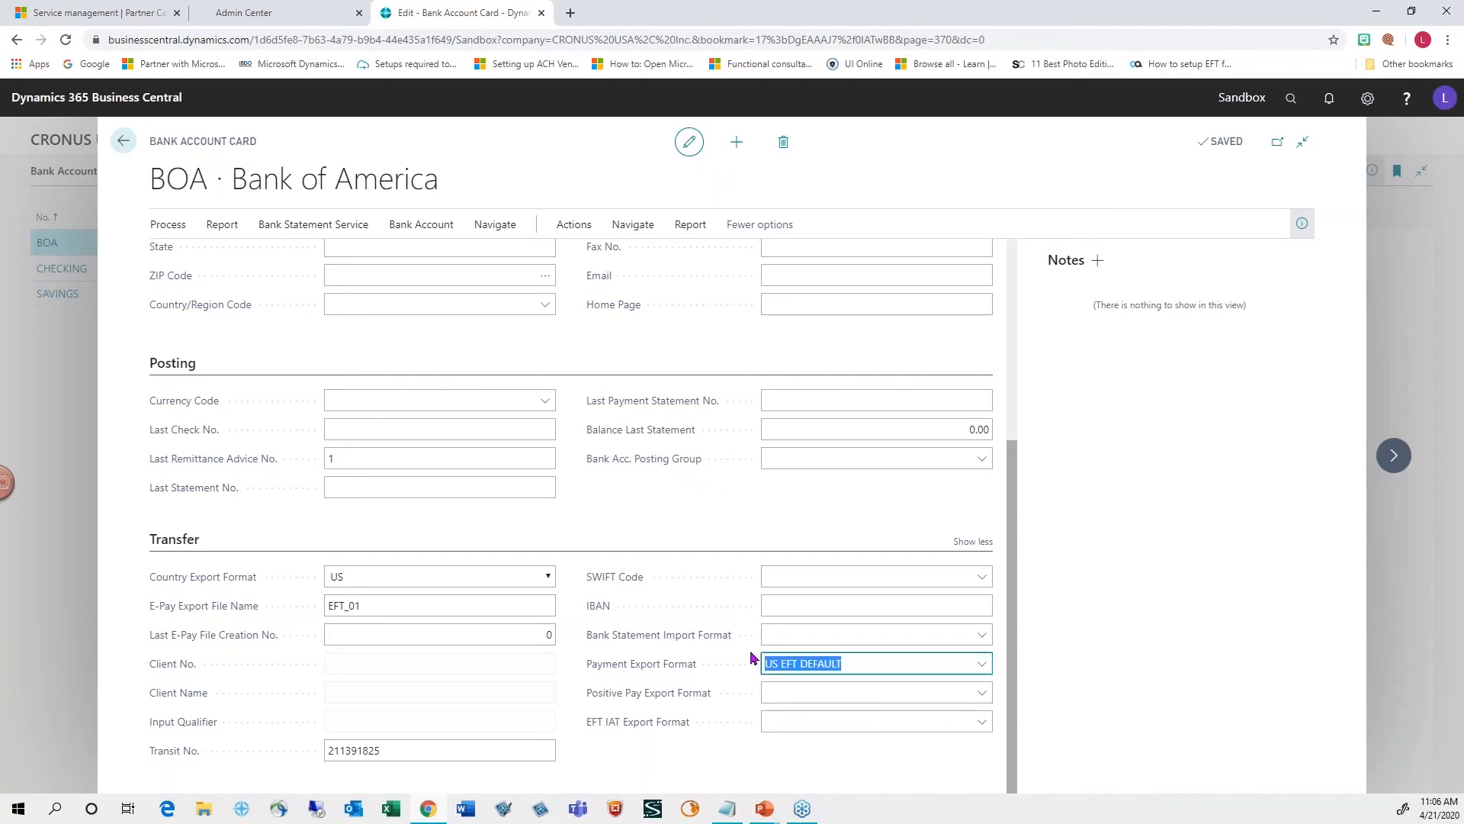
{"action": "left_click", "coordinate": [981, 665]}
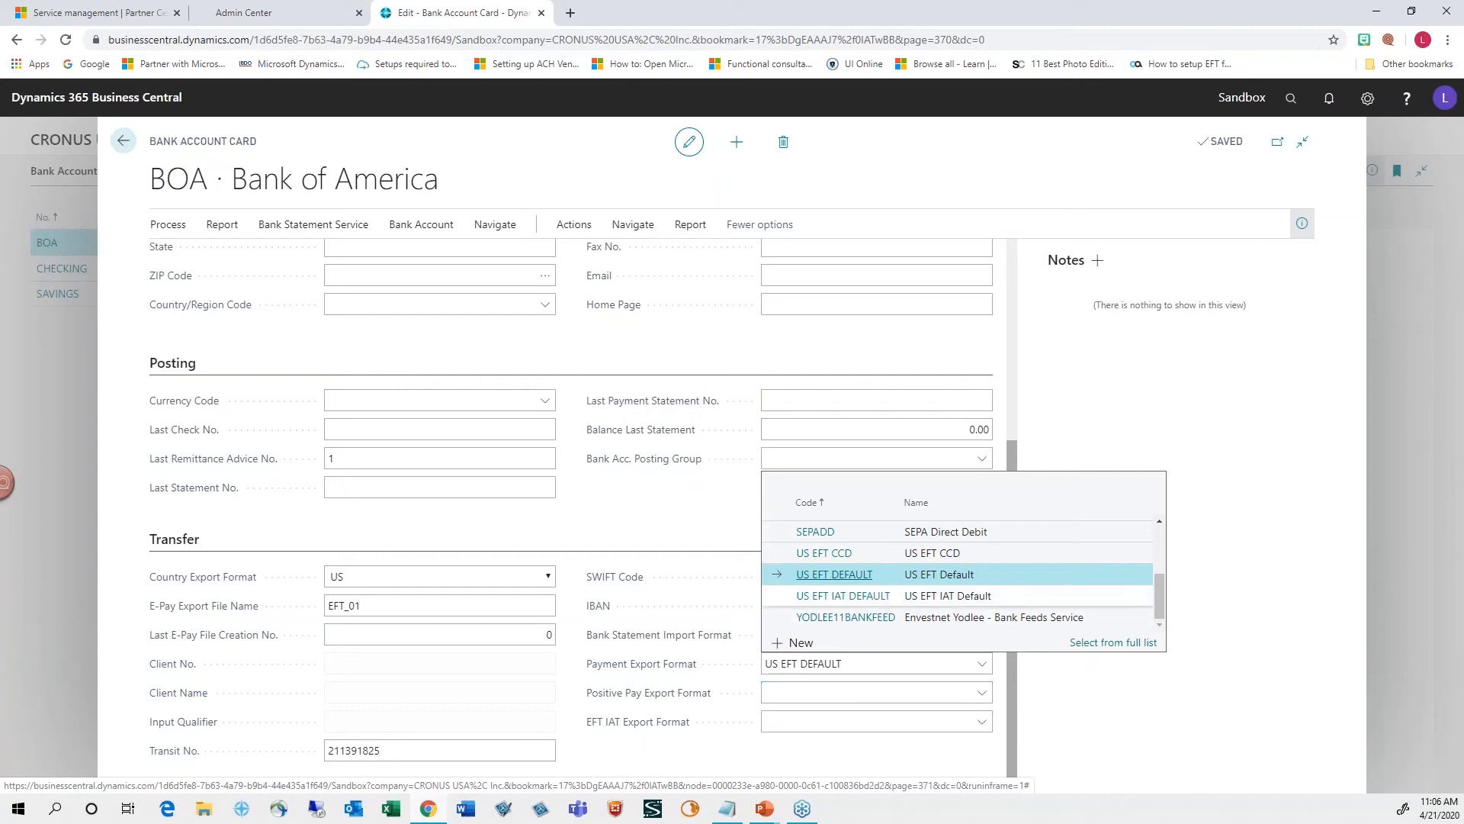
{"action": "left_click", "coordinate": [464, 751]}
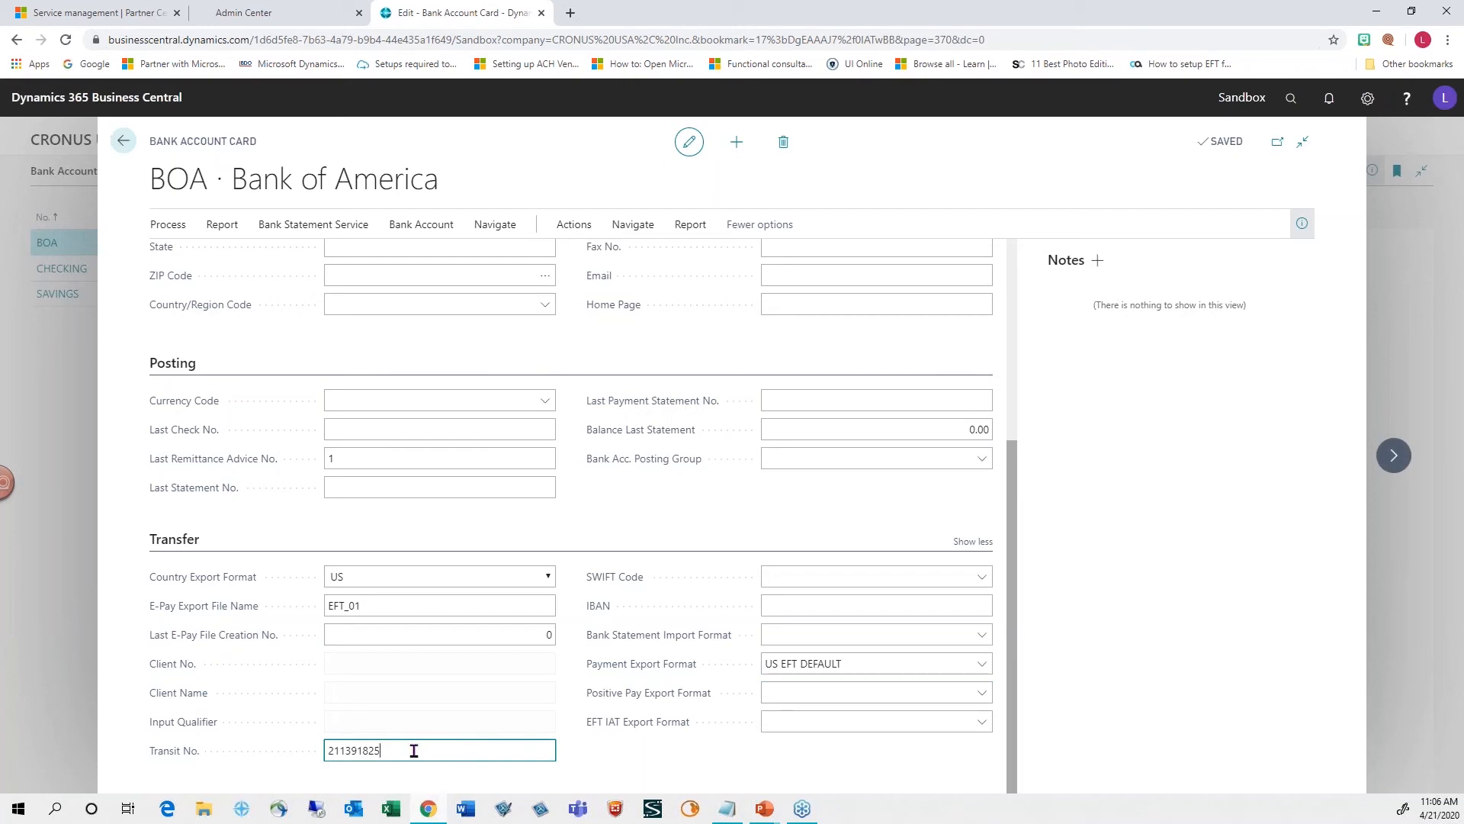
{"action": "left_click_drag", "start_coordinate": [412, 749], "coordinate": [268, 774]}
{"action": "left_click", "coordinate": [122, 140]}
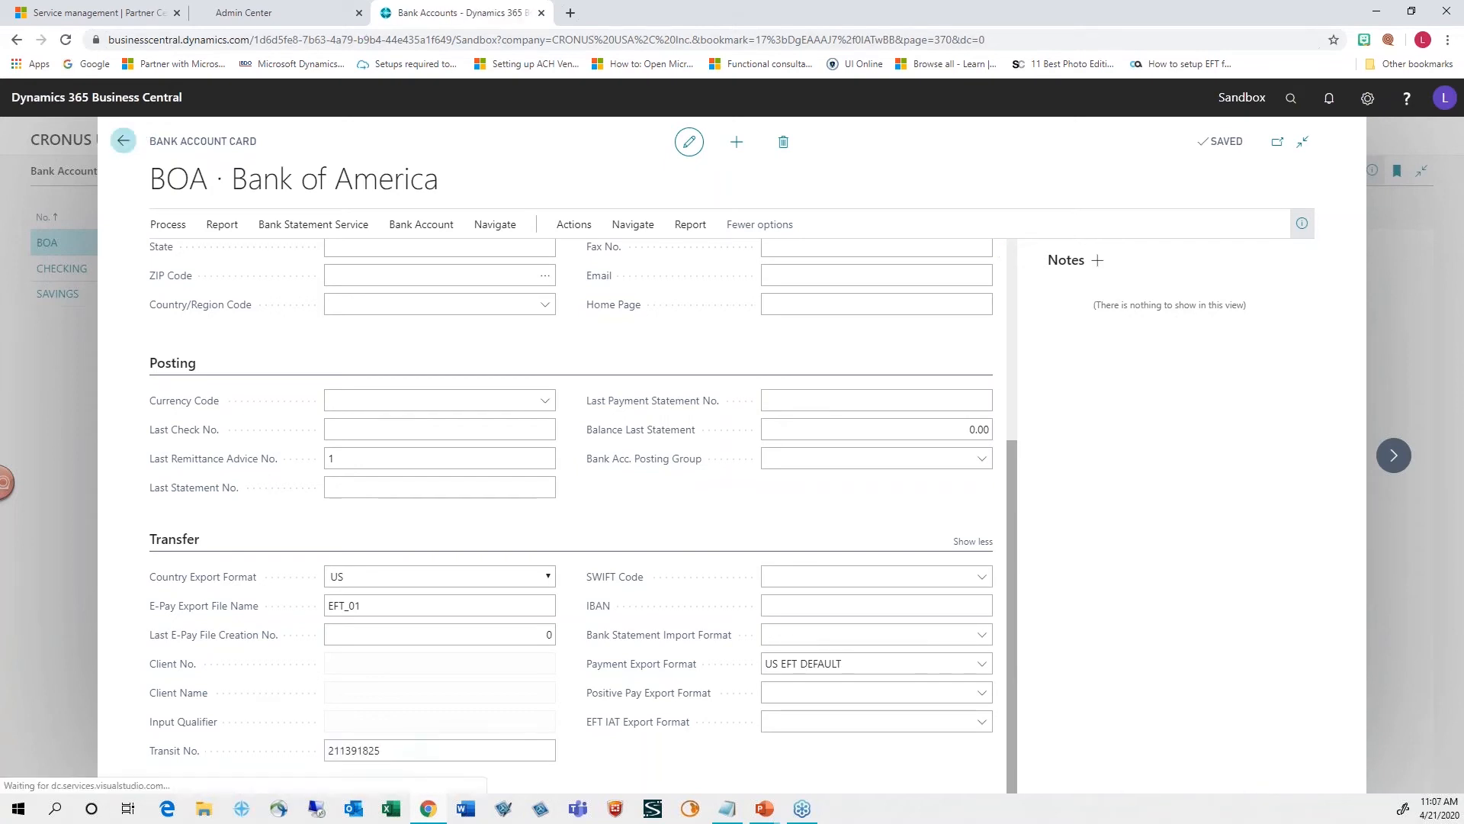
- Search for the vendors list and open the vendor card of First Up Consultants
{"action": "left_click", "coordinate": [1289, 99]}
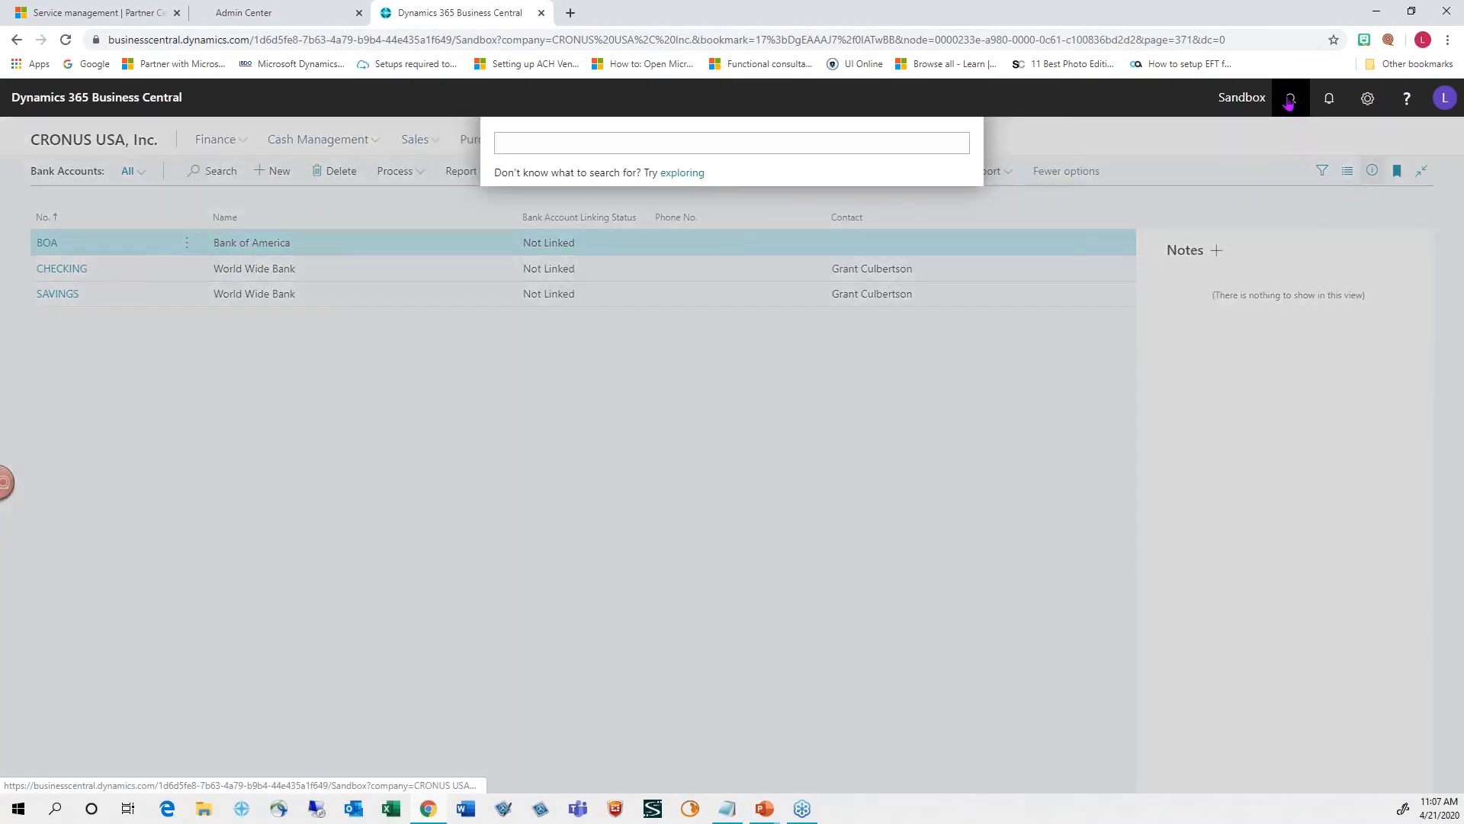
{"action": "type", "text": "vendors"}
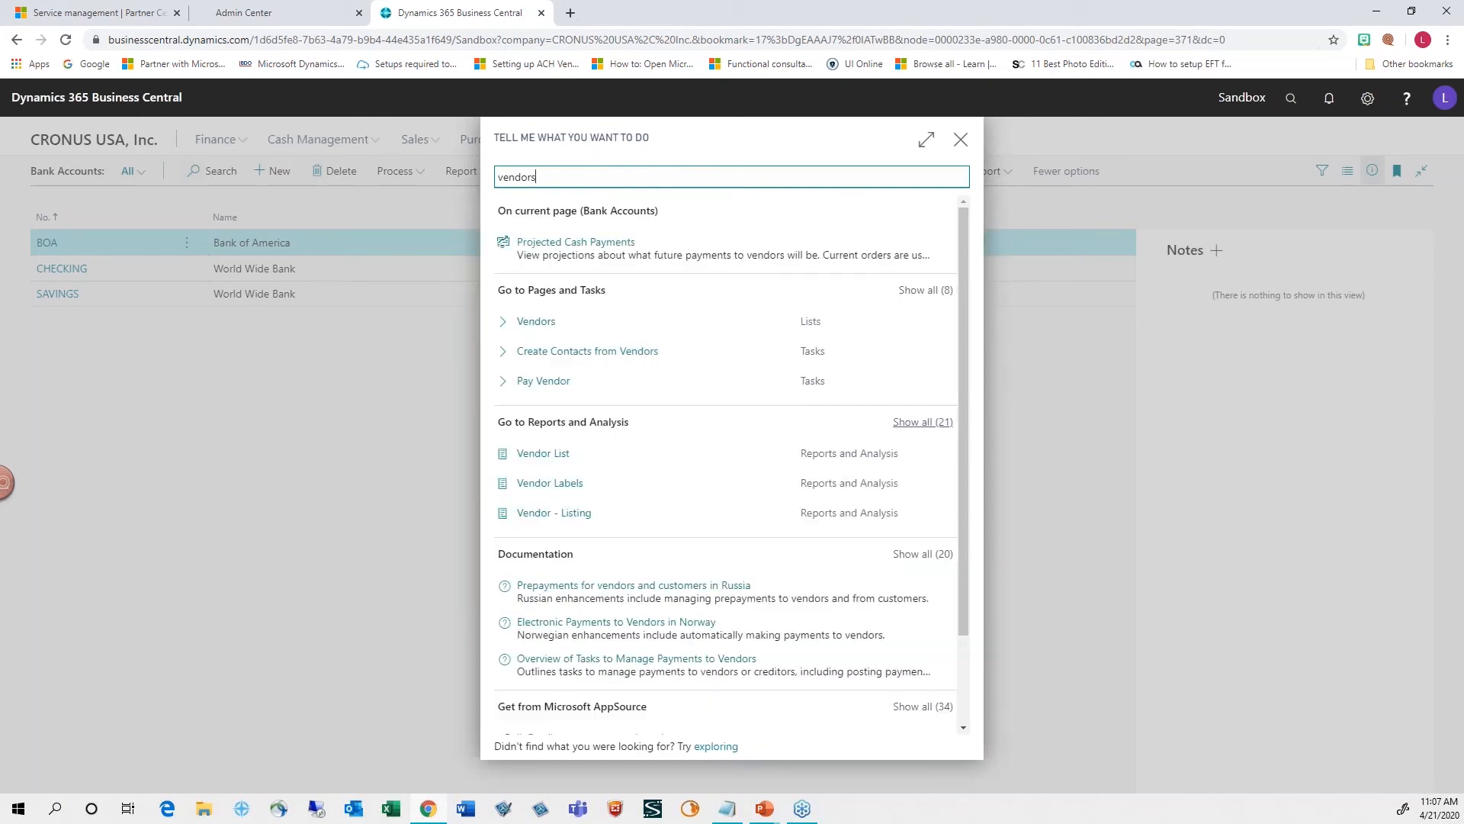
{"action": "left_click", "coordinate": [527, 325]}
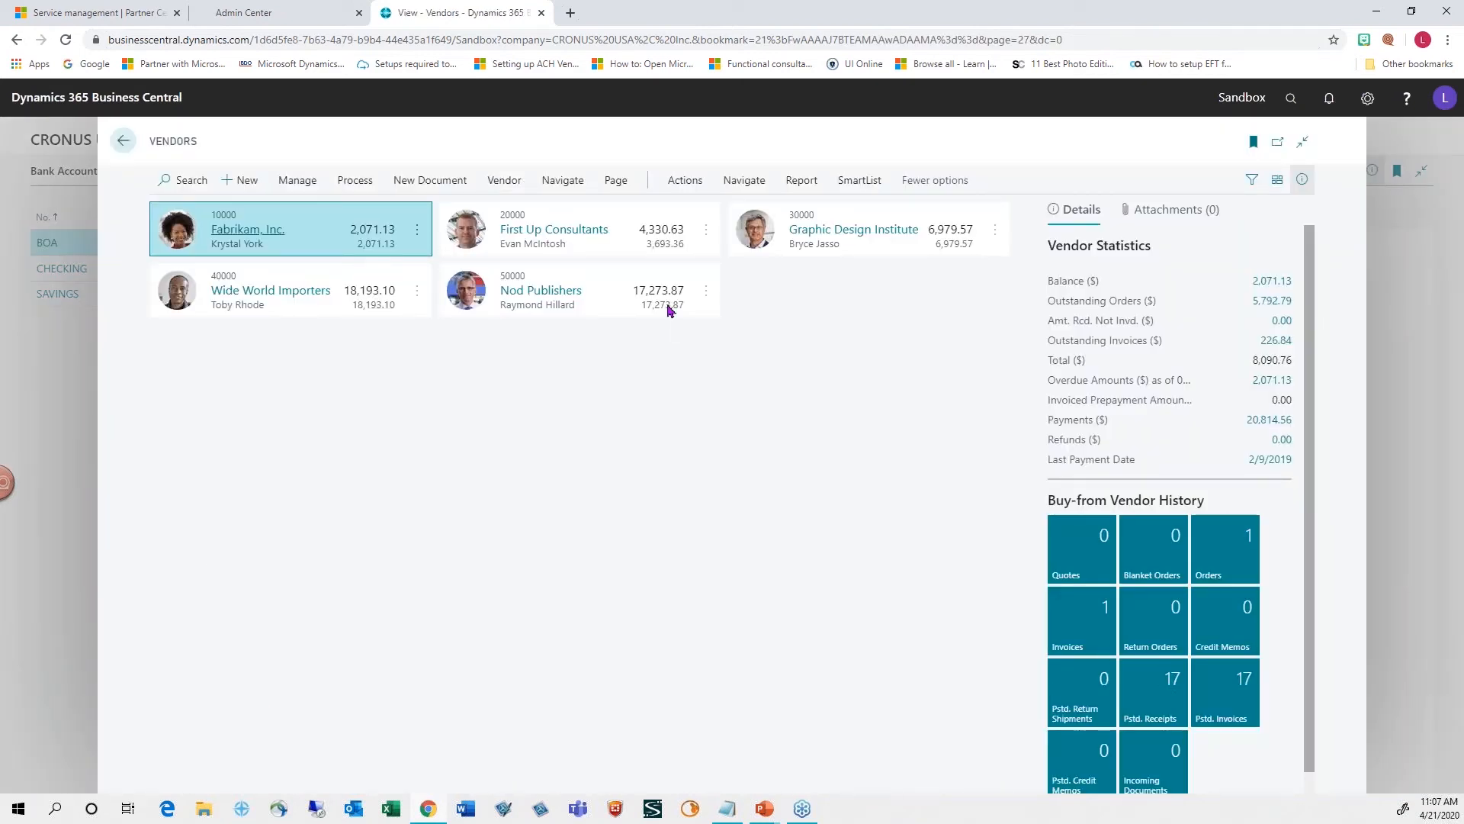
{"action": "left_click", "coordinate": [546, 235]}
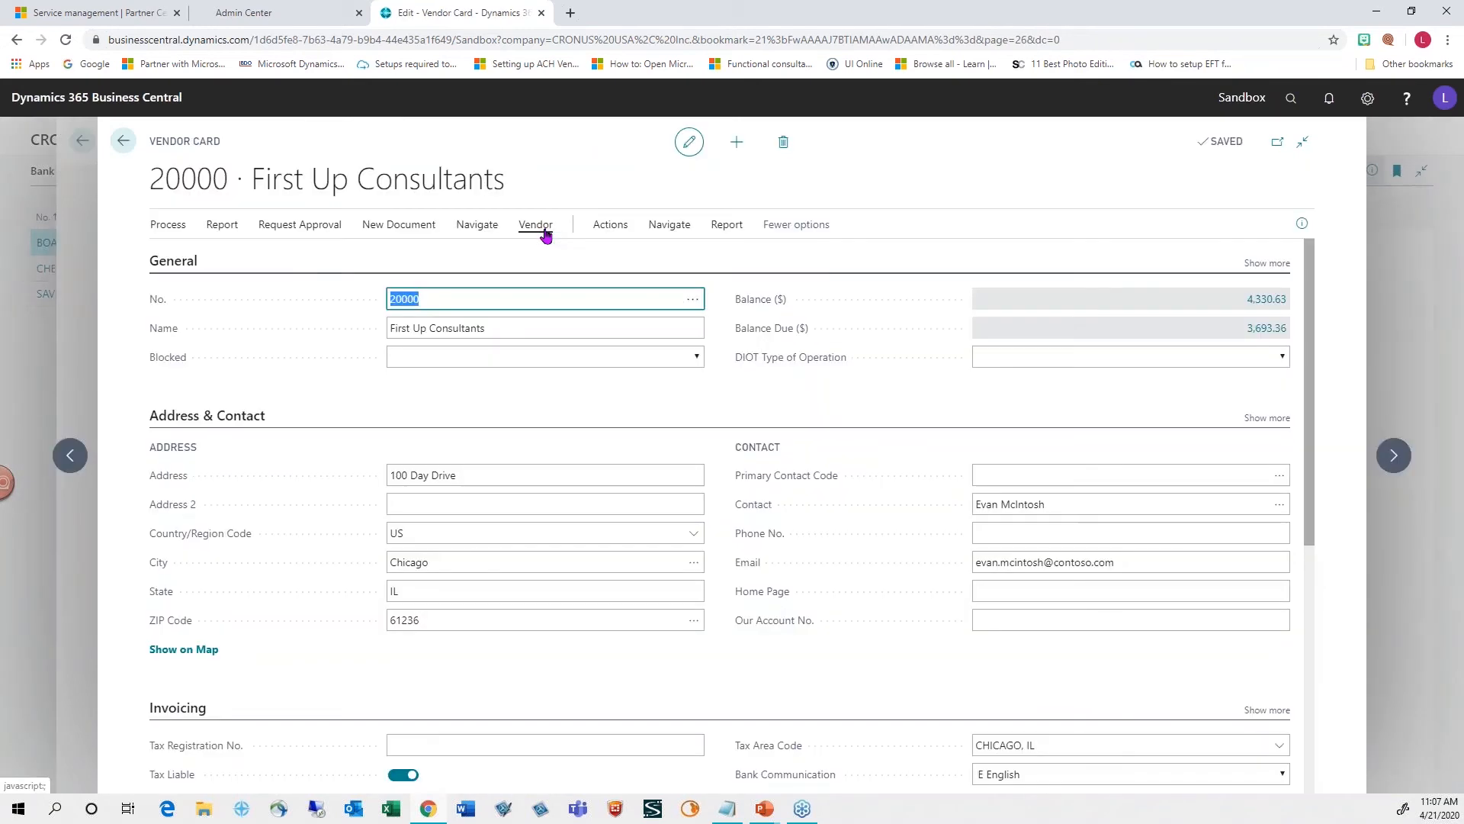
- Open the ECA bank account card from the bank accounts of First Up Consultants
{"action": "left_click", "coordinate": [655, 233]}
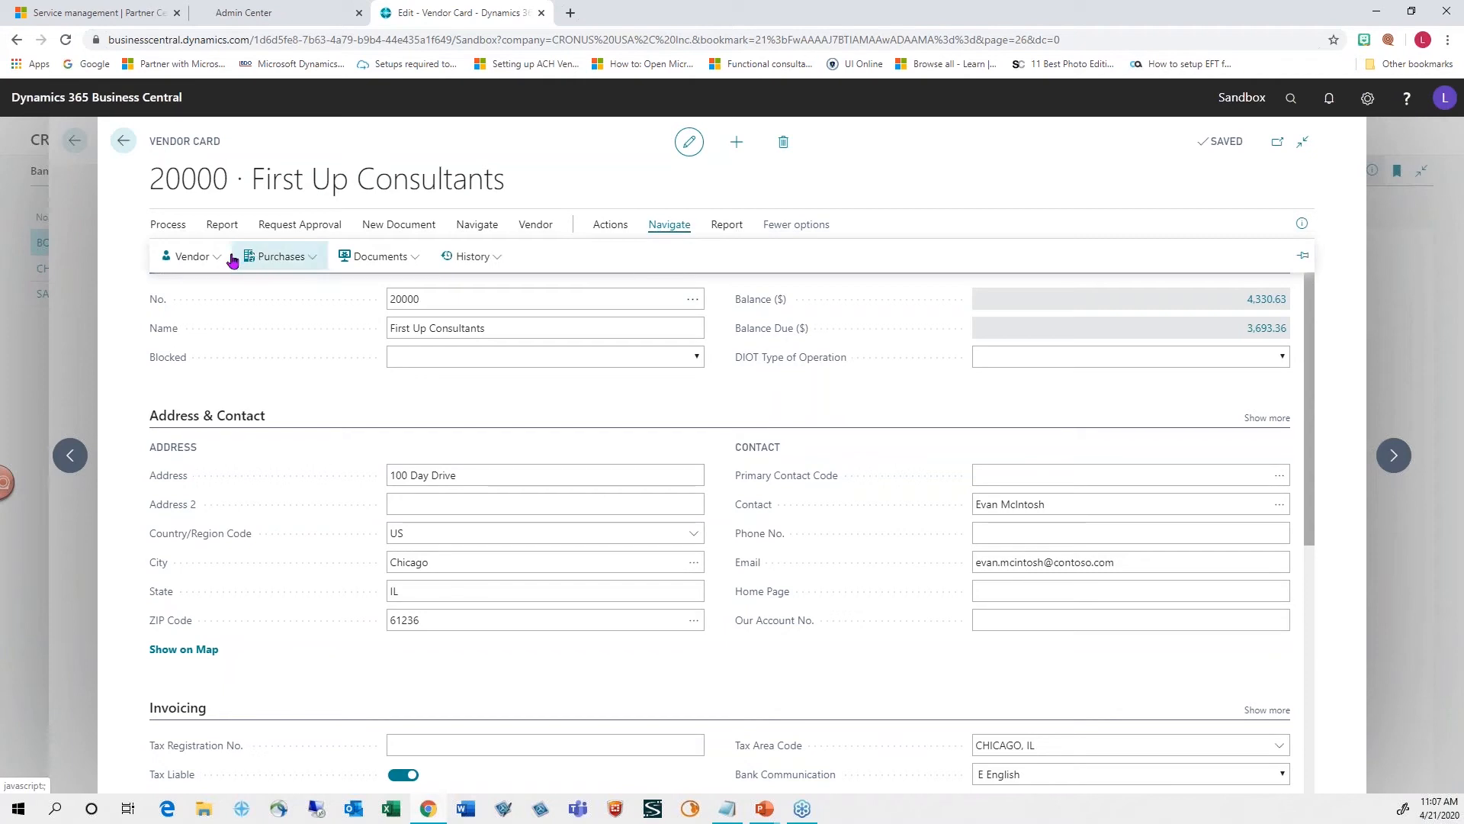
{"action": "left_click", "coordinate": [217, 259]}
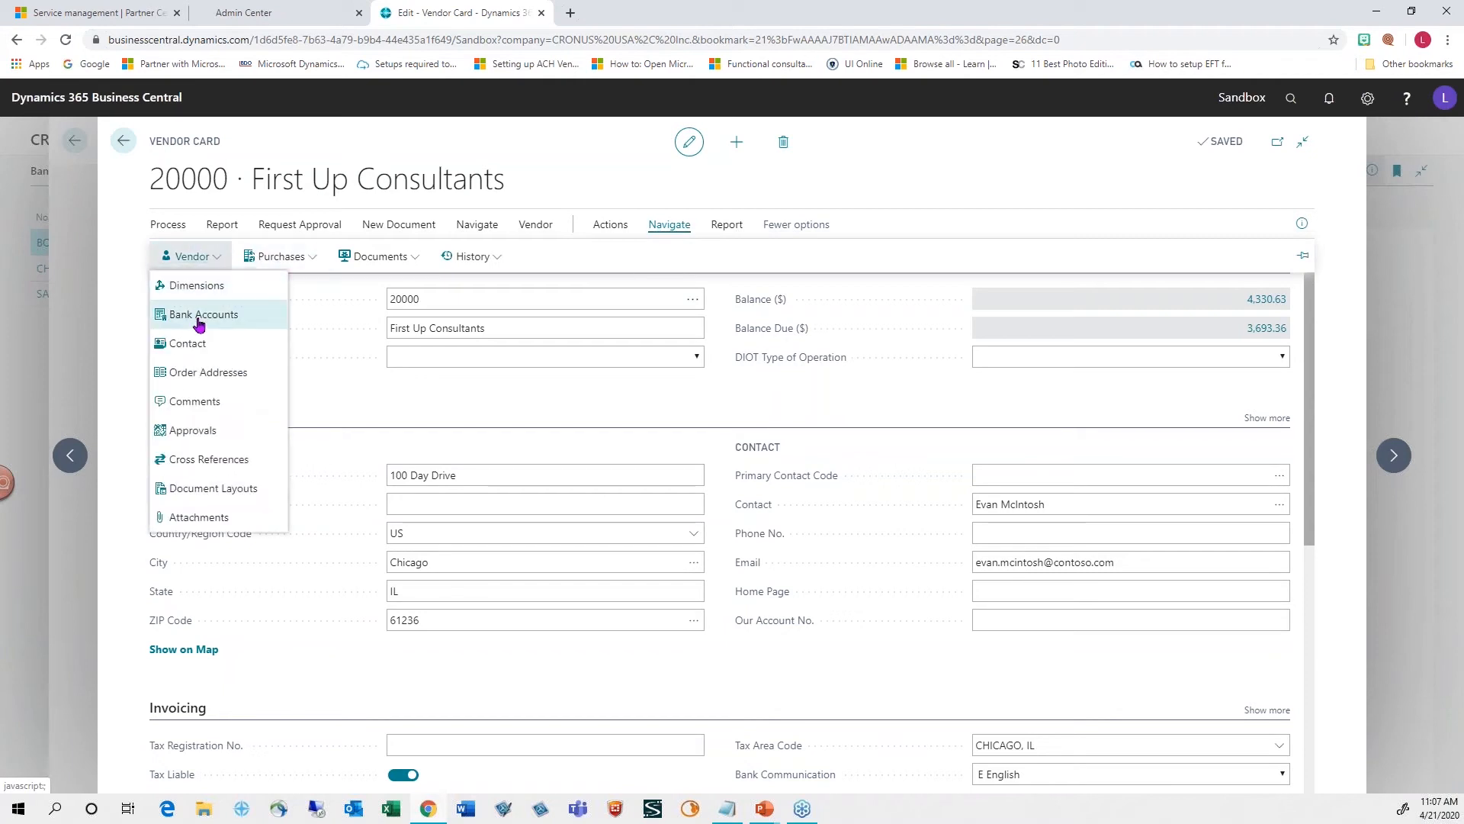
{"action": "left_click", "coordinate": [198, 325]}
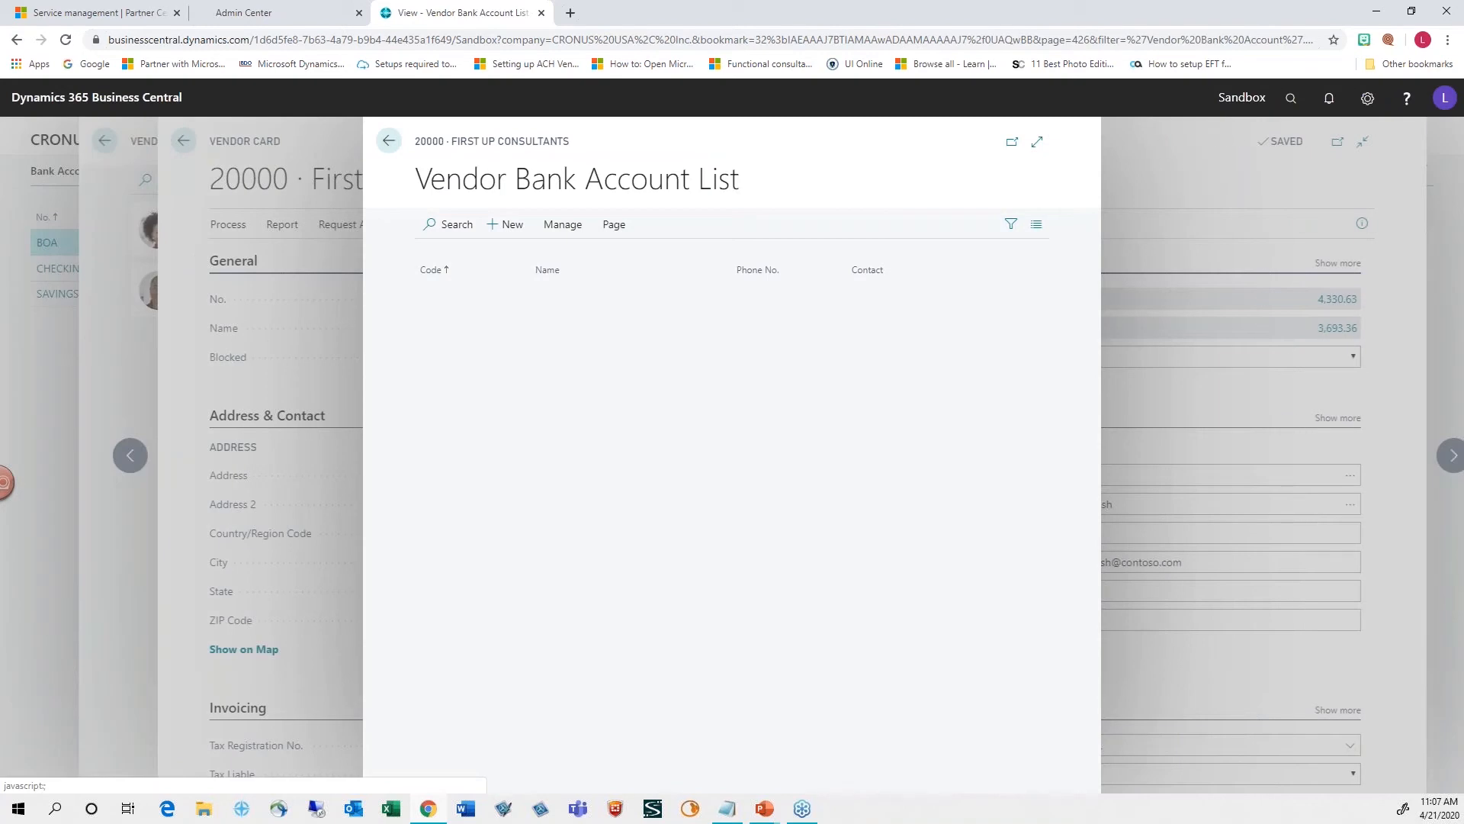
{"action": "left_click", "coordinate": [431, 295]}
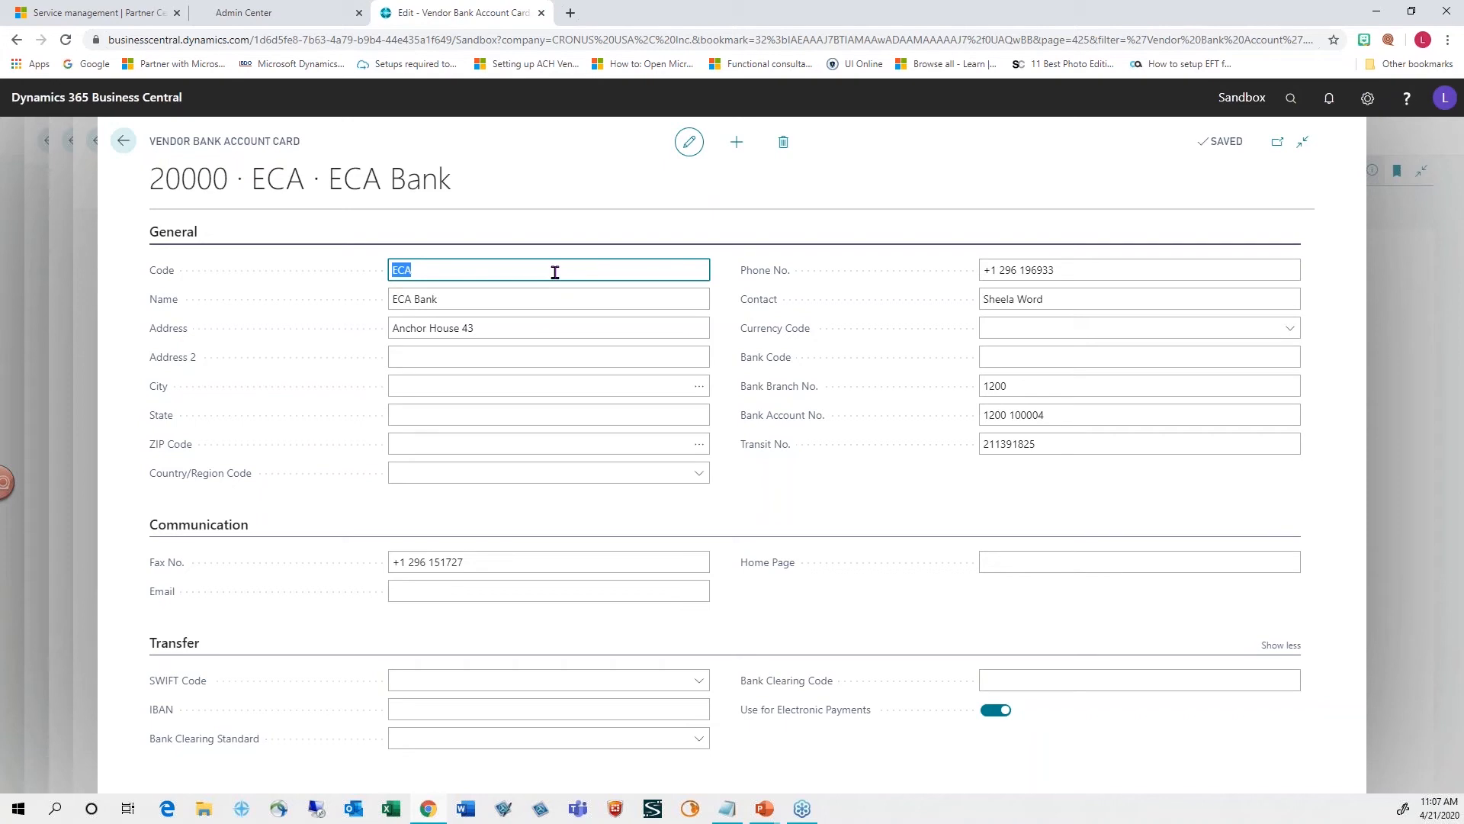
- Review the vendor bank's name, branch number, account number and transit number, and return to the company's bank accounts list
{"action": "left_click", "coordinate": [494, 299]}
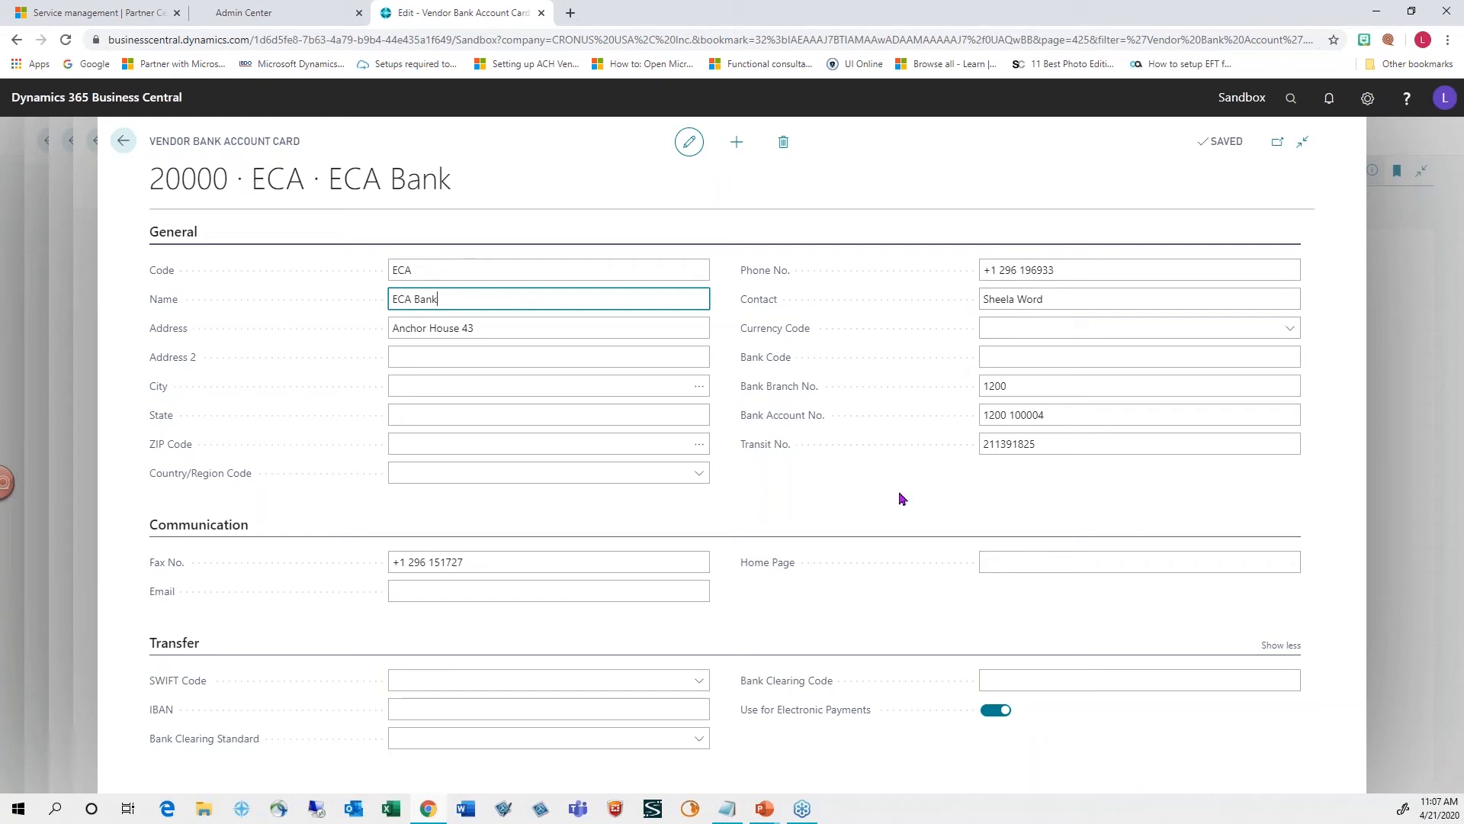
{"action": "left_click", "coordinate": [1064, 394]}
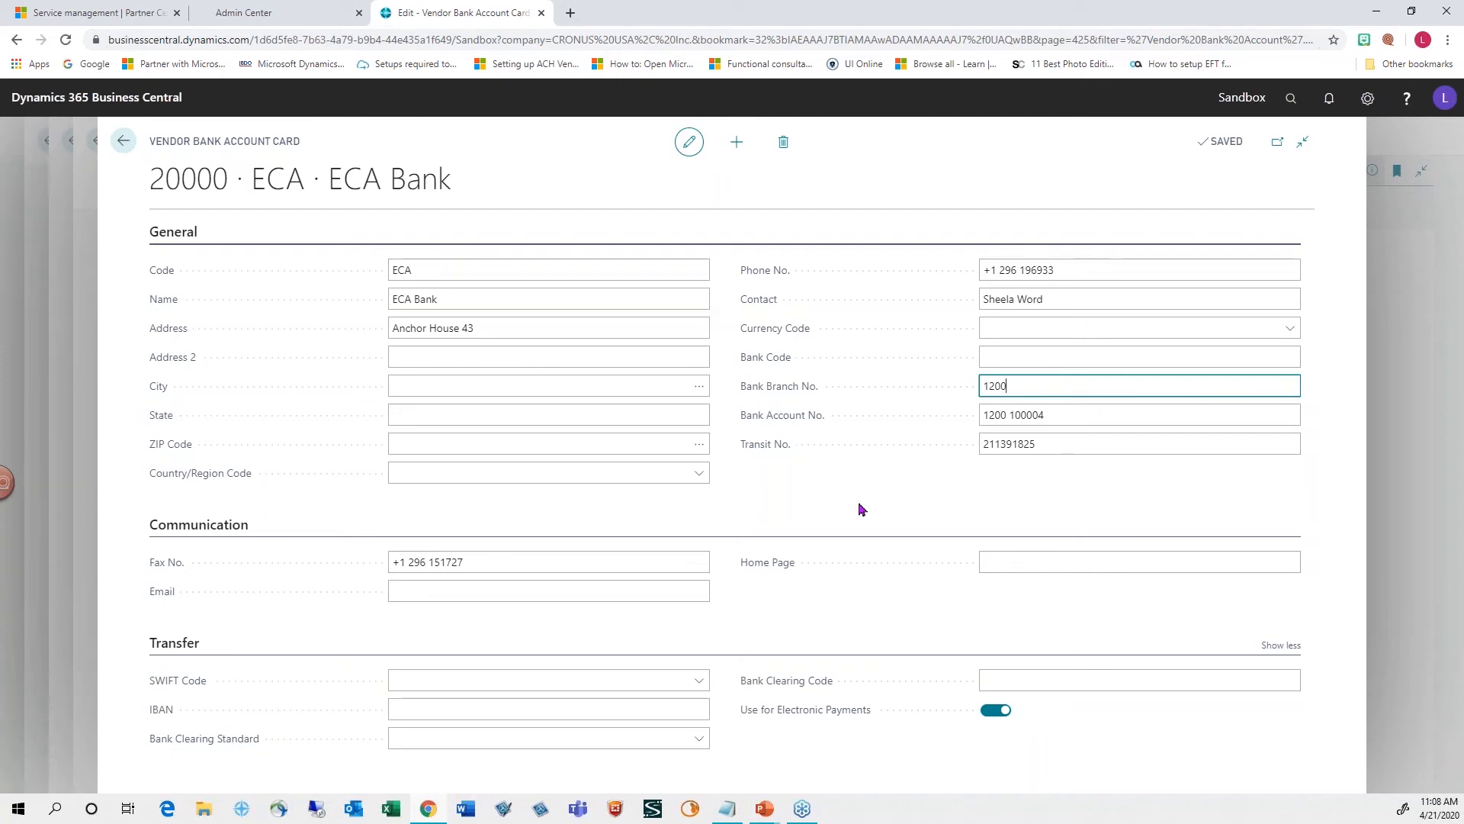
{"action": "left_click", "coordinate": [1114, 417]}
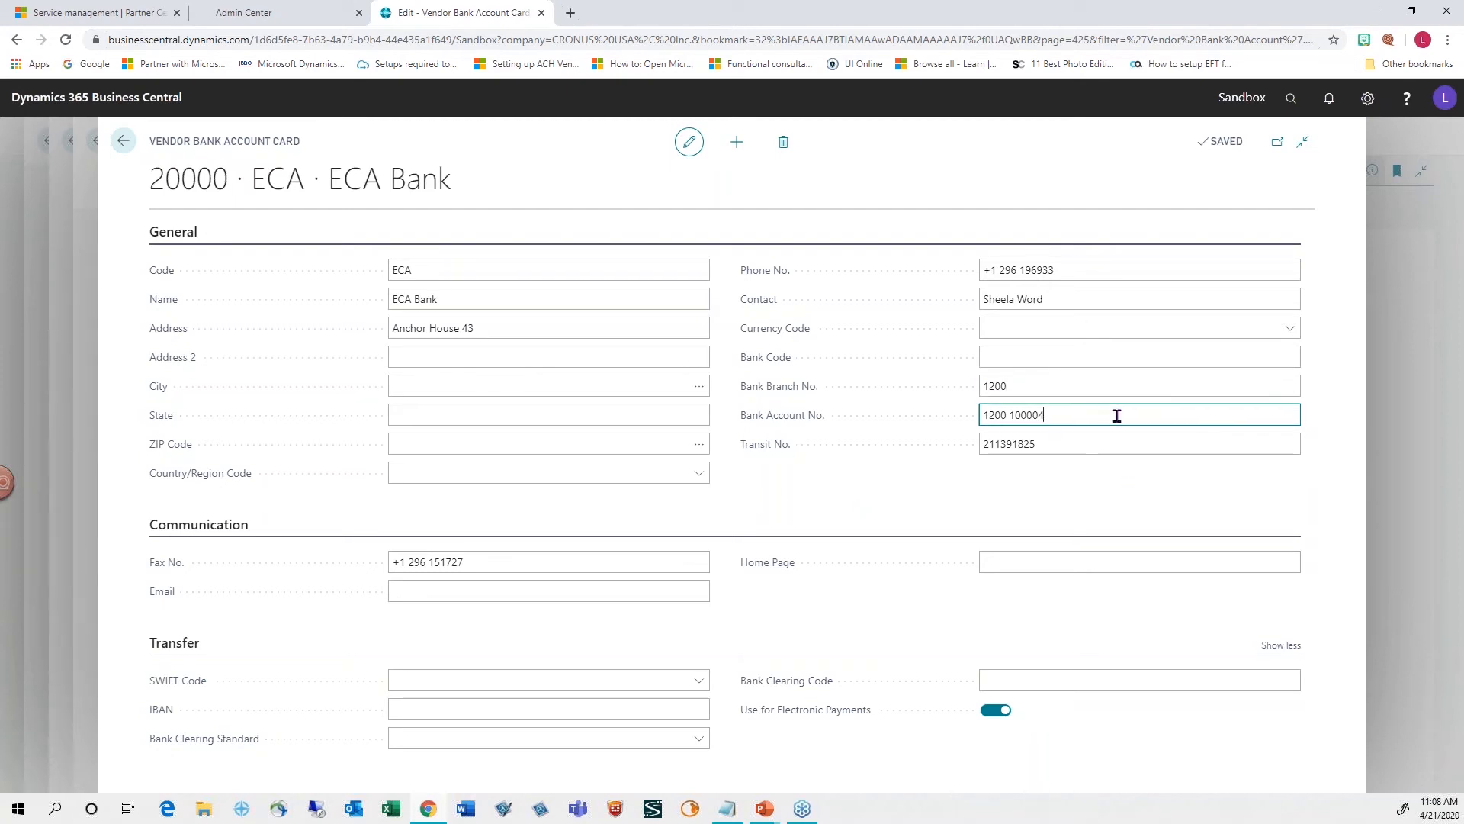
{"action": "left_click", "coordinate": [1043, 446]}
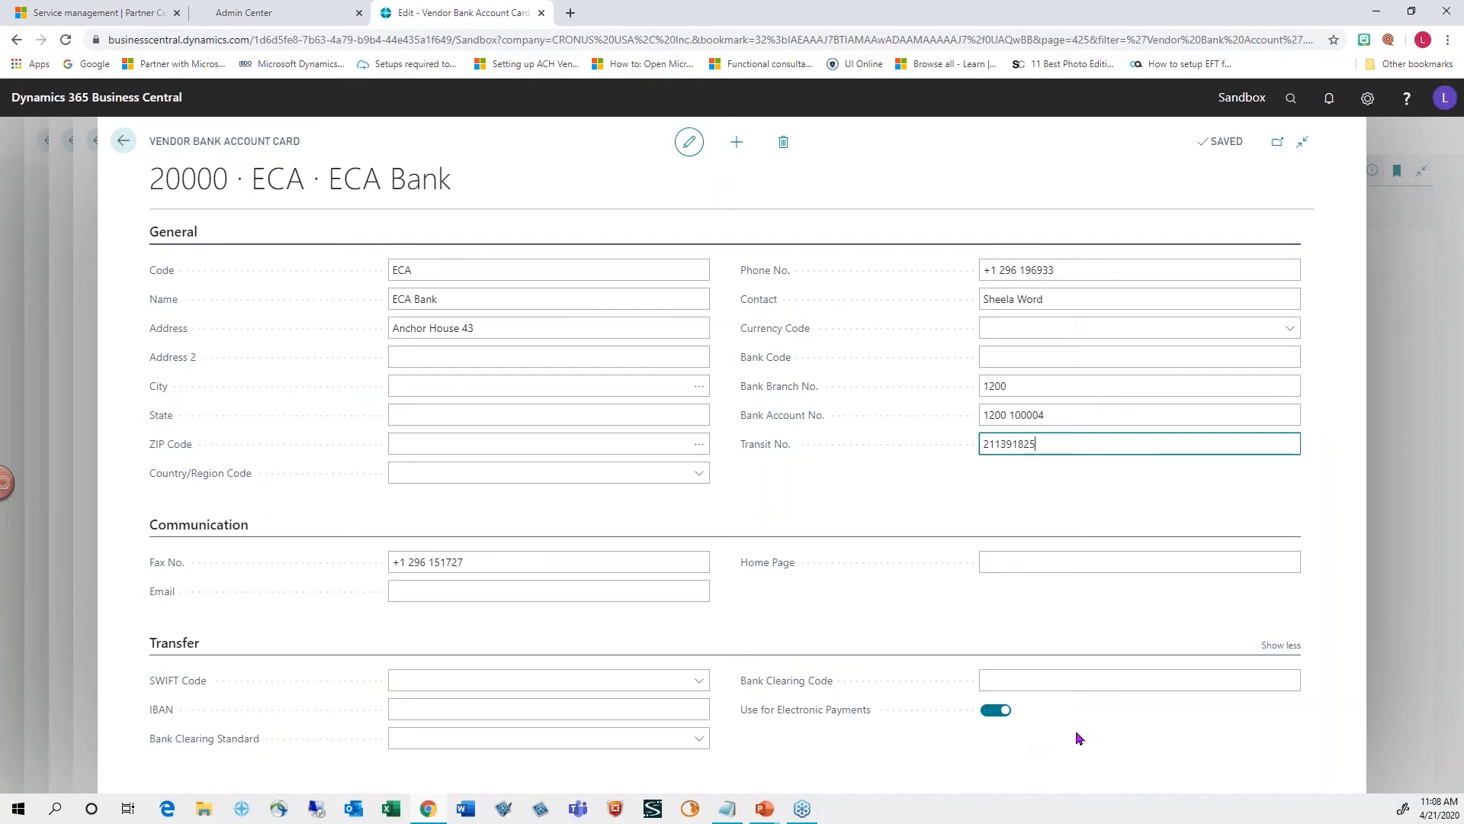
{"action": "left_click", "coordinate": [125, 150]}
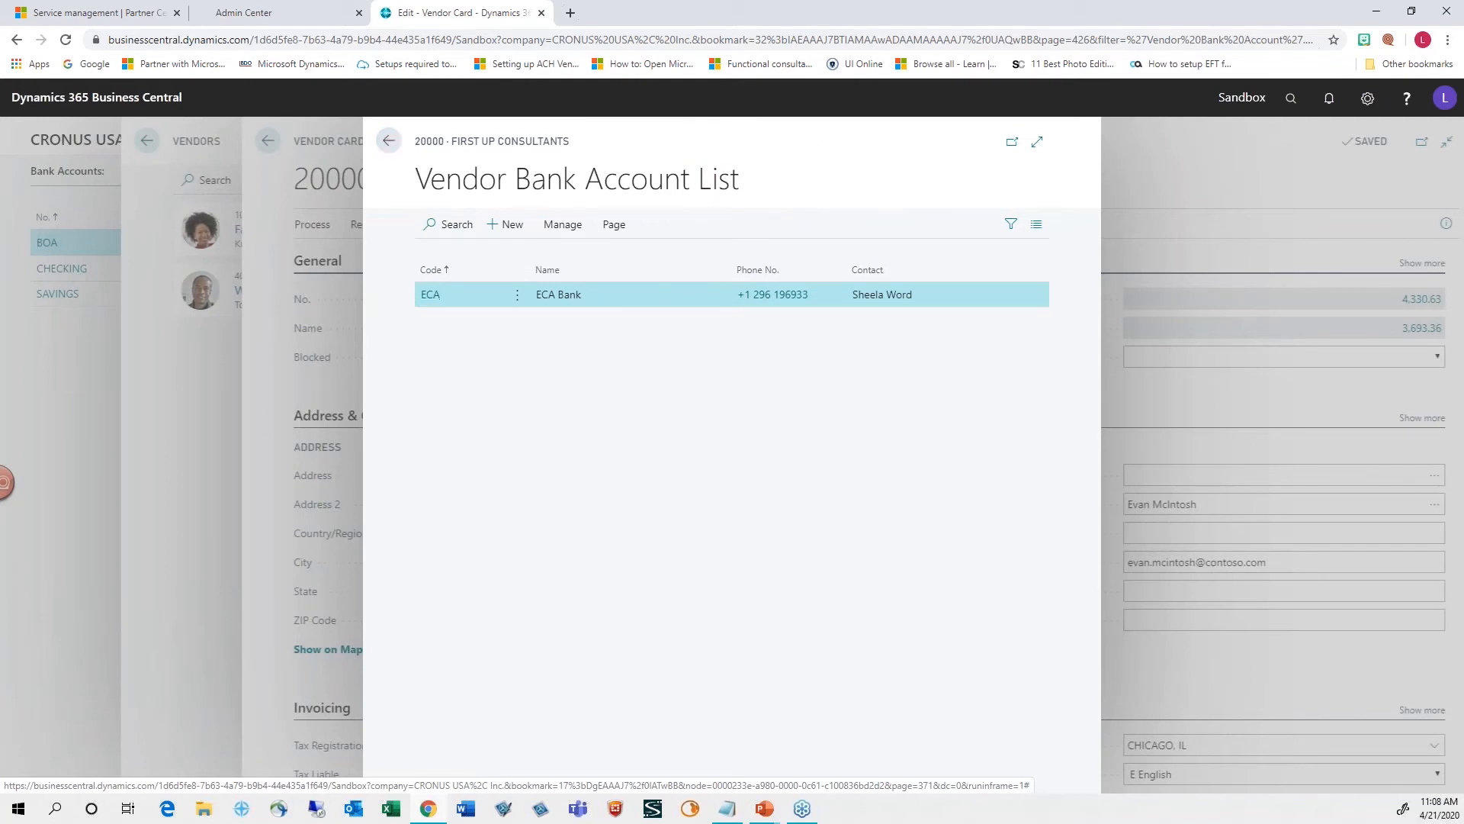
{"action": "left_click", "coordinate": [389, 143]}
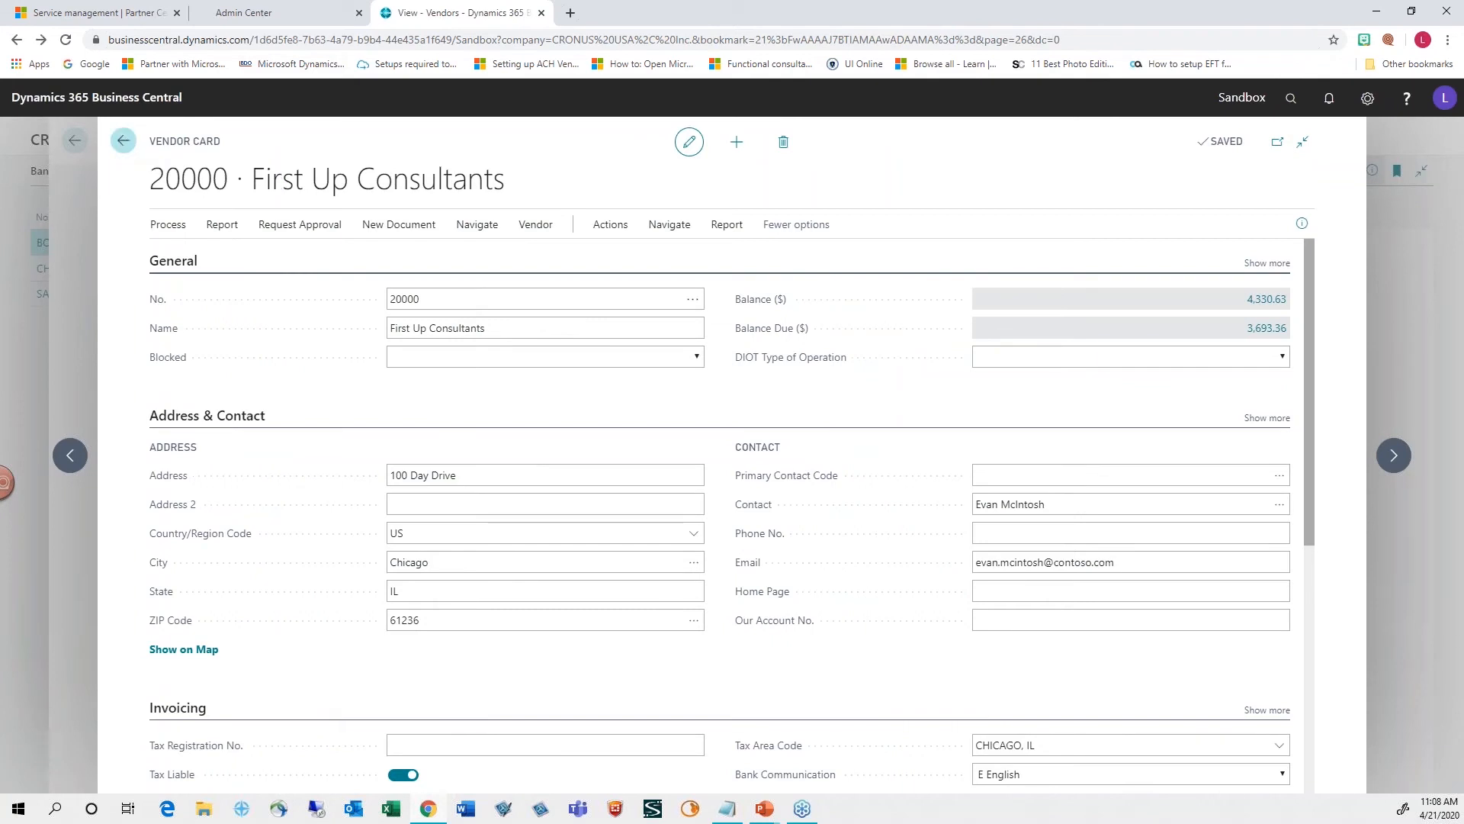
{"action": "left_click", "coordinate": [123, 140]}
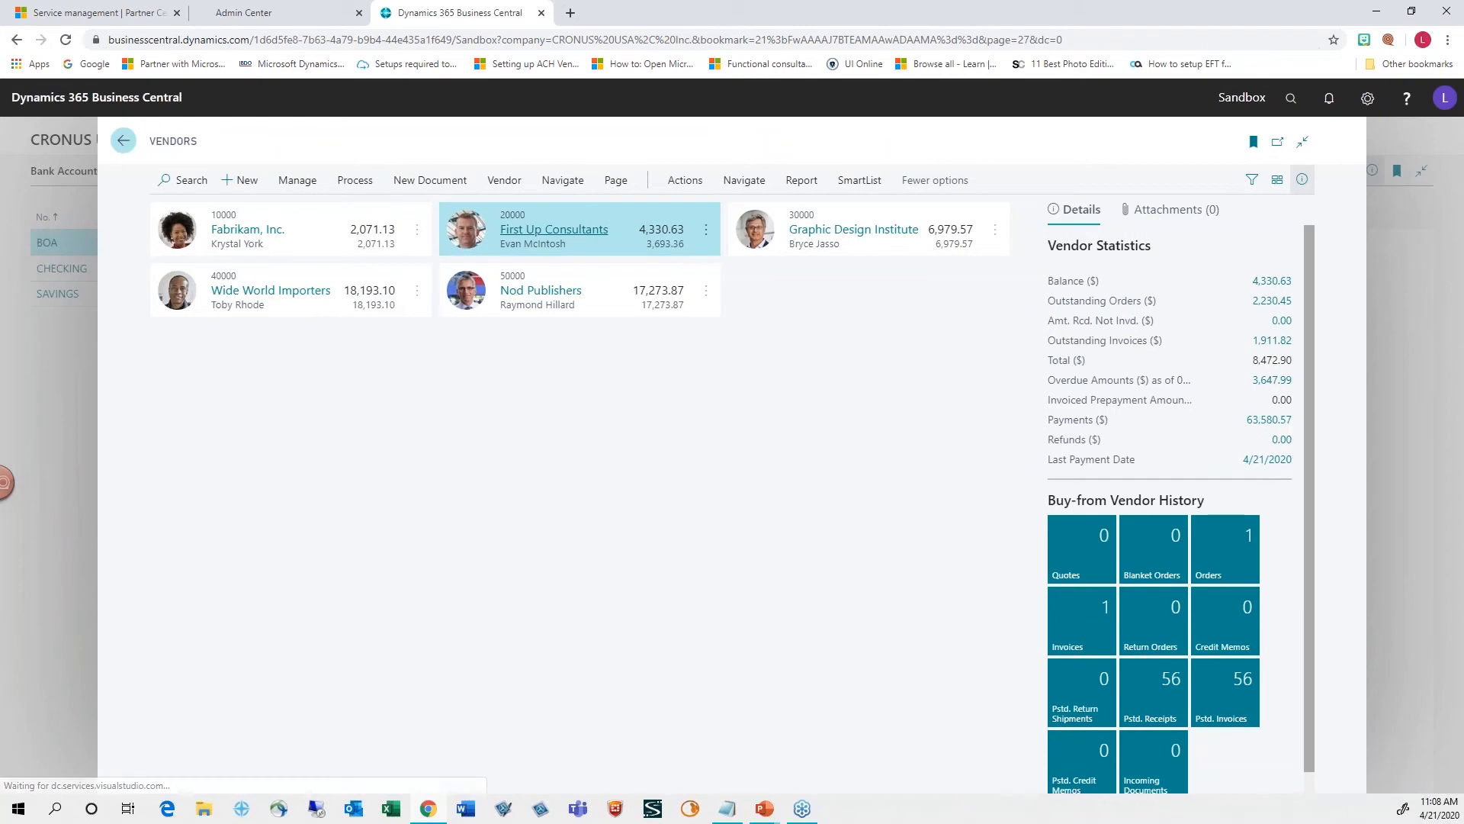
{"action": "left_click", "coordinate": [123, 140]}
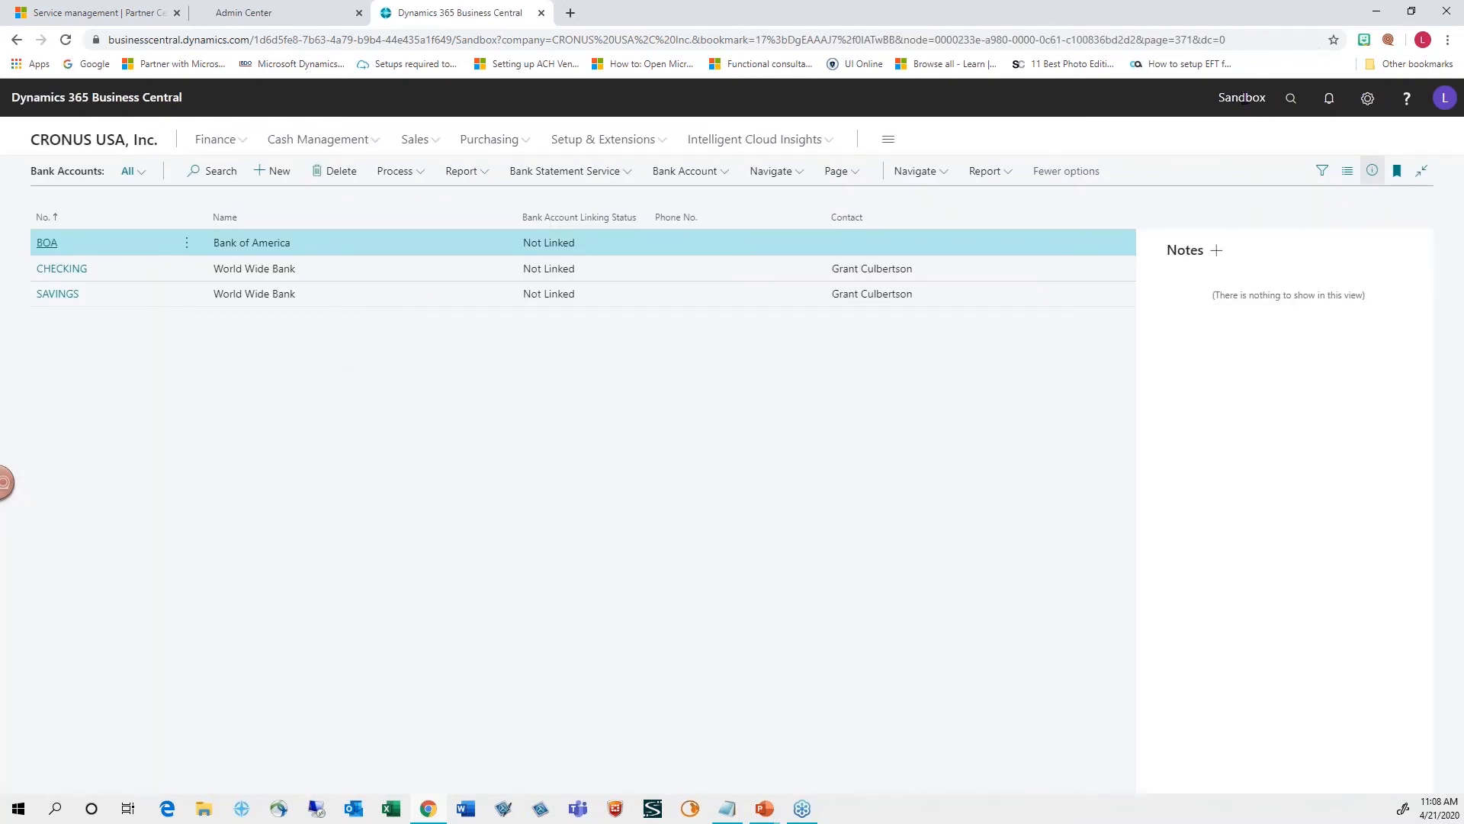
- Search for "data exchange definition" and open the US EFT DEFAULT definition from the data exchange definitions list
{"action": "left_click", "coordinate": [1291, 99]}
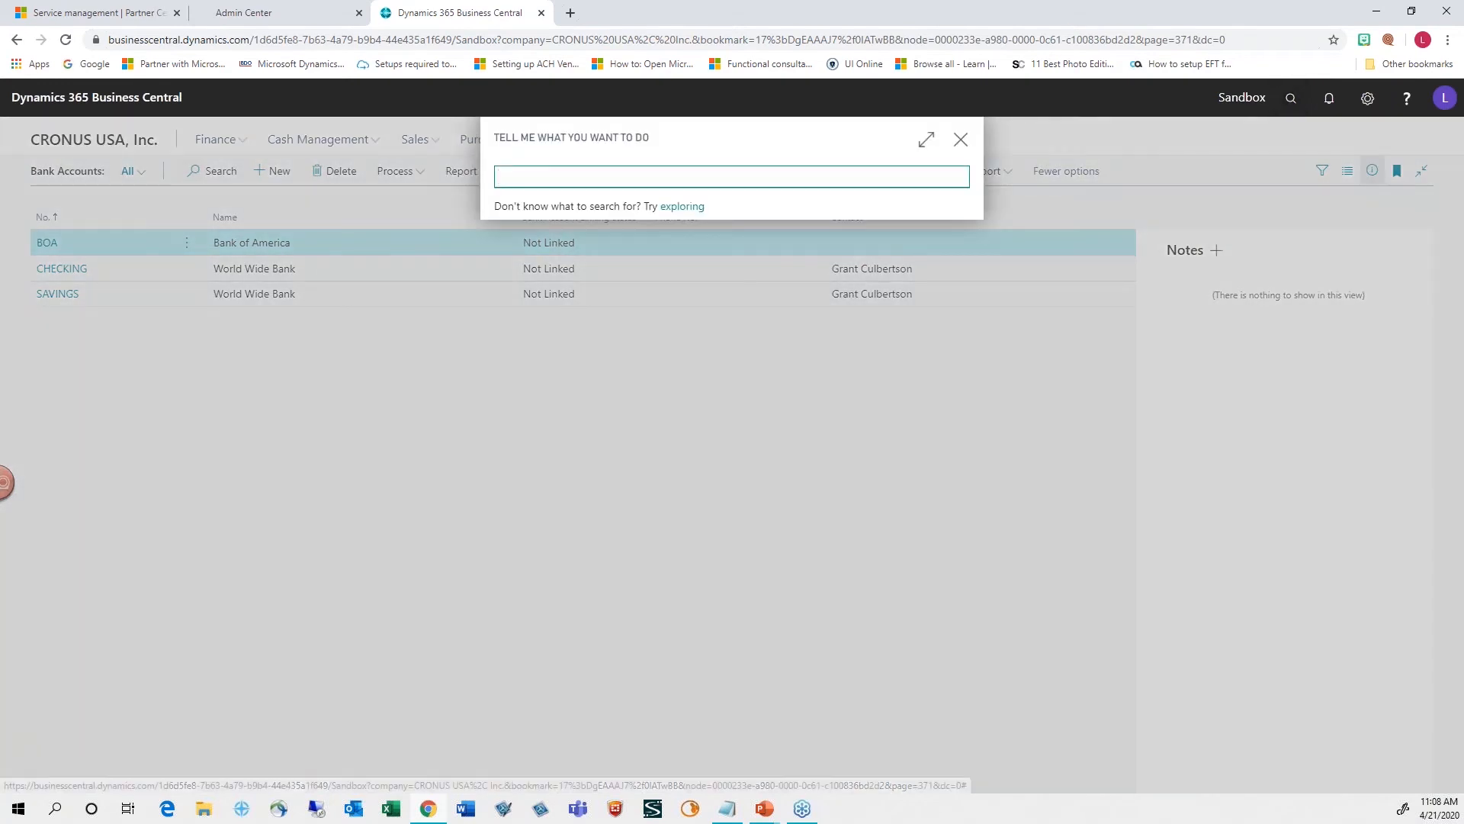
{"action": "type", "text": "dat"}
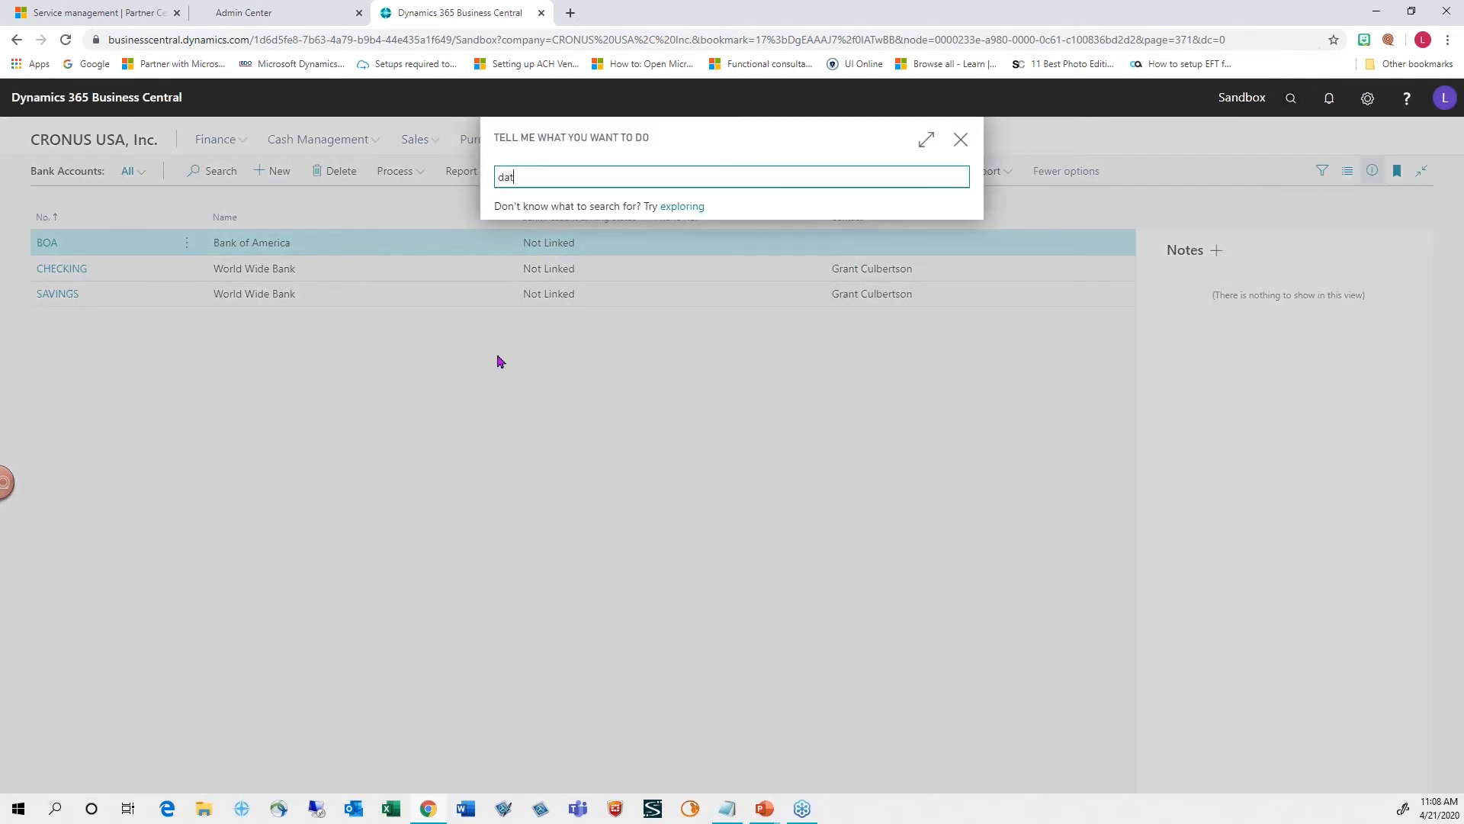
{"action": "type", "text": "a exchange definition"}
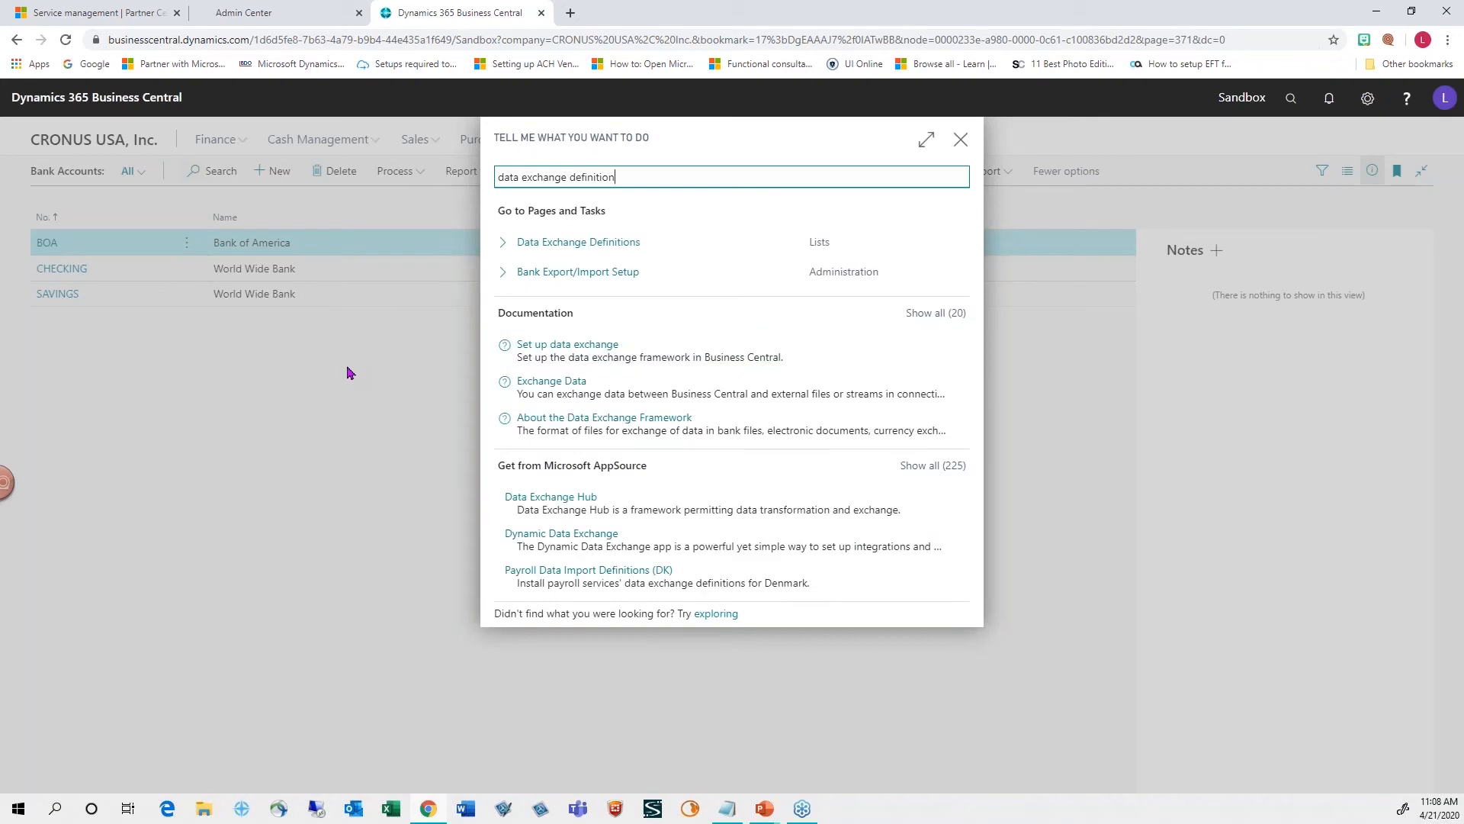
{"action": "left_click", "coordinate": [556, 244]}
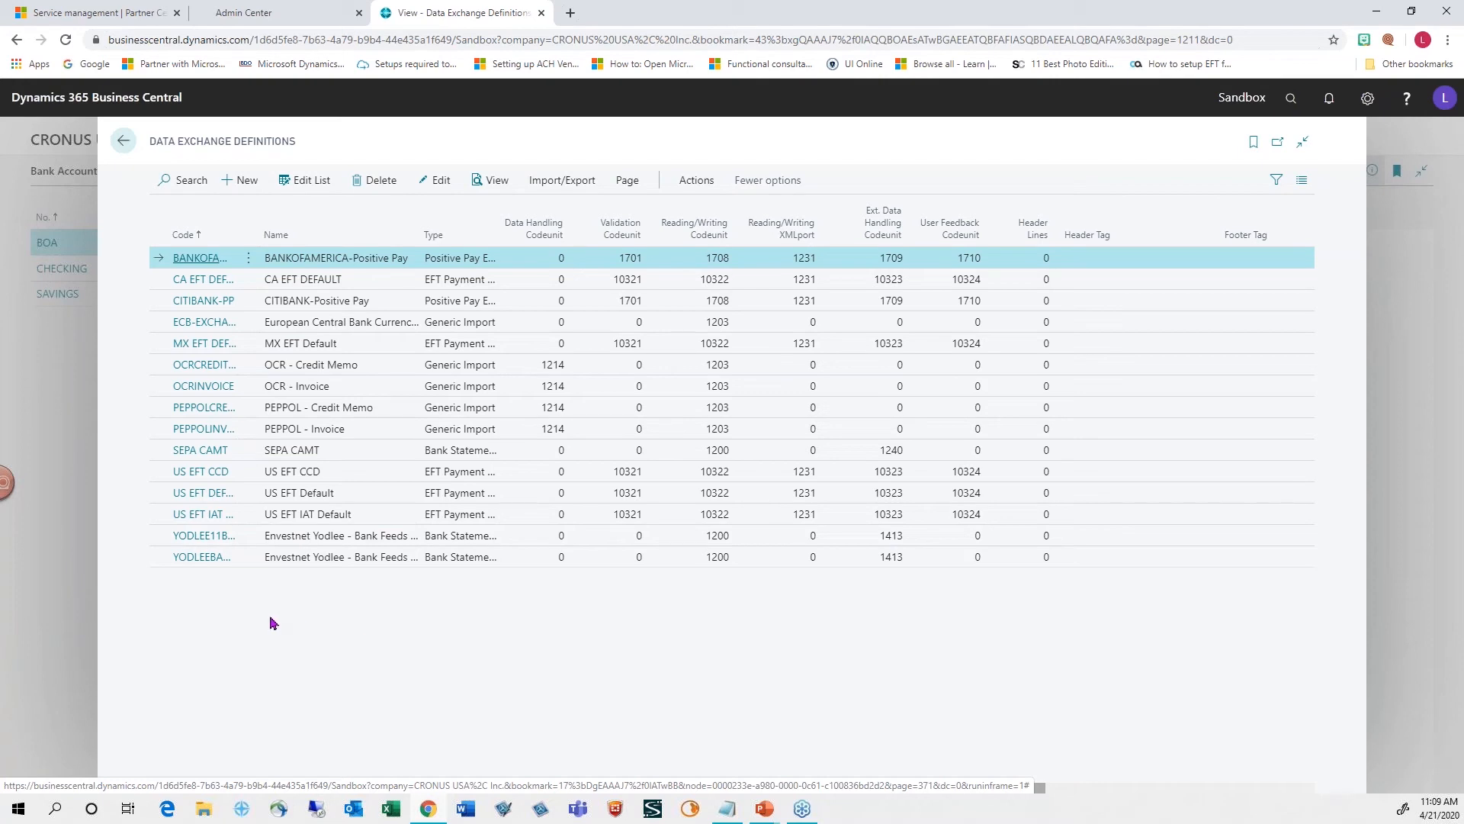
{"action": "left_click", "coordinate": [187, 497]}
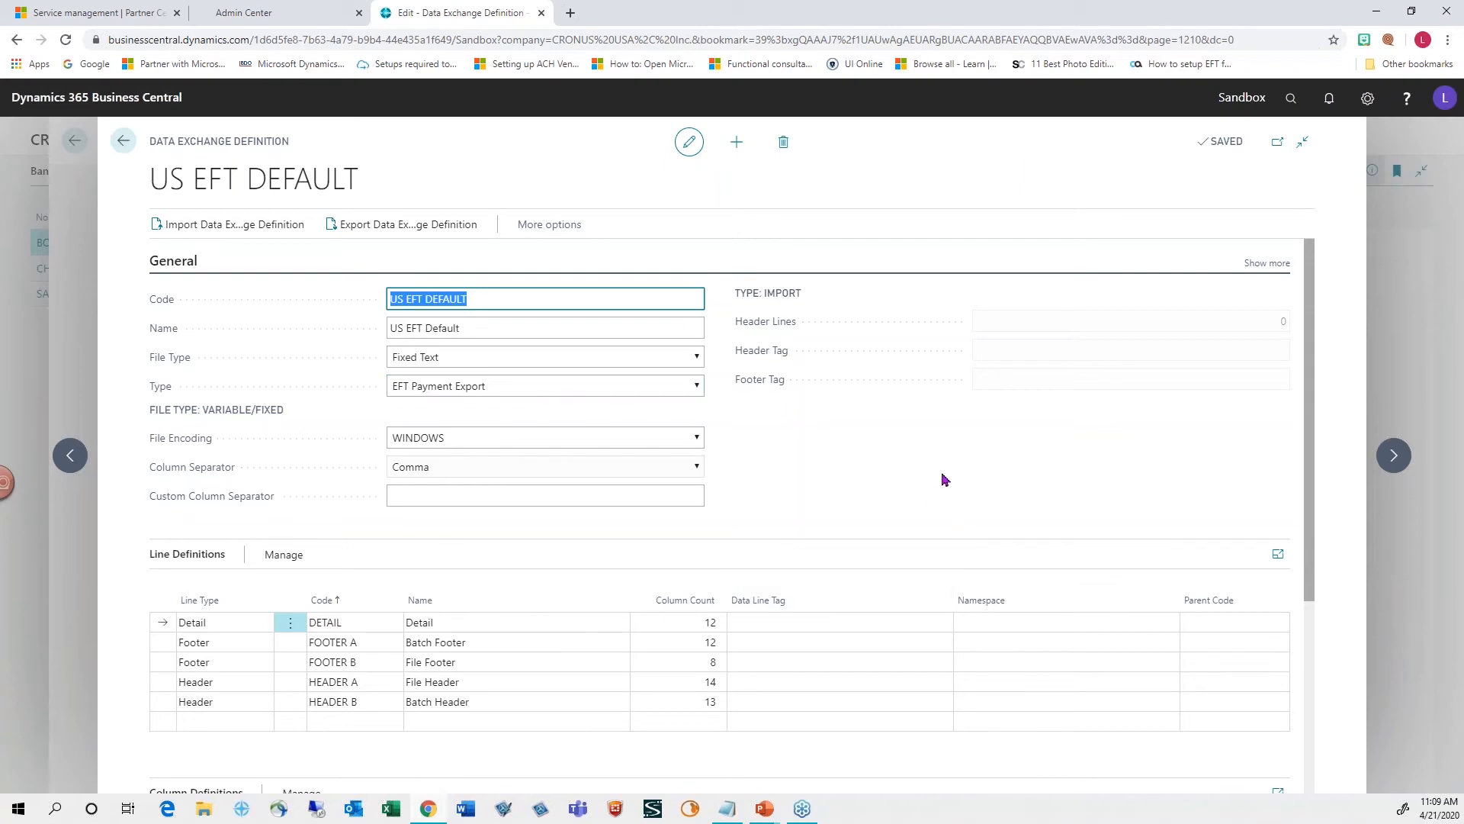
- Review the line and column definitions of US EFT DEFAULT, and return to the bank accounts list
{"action": "scroll", "coordinate": [943, 477], "scroll_direction": "down", "scroll_amount": 4}
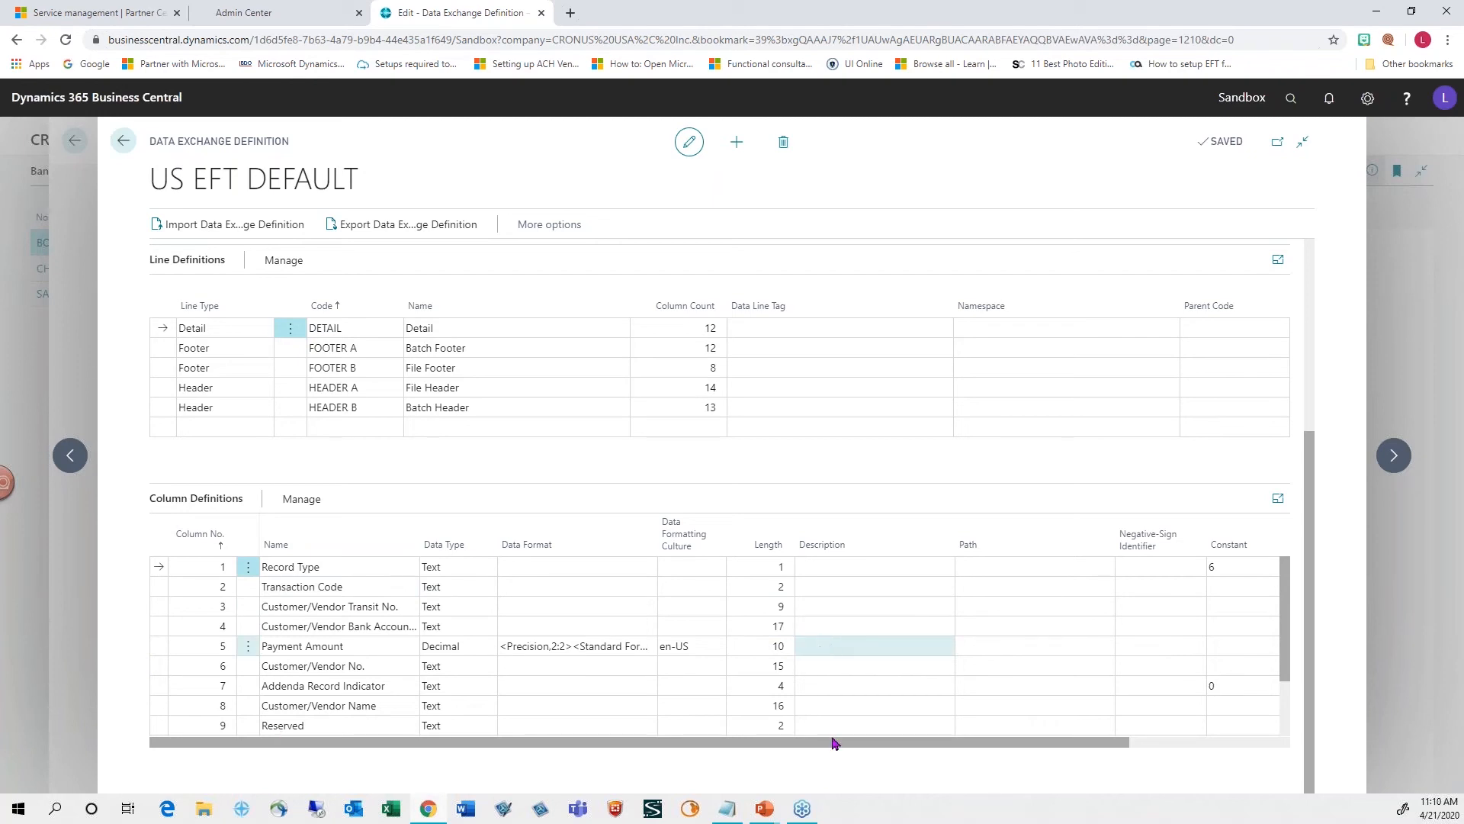
{"action": "left_click", "coordinate": [896, 732]}
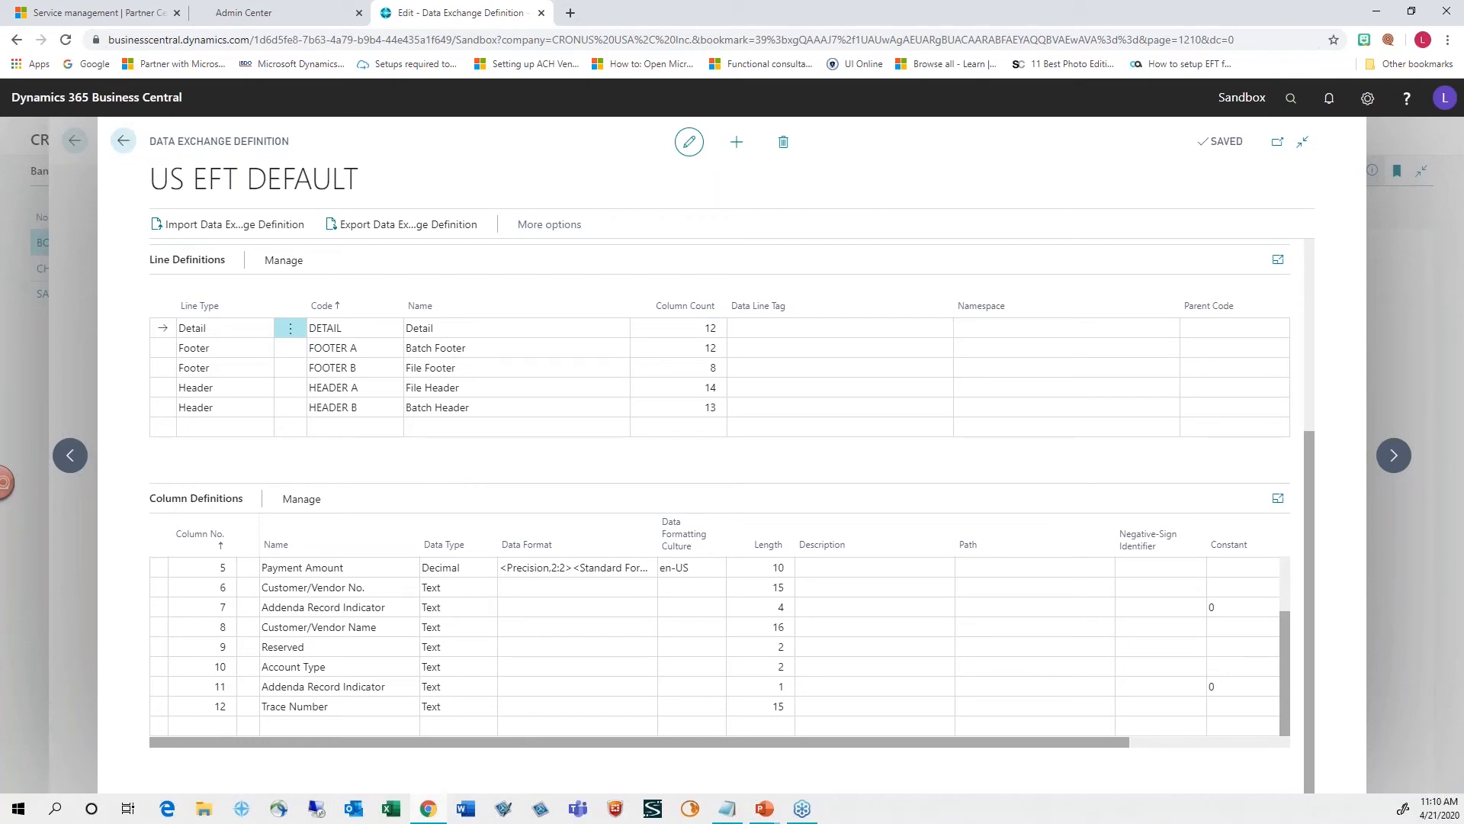
{"action": "left_click", "coordinate": [123, 143]}
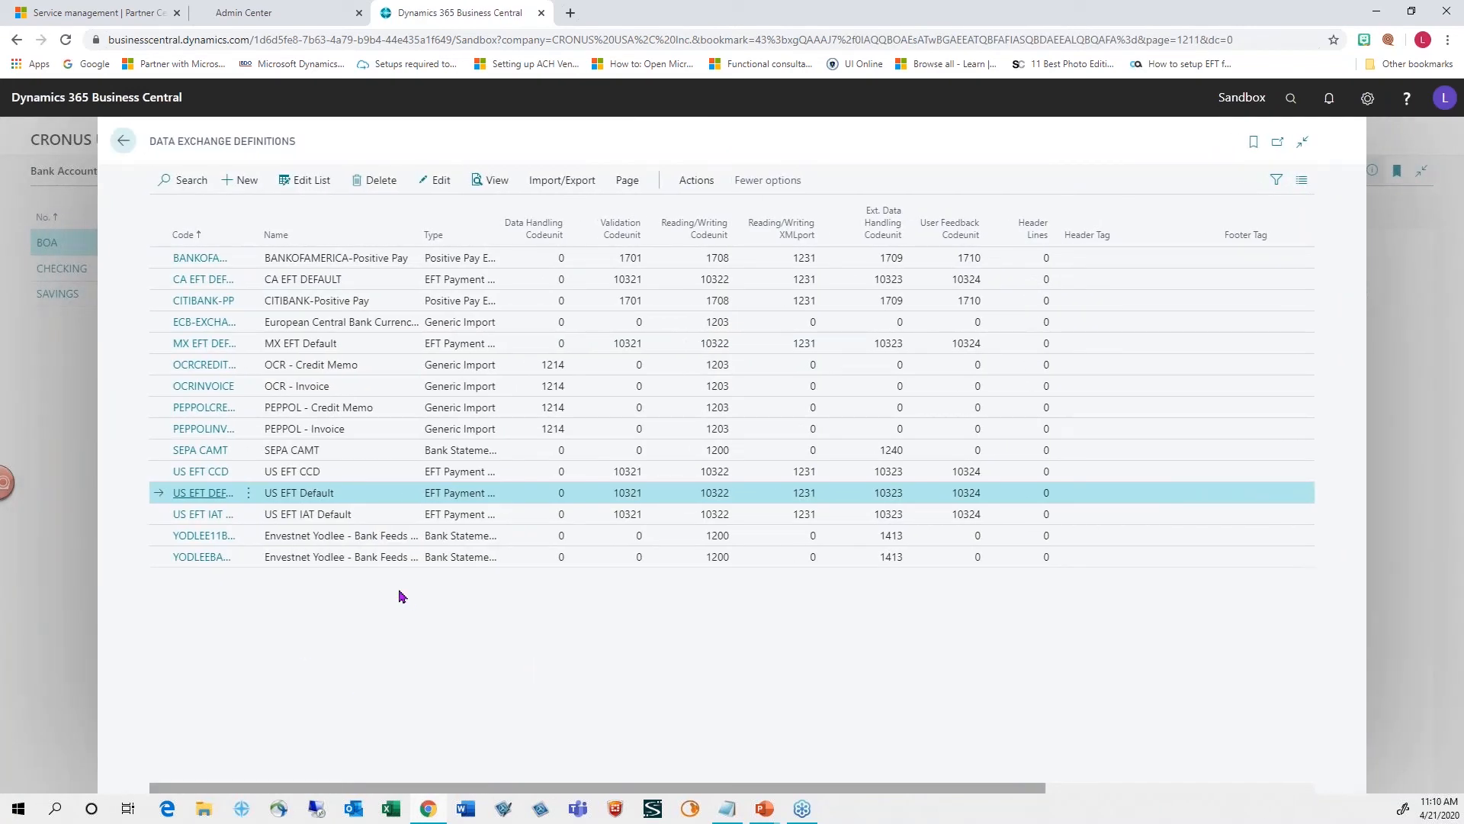
{"action": "left_click", "coordinate": [120, 145]}
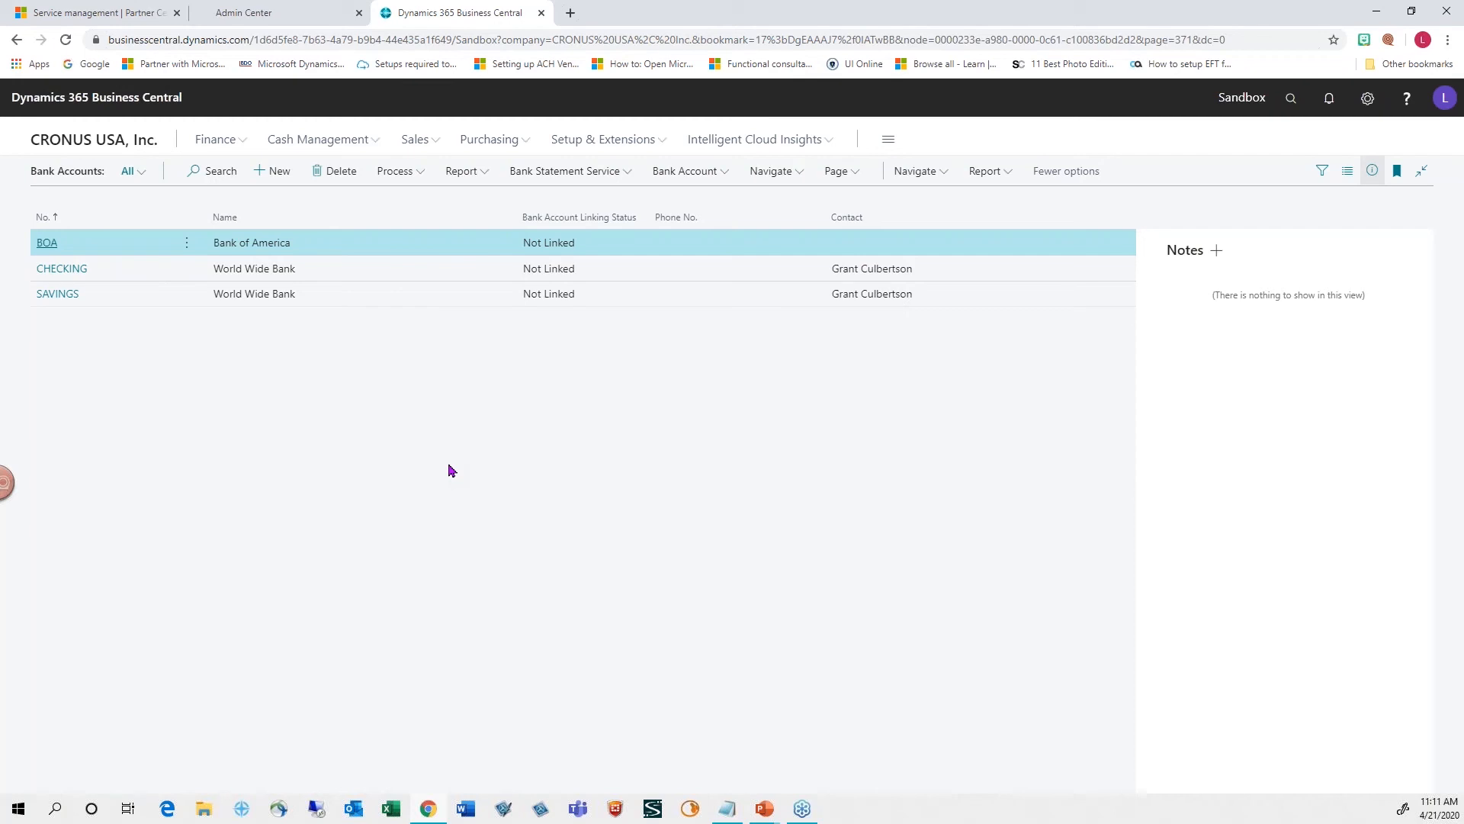
- Search for "payment journal" and open the Payment Journals page
{"action": "left_click", "coordinate": [1291, 100]}
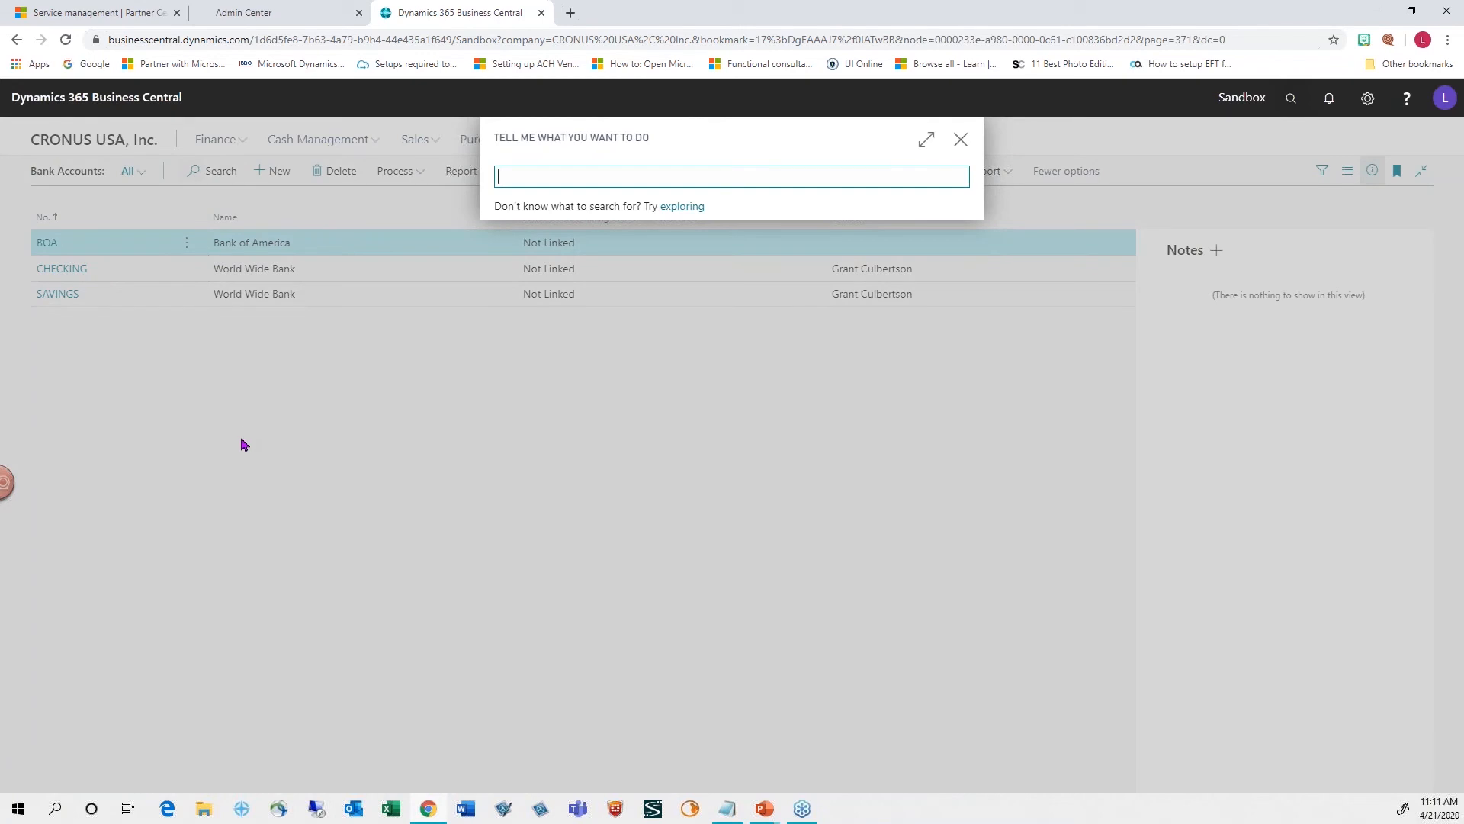
{"action": "type", "text": "payment journal"}
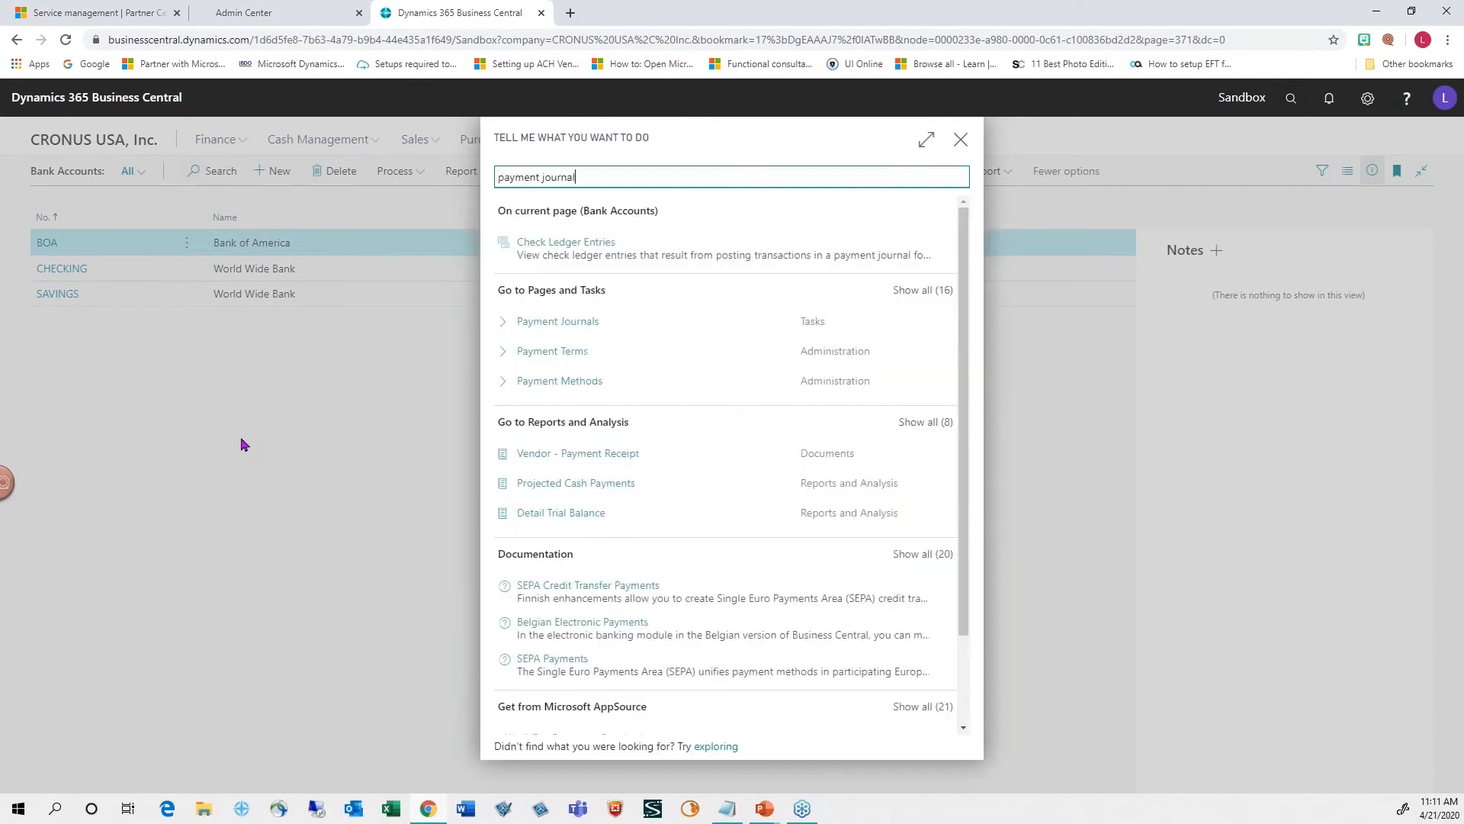
{"action": "left_click", "coordinate": [585, 323]}
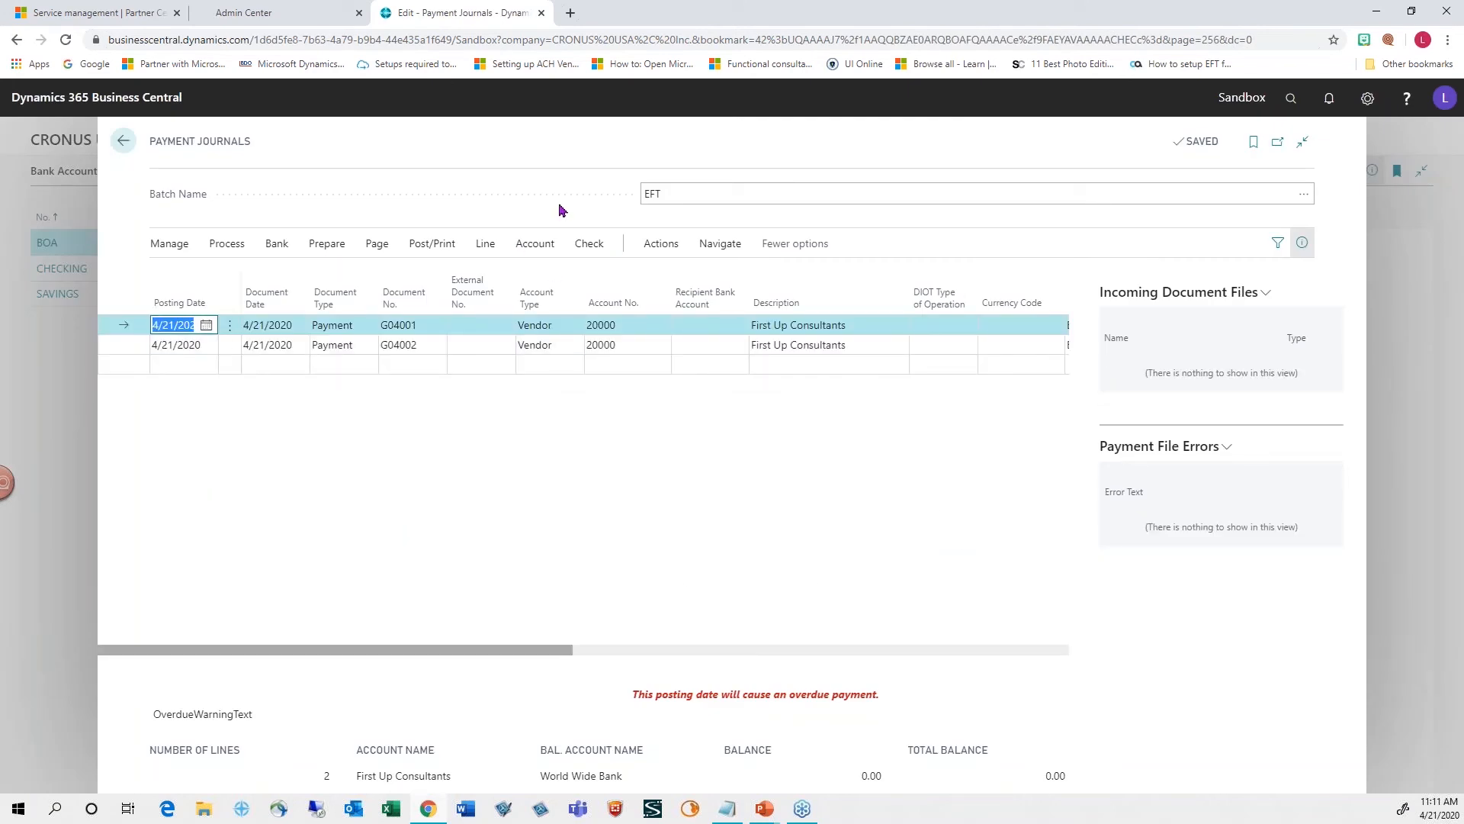
- Review the general journal batches and choose the EFT batch for the payment journal
{"action": "left_click", "coordinate": [1305, 197]}
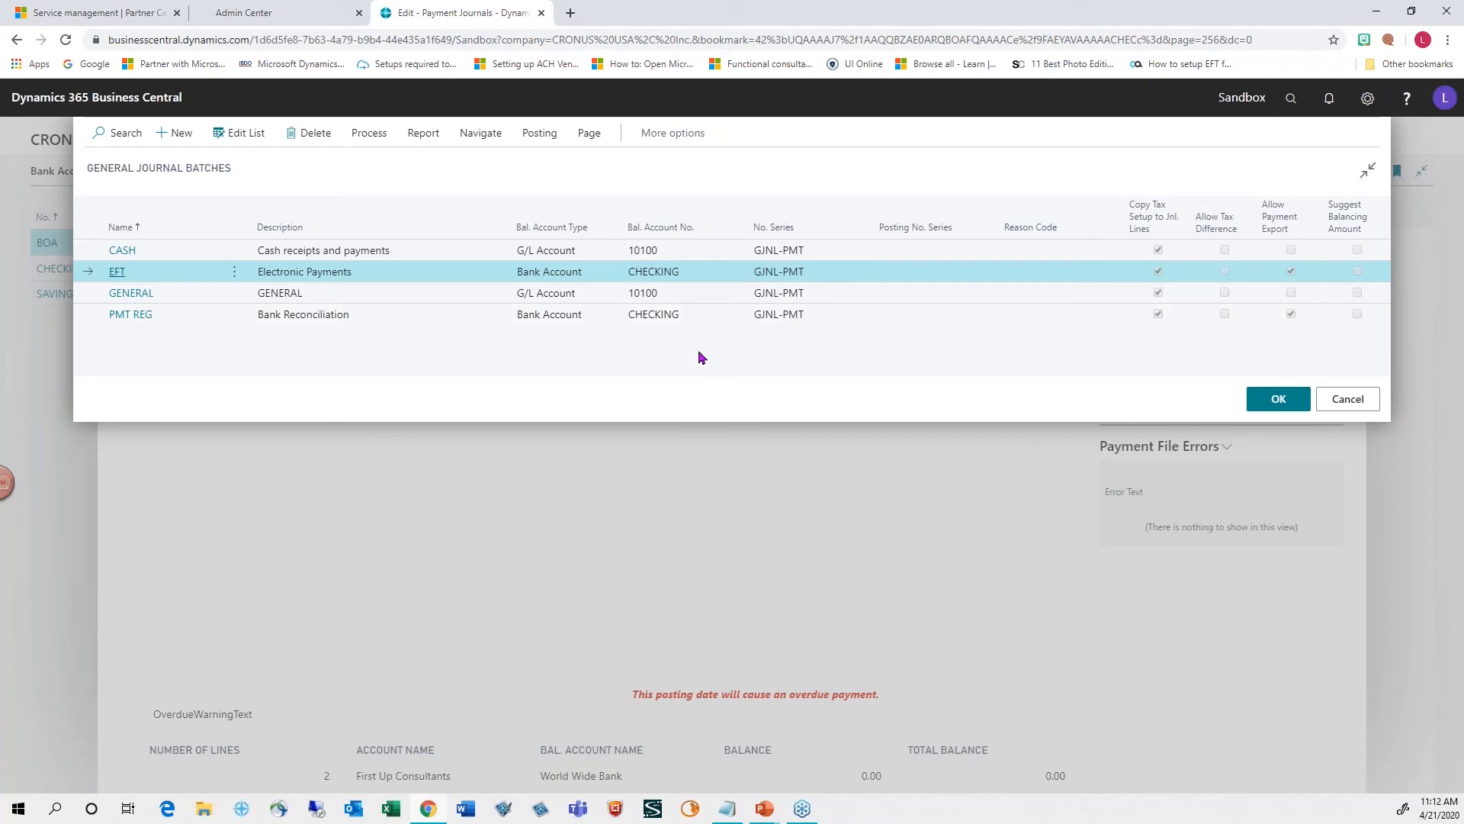
{"action": "left_click", "coordinate": [1272, 404]}
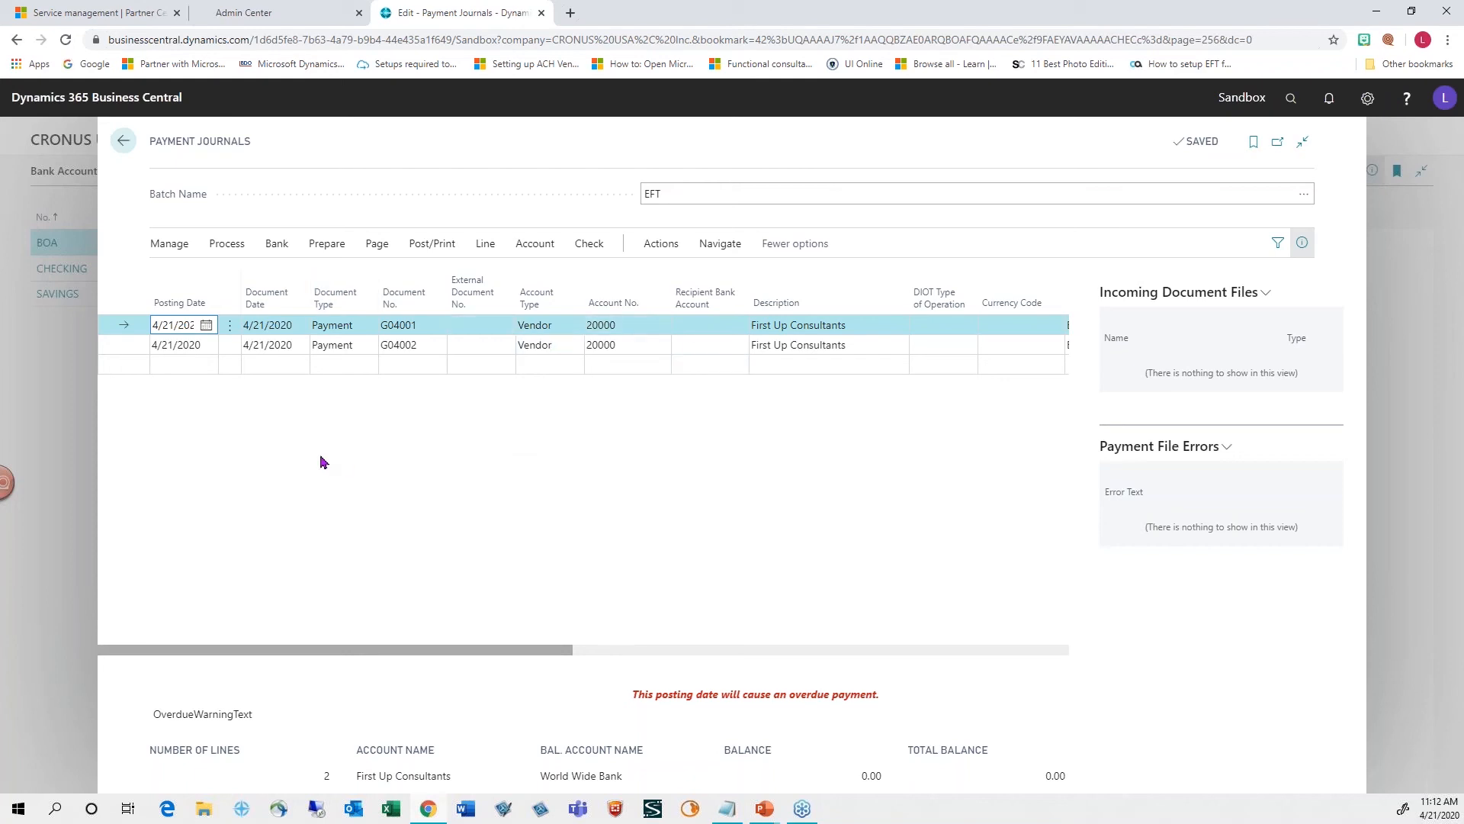
- Open Suggest Vendor Payments, review its payment options, journal line settings and vendor filters, and close it without running it
{"action": "left_click", "coordinate": [327, 244]}
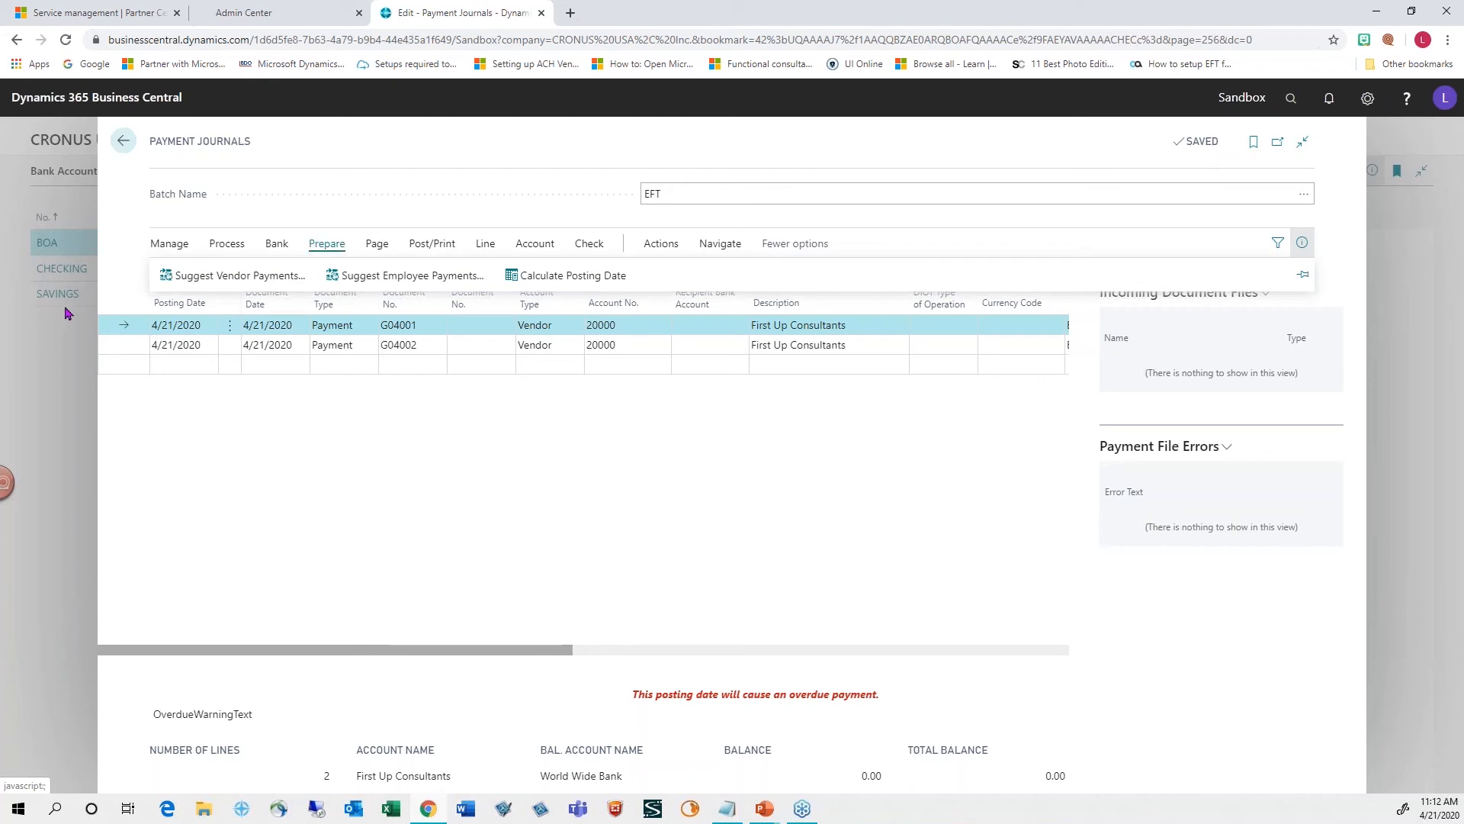
{"action": "left_click", "coordinate": [267, 280]}
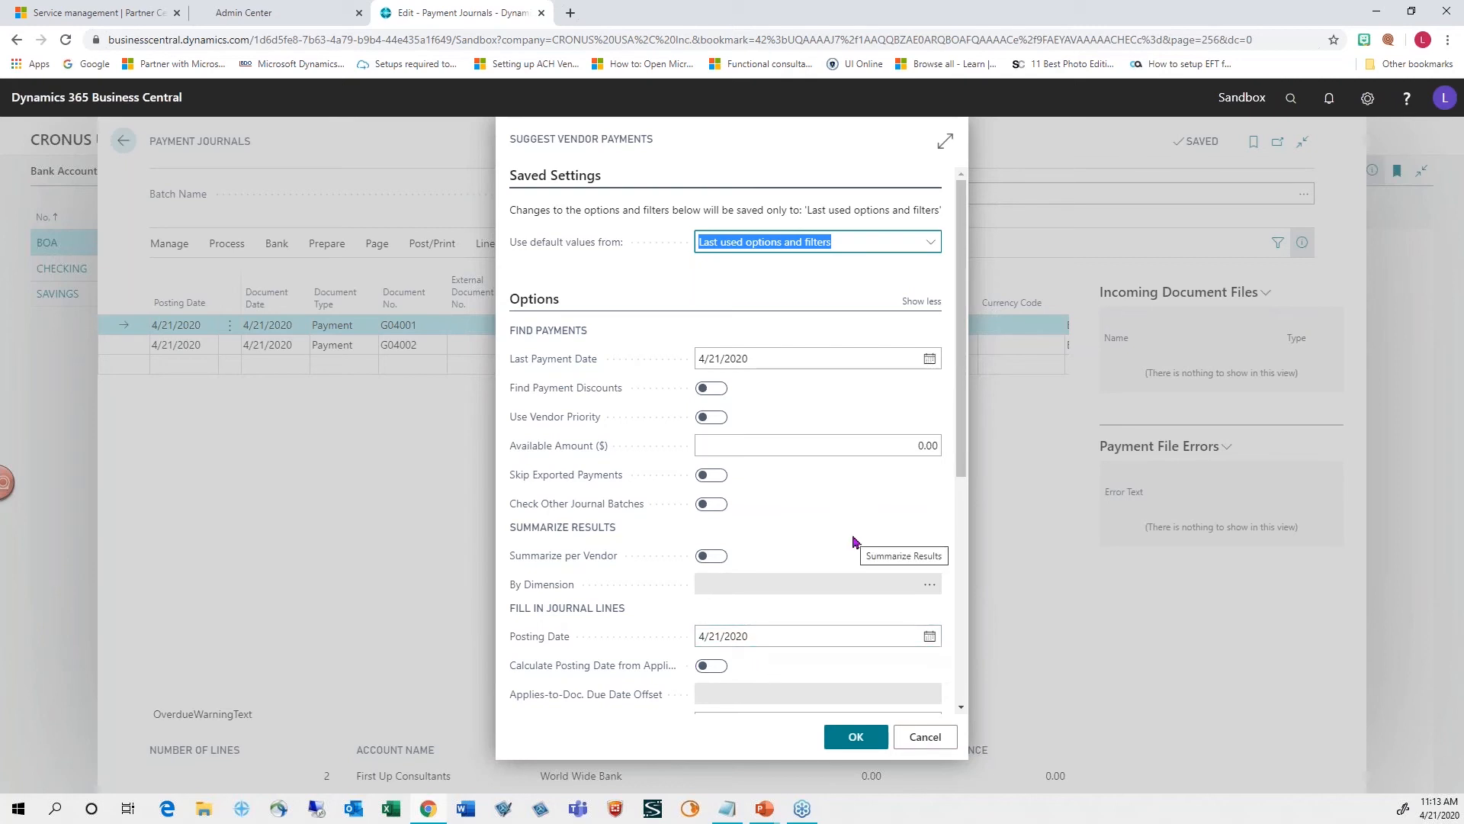
{"action": "scroll", "coordinate": [854, 541], "scroll_direction": "down", "scroll_amount": 5}
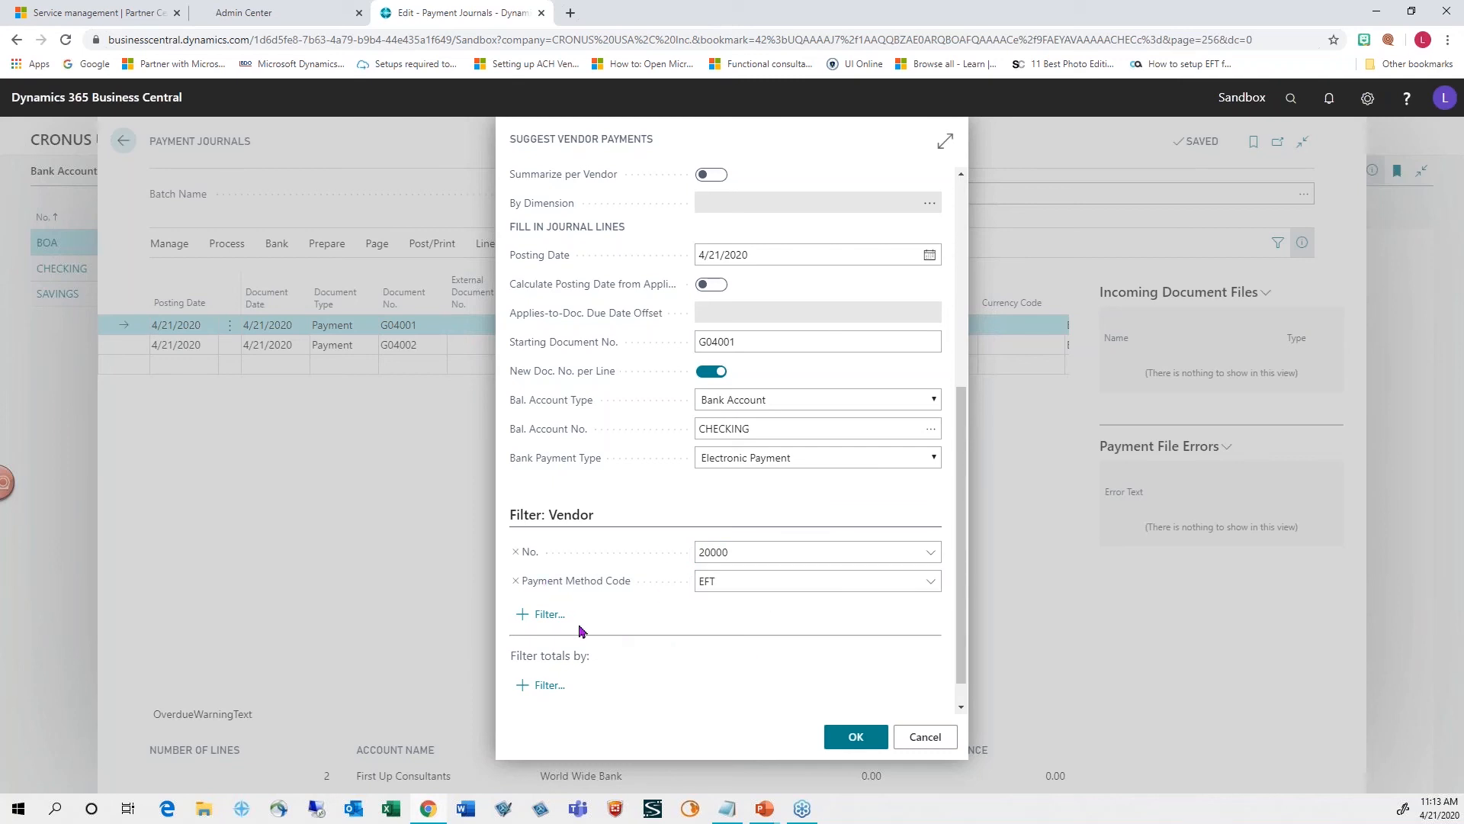
{"action": "scroll", "coordinate": [578, 630], "scroll_direction": "up", "scroll_amount": 2}
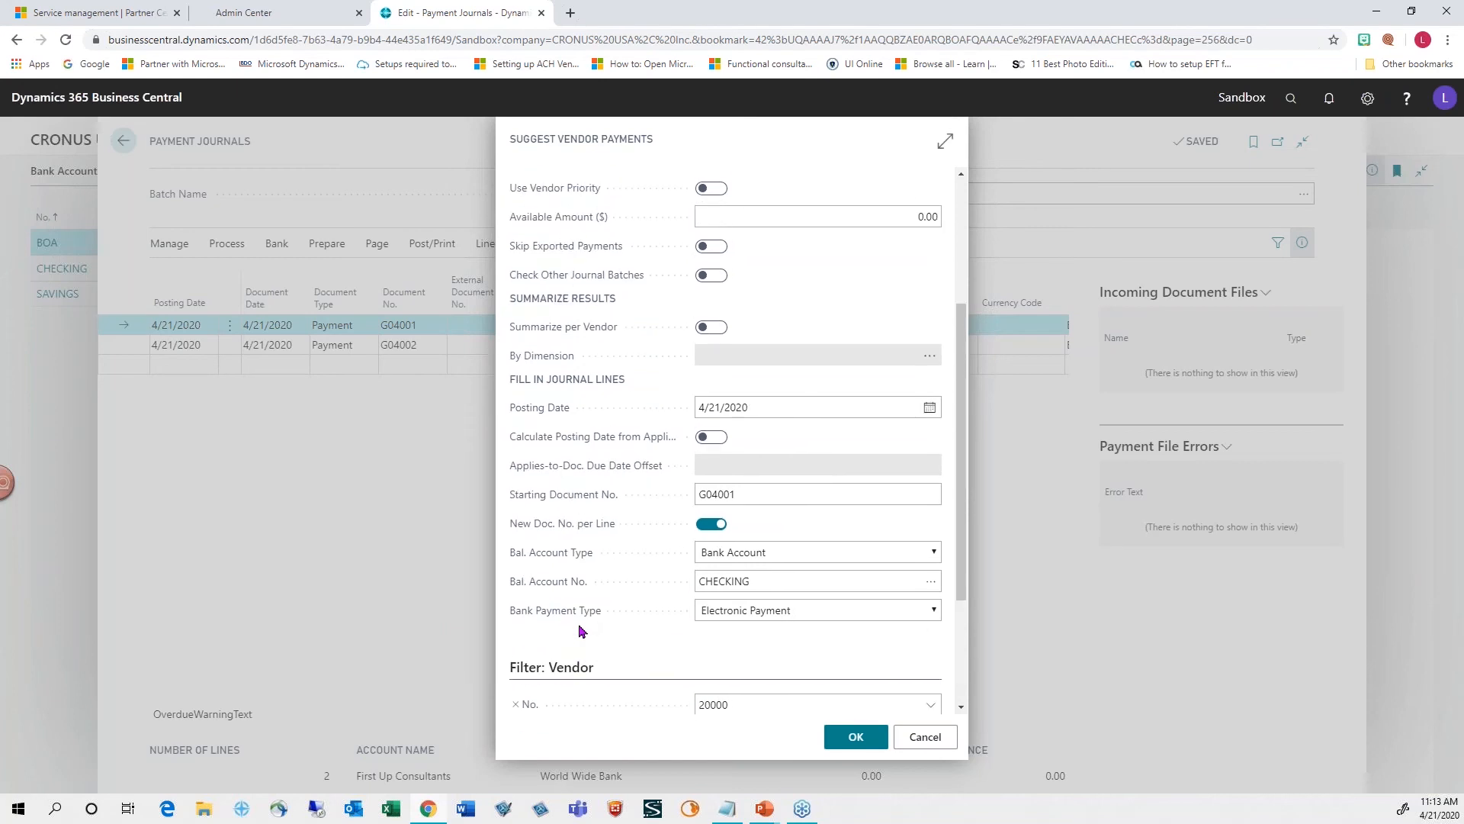
{"action": "scroll", "coordinate": [579, 630], "scroll_direction": "up", "scroll_amount": 2}
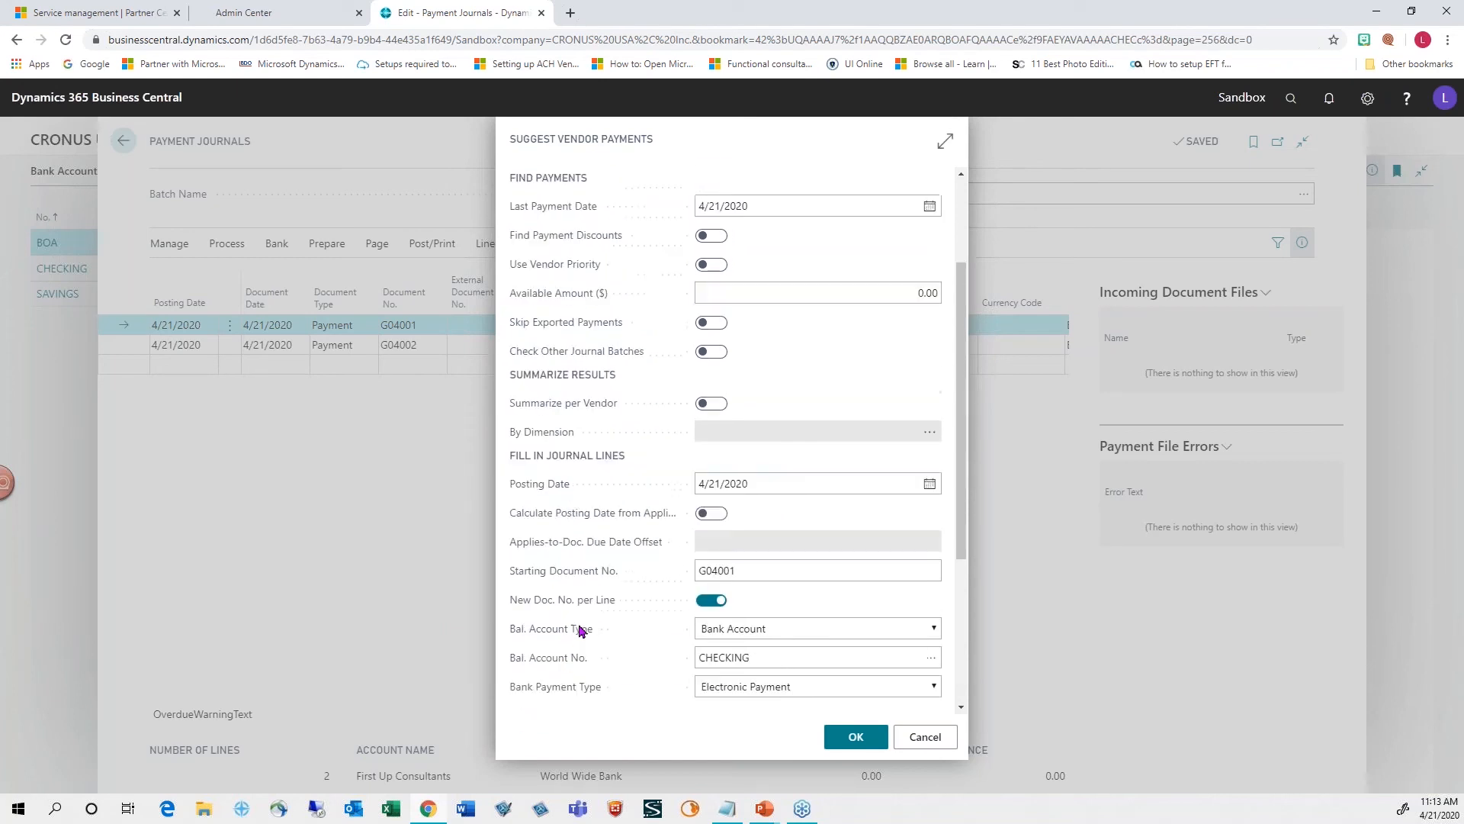
{"action": "scroll", "coordinate": [586, 617], "scroll_direction": "up", "scroll_amount": 2}
{"action": "scroll", "coordinate": [585, 618], "scroll_direction": "down", "scroll_amount": 2}
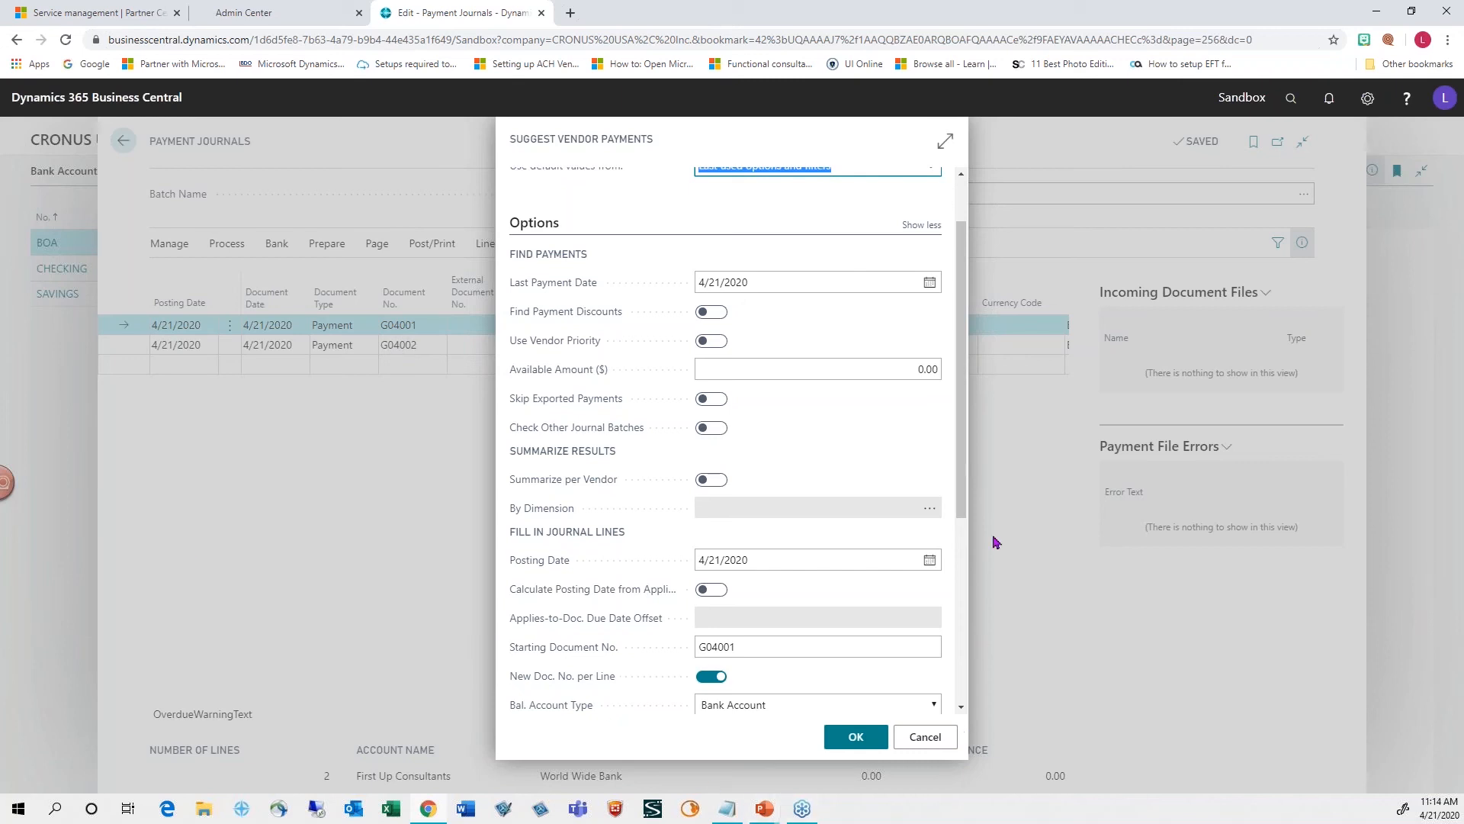
{"action": "left_click_drag", "start_coordinate": [966, 513], "coordinate": [944, 647]}
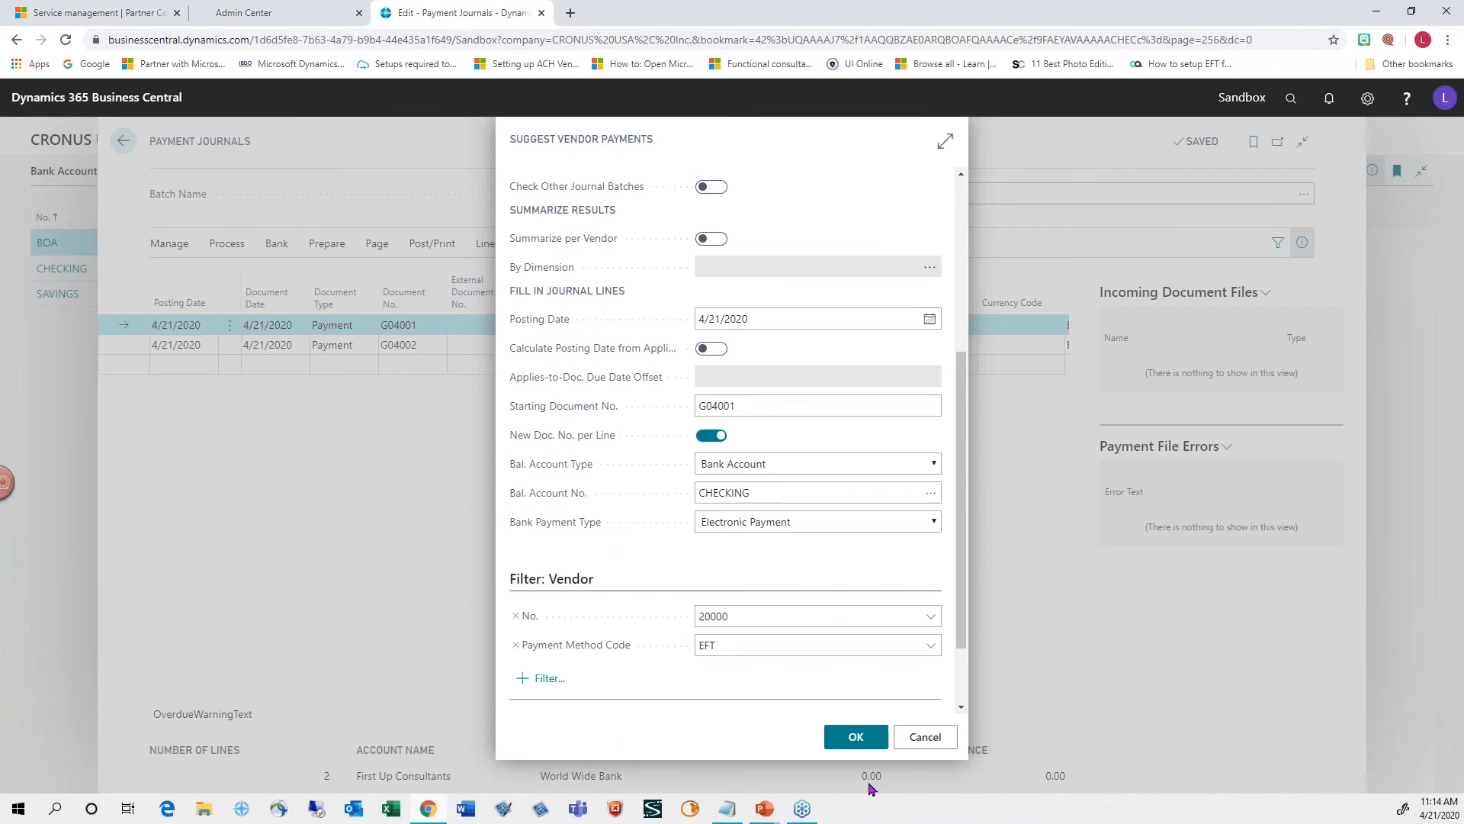
{"action": "left_click", "coordinate": [919, 744]}
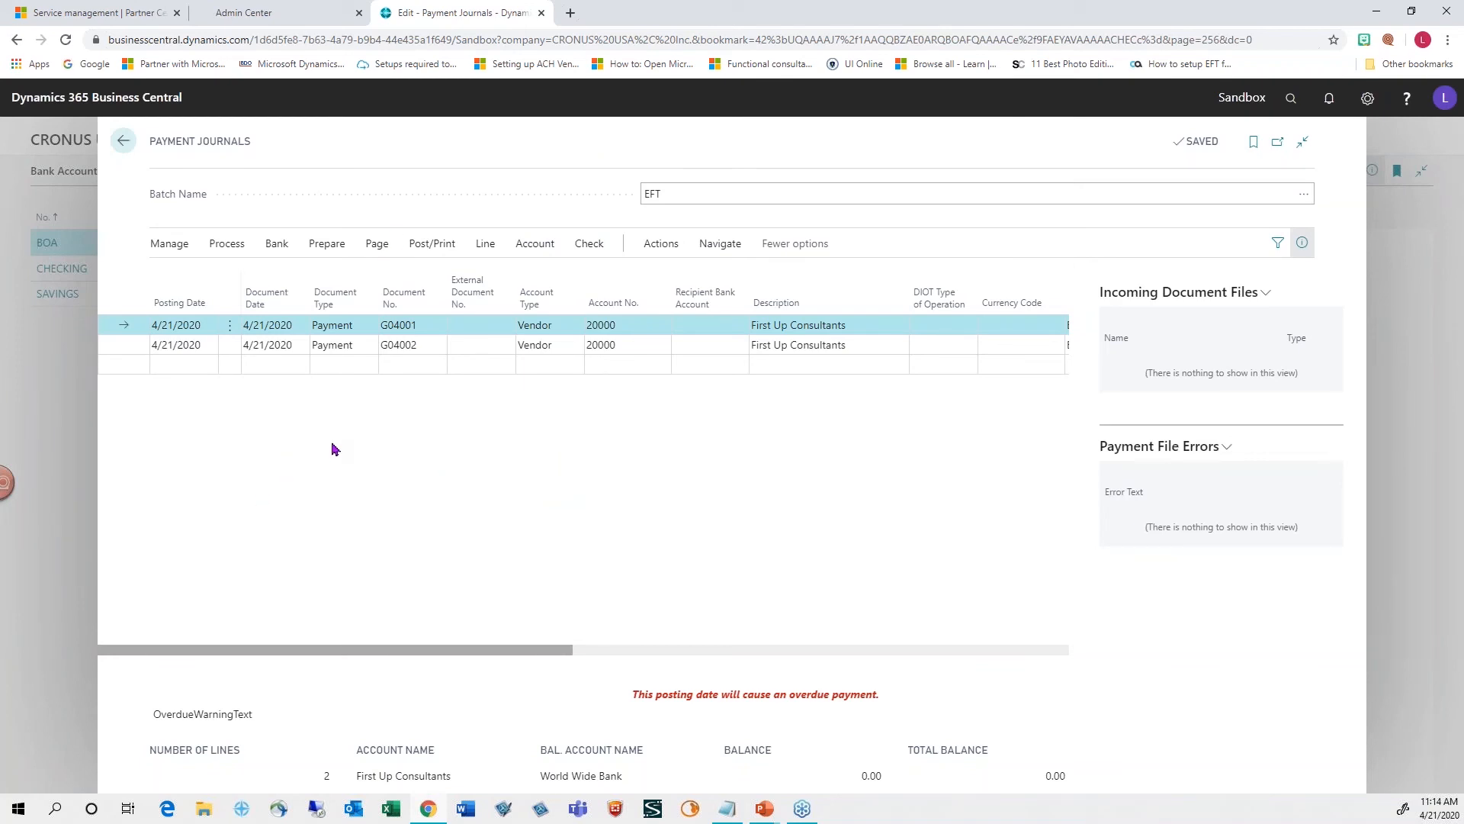
- Set the recipient bank account to ECA on both First Up Consultants payment lines and review their payment method, amount and balancing account
{"action": "left_click", "coordinate": [709, 325]}
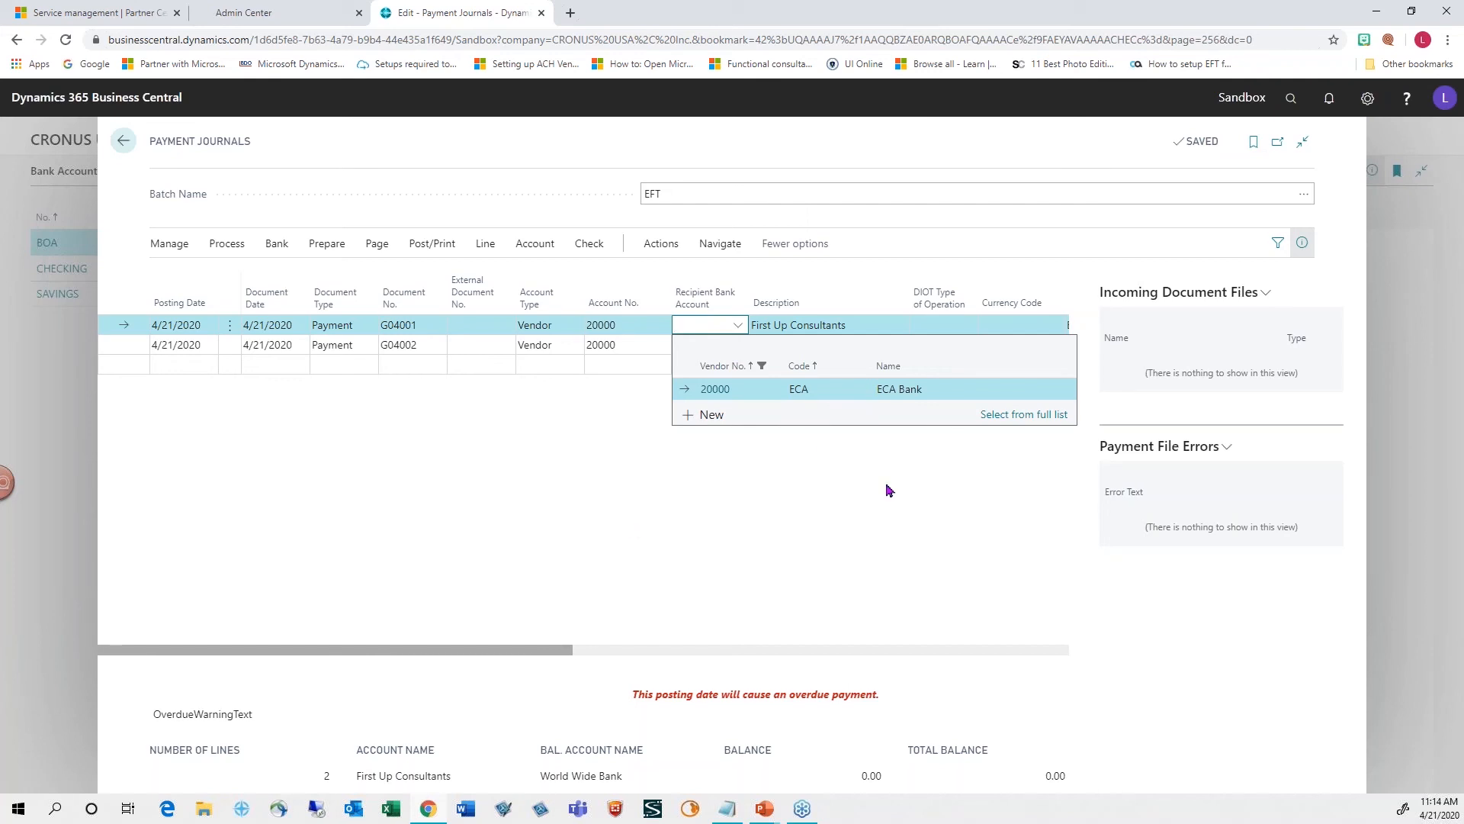
{"action": "left_click", "coordinate": [717, 390]}
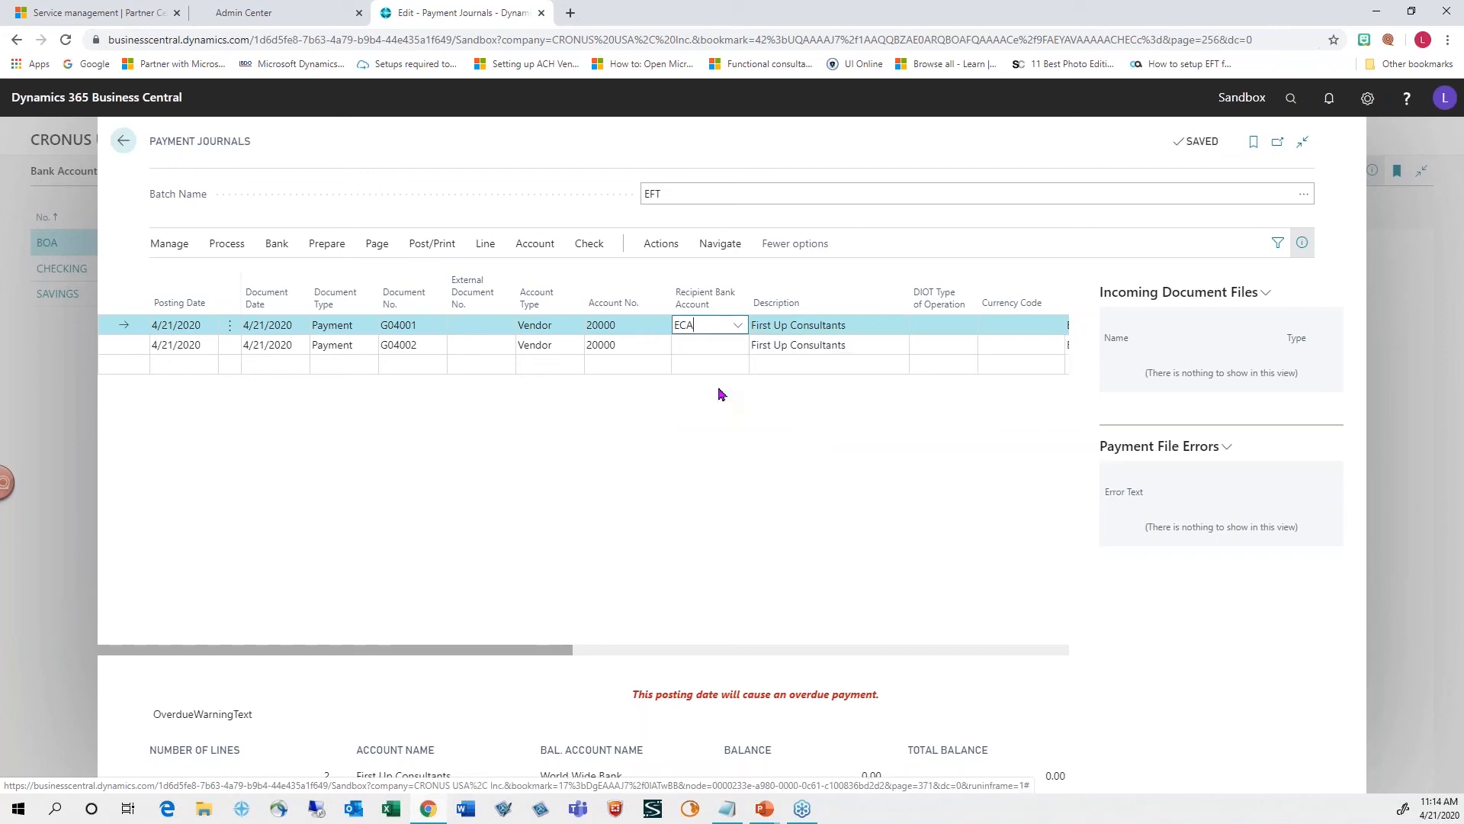
{"action": "key", "text": "Down"}
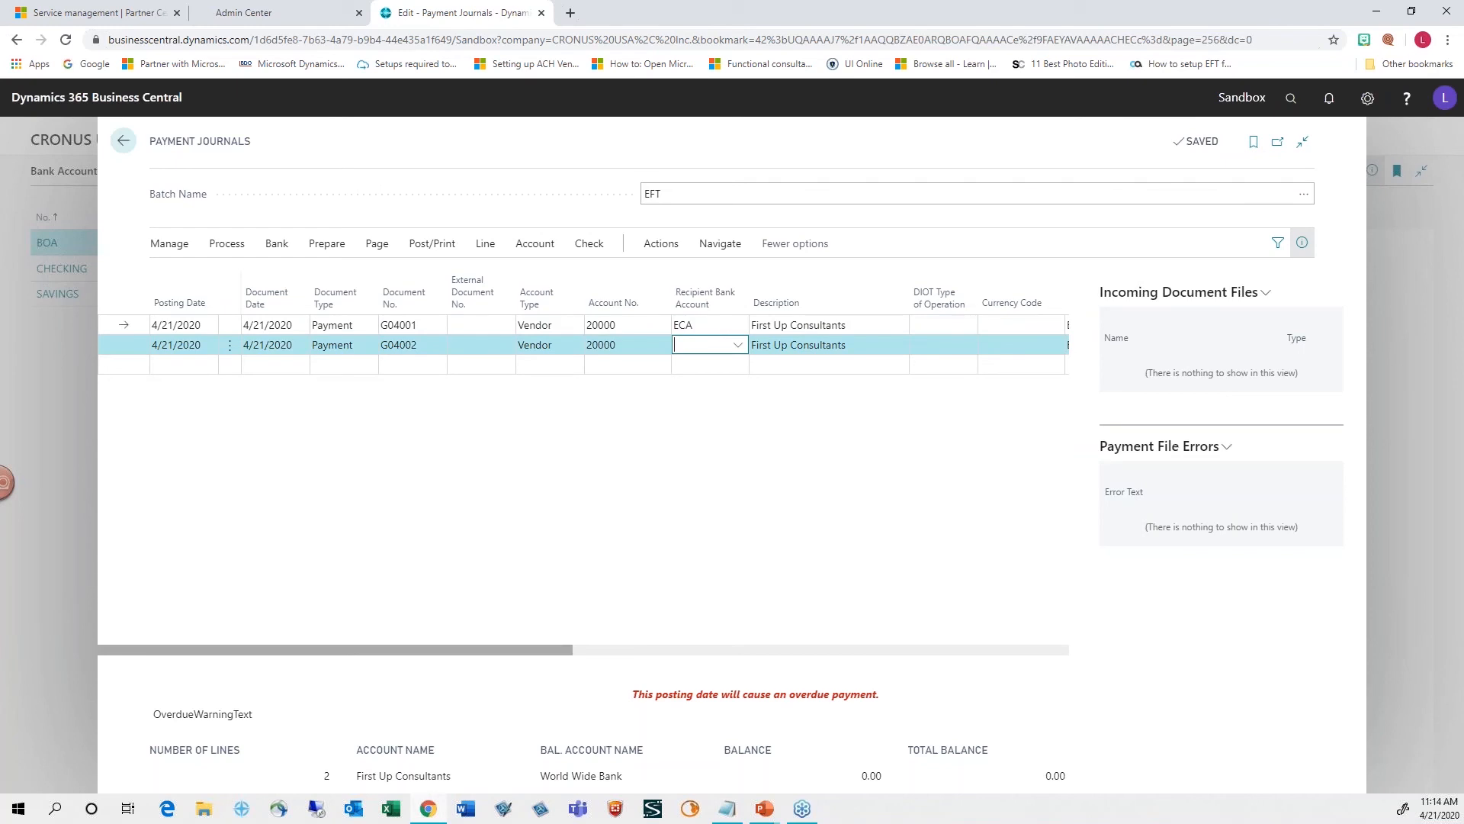
{"action": "left_click", "coordinate": [738, 345]}
{"action": "left_click", "coordinate": [709, 404]}
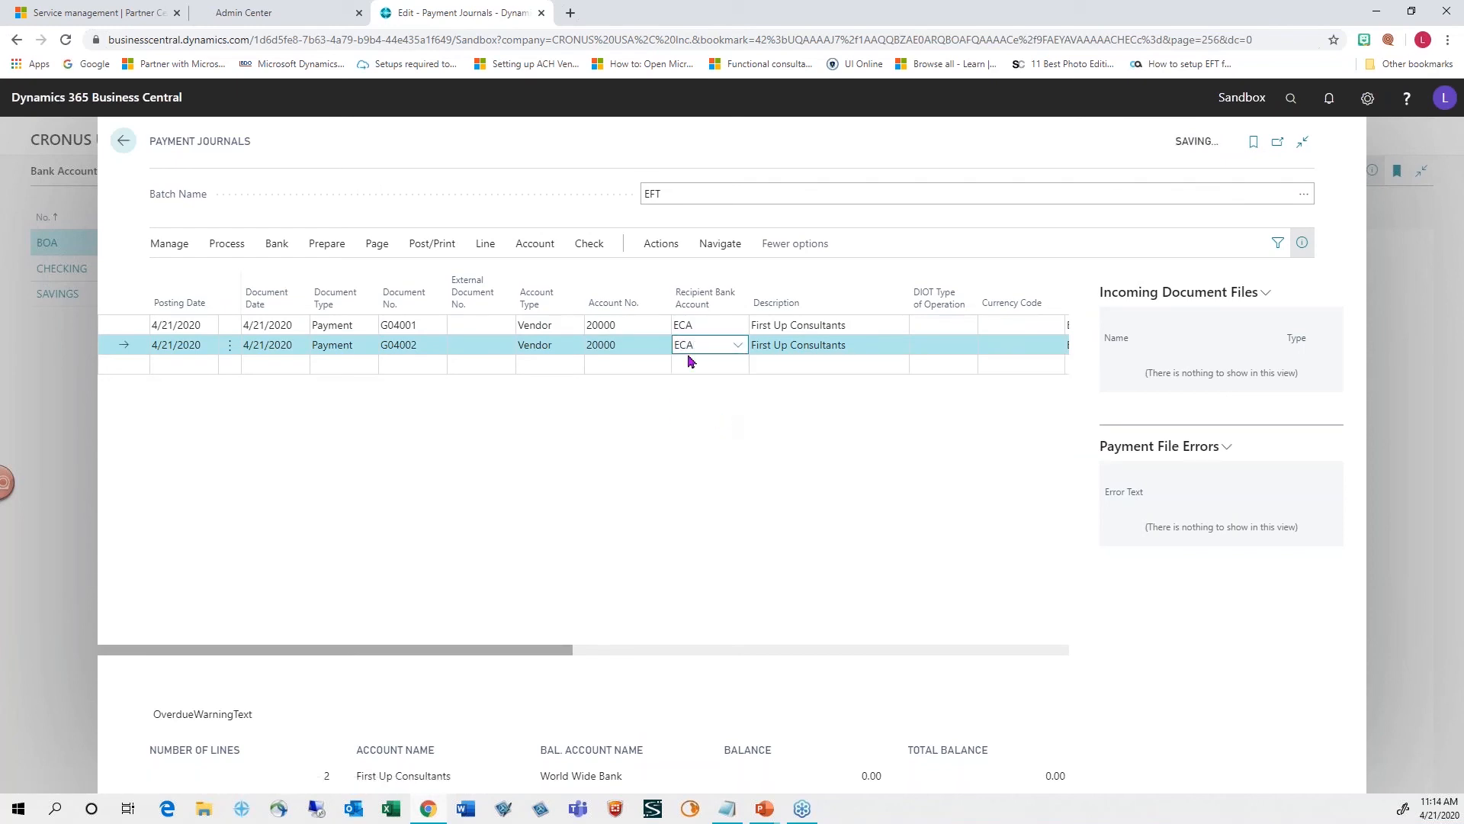
{"action": "left_click", "coordinate": [406, 469]}
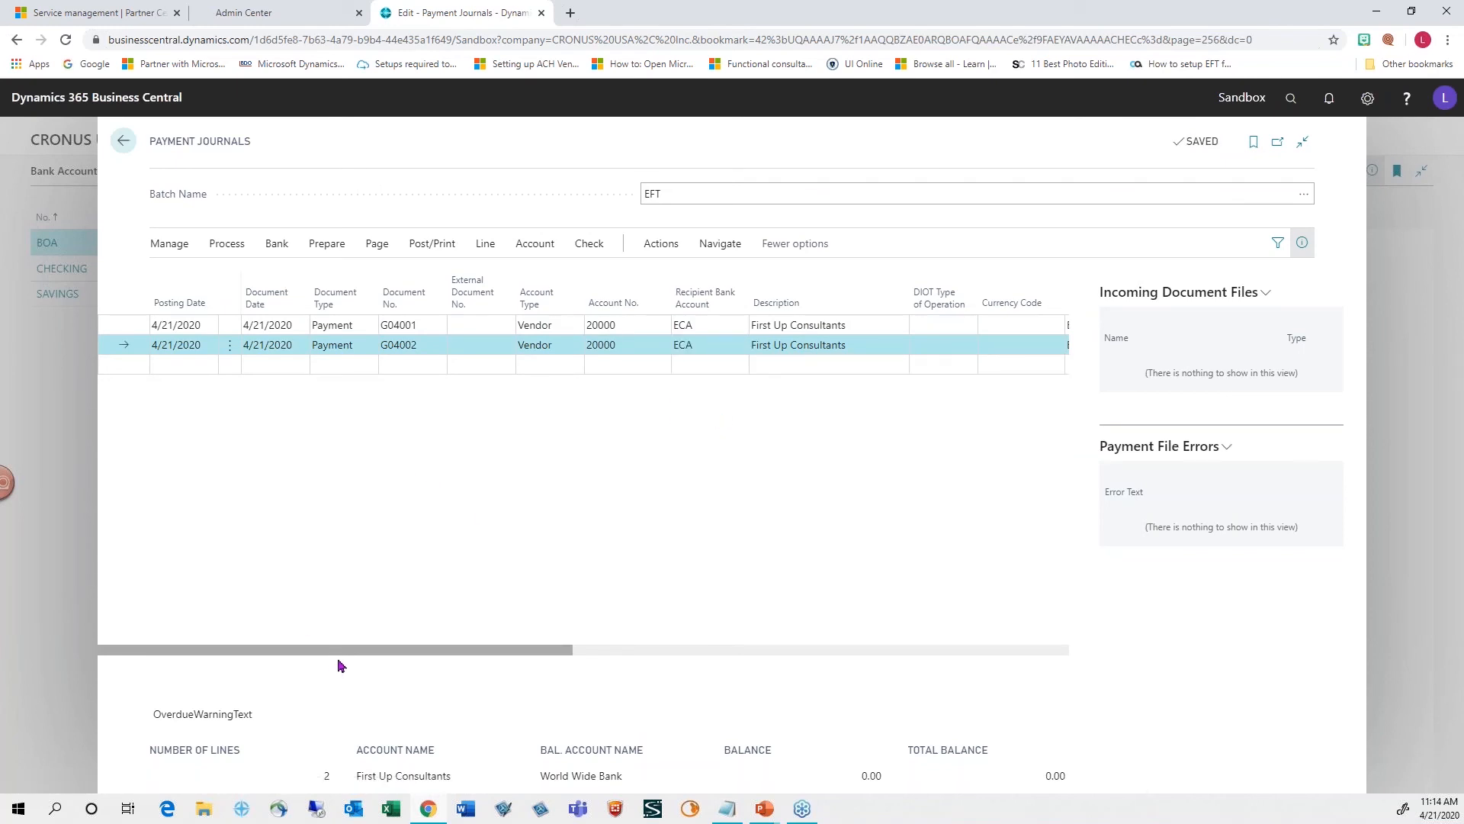
{"action": "left_click_drag", "start_coordinate": [345, 649], "coordinate": [607, 676]}
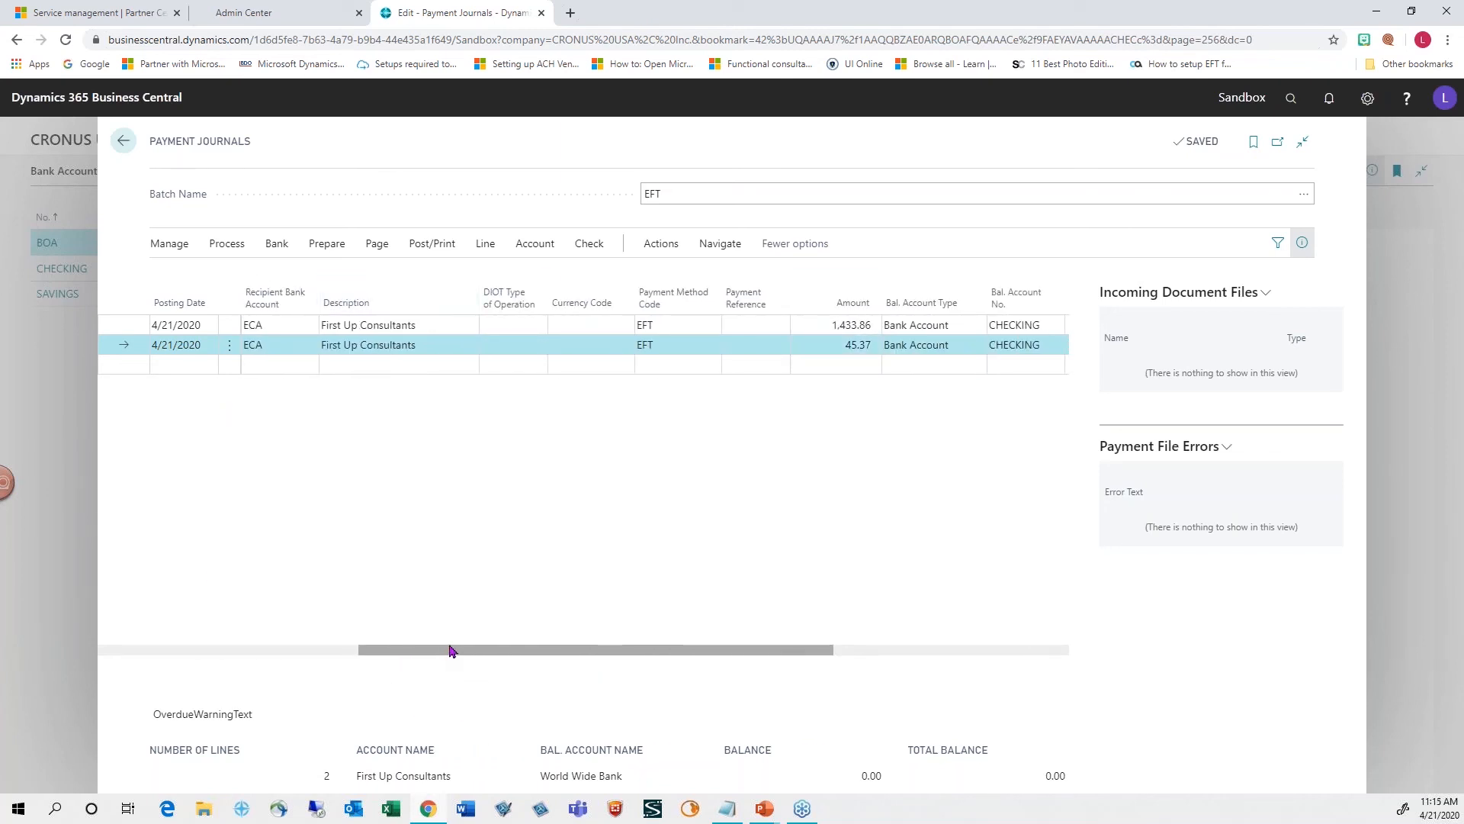
{"action": "left_click_drag", "start_coordinate": [380, 648], "coordinate": [105, 651]}
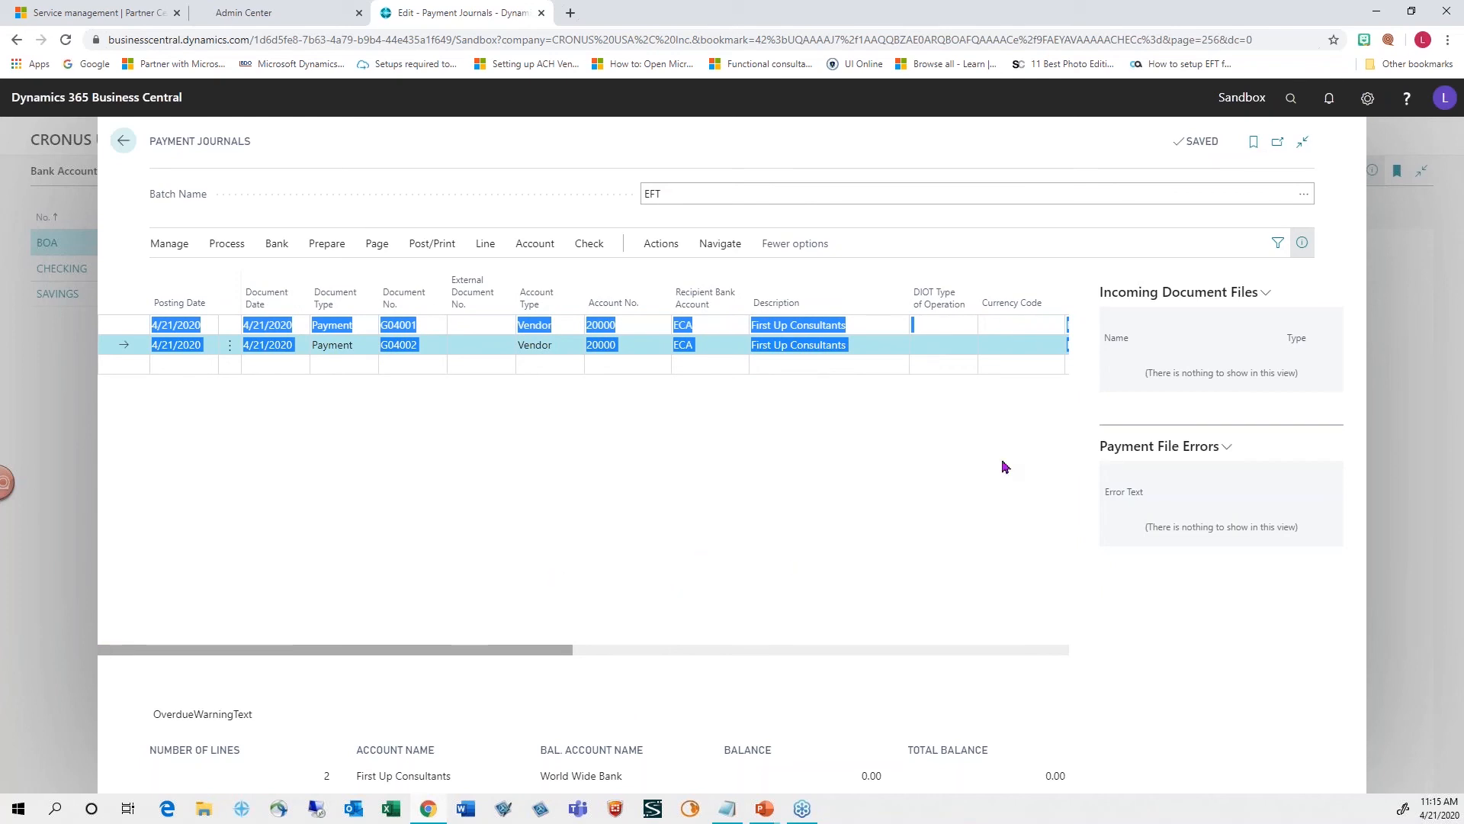
- Export the electronic payments for the CHECKING bank account with the output method set to Preview
{"action": "left_click", "coordinate": [728, 252]}
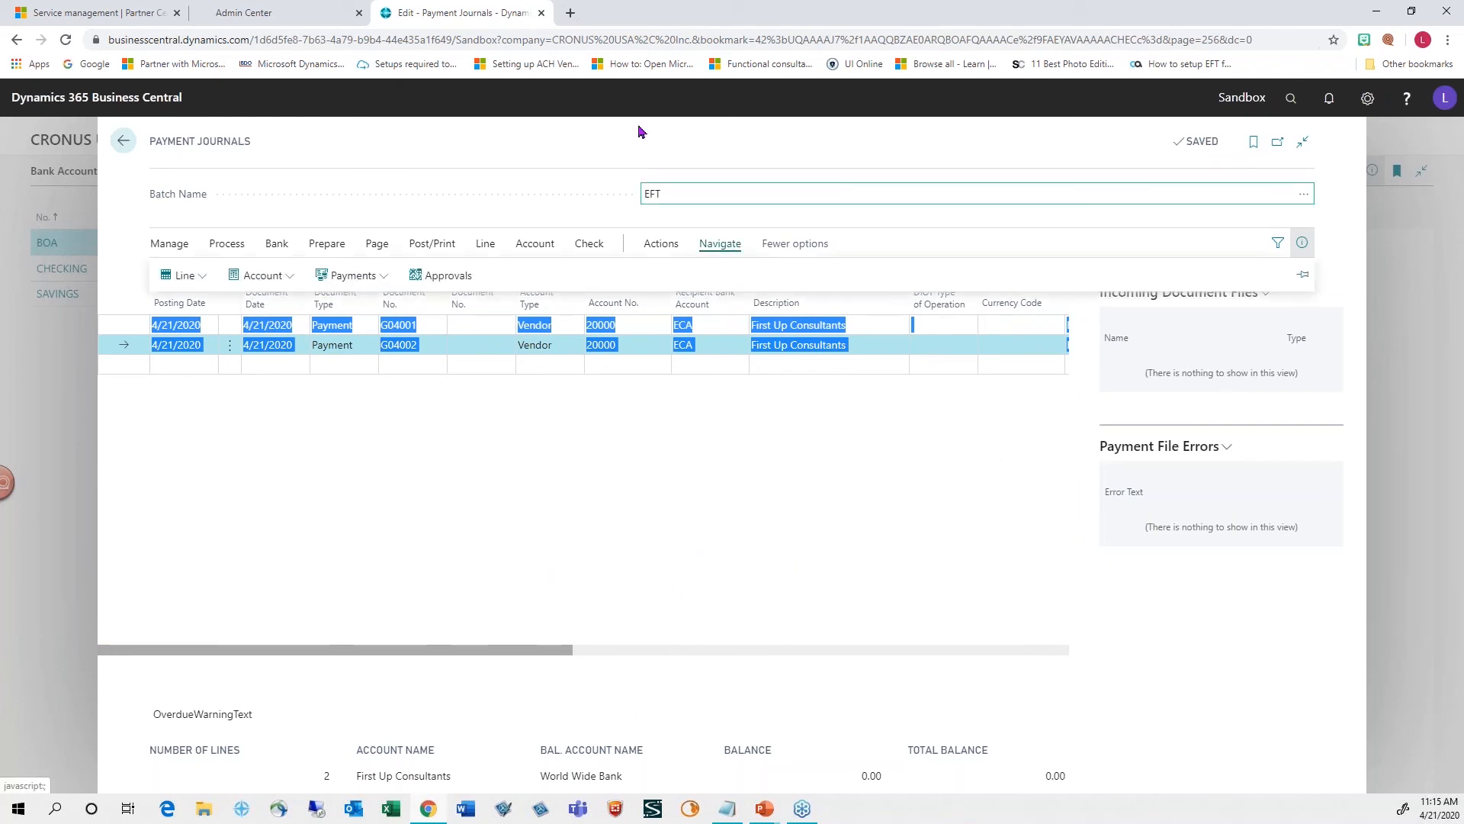
{"action": "left_click", "coordinate": [342, 279]}
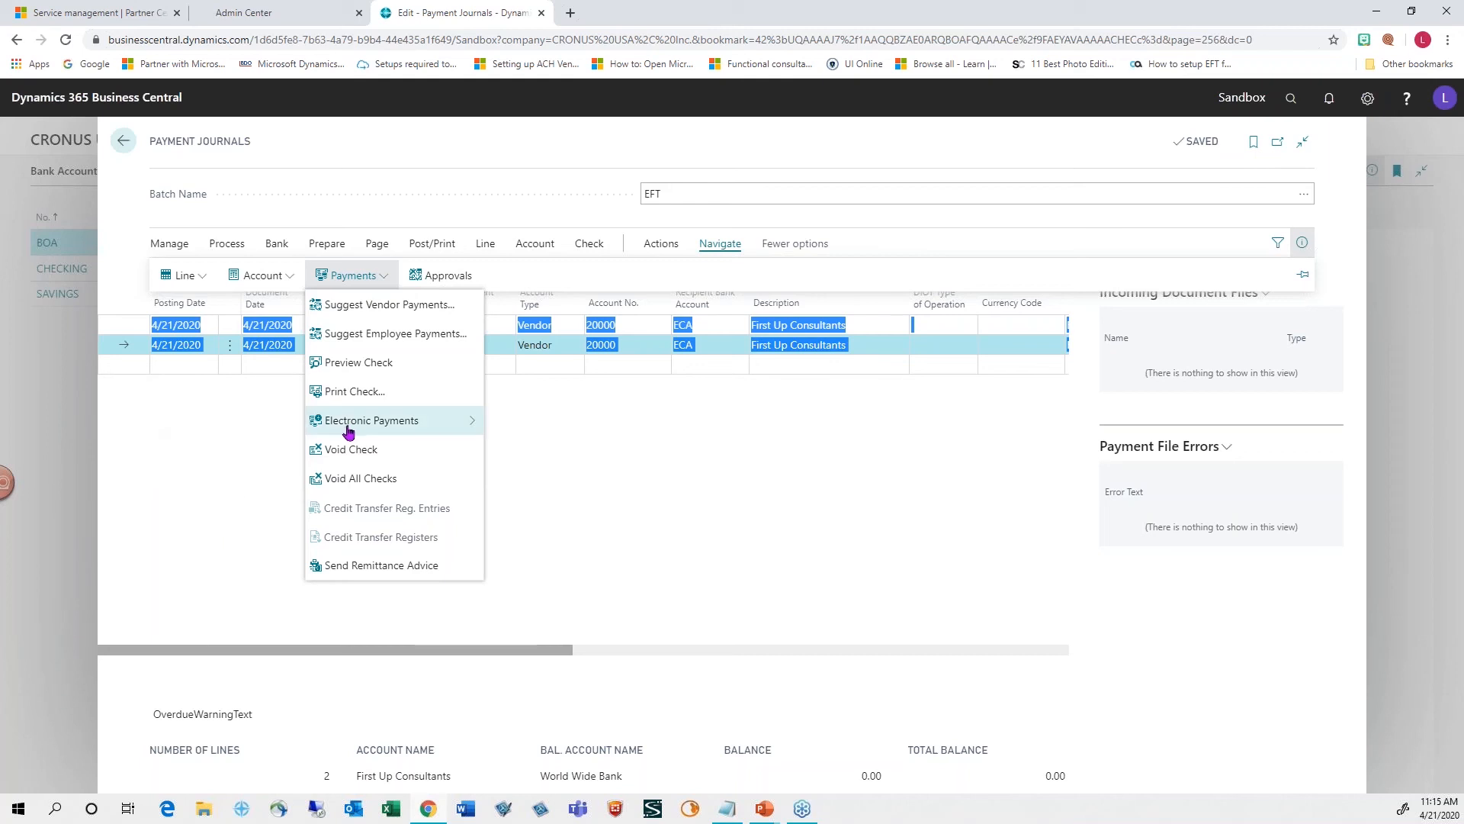
{"action": "mouse_move", "coordinate": [356, 425]}
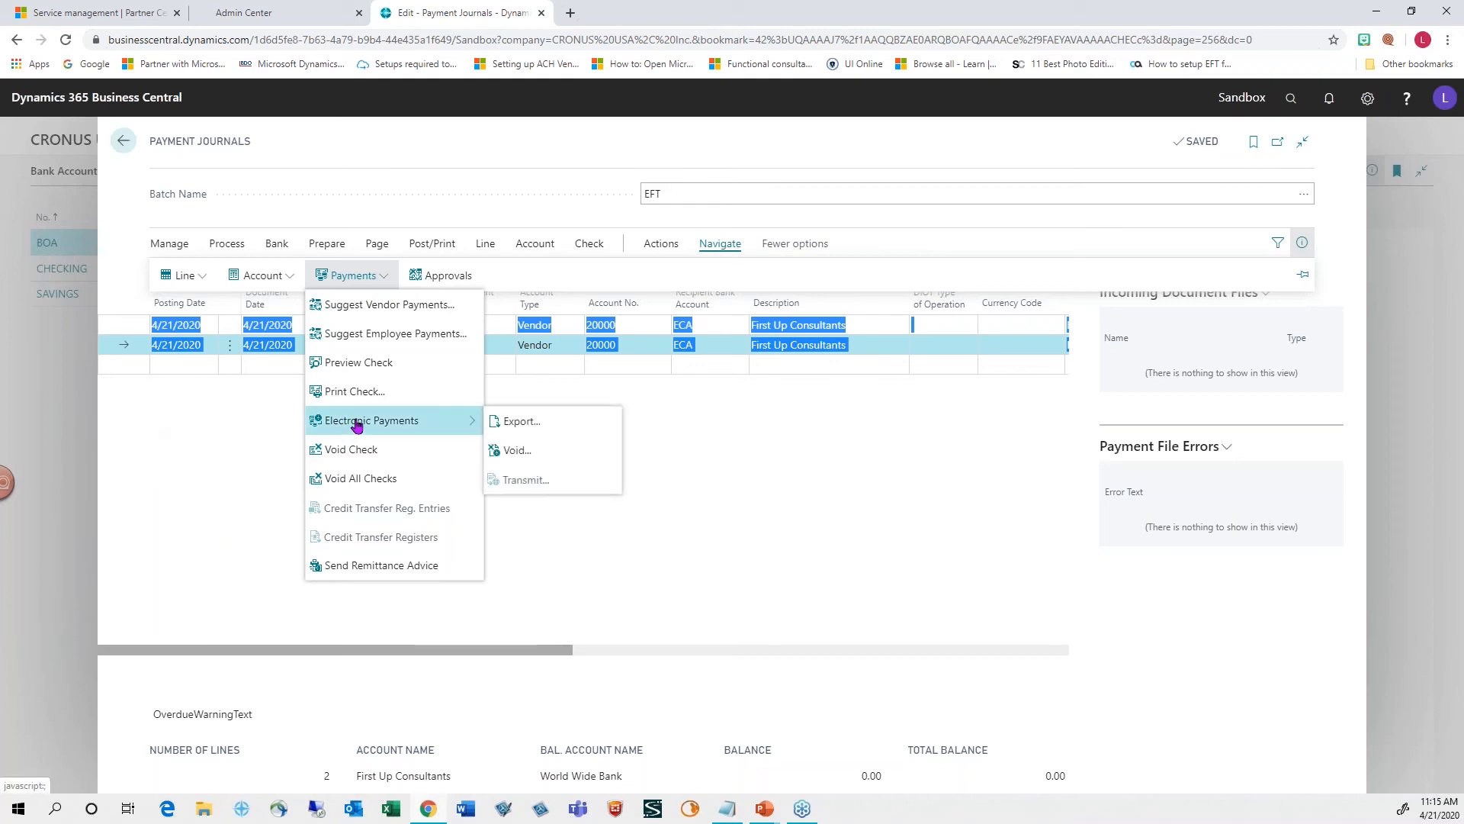
{"action": "left_click", "coordinate": [565, 422]}
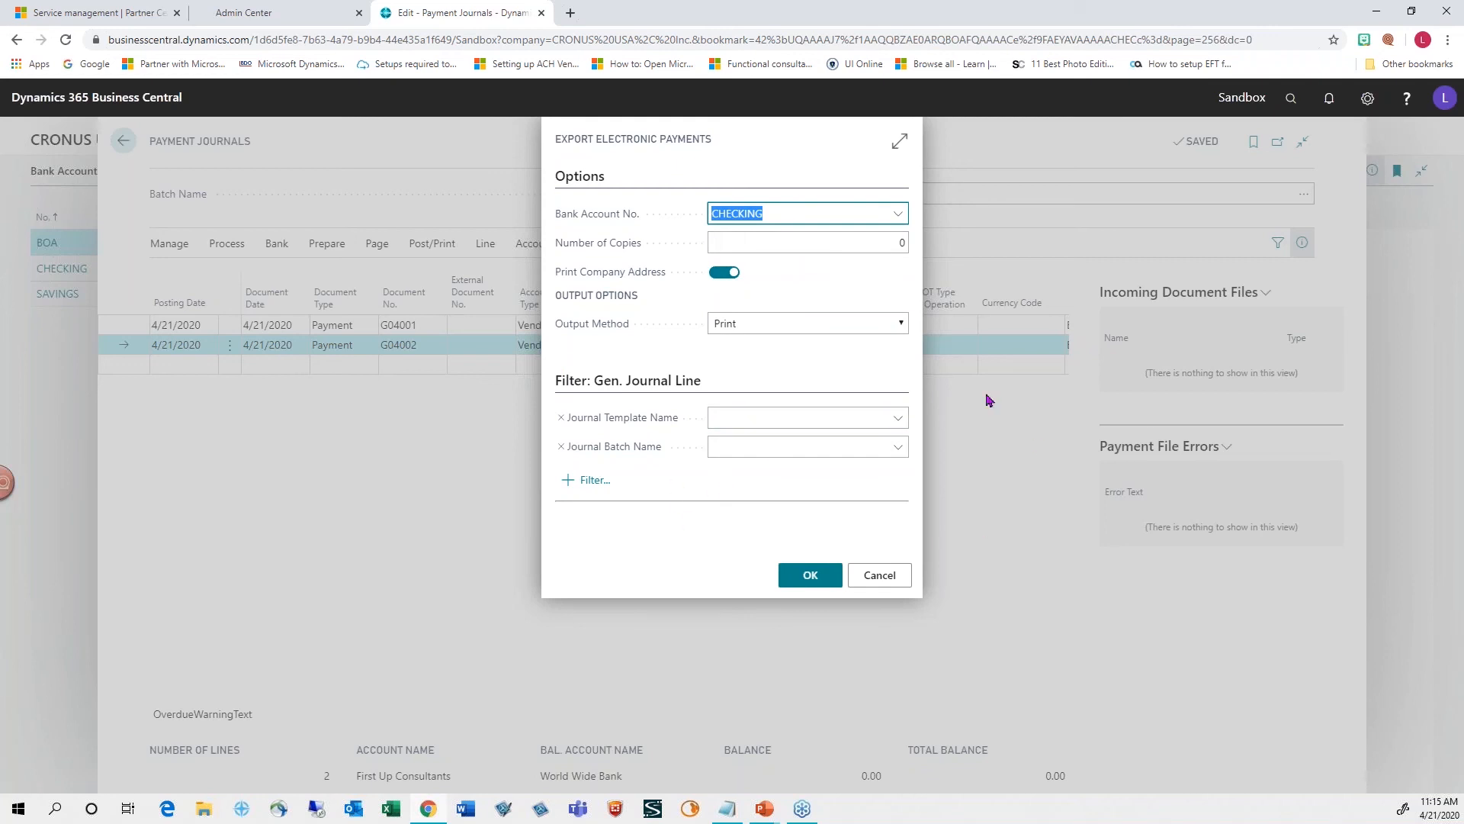
{"action": "left_click", "coordinate": [900, 324]}
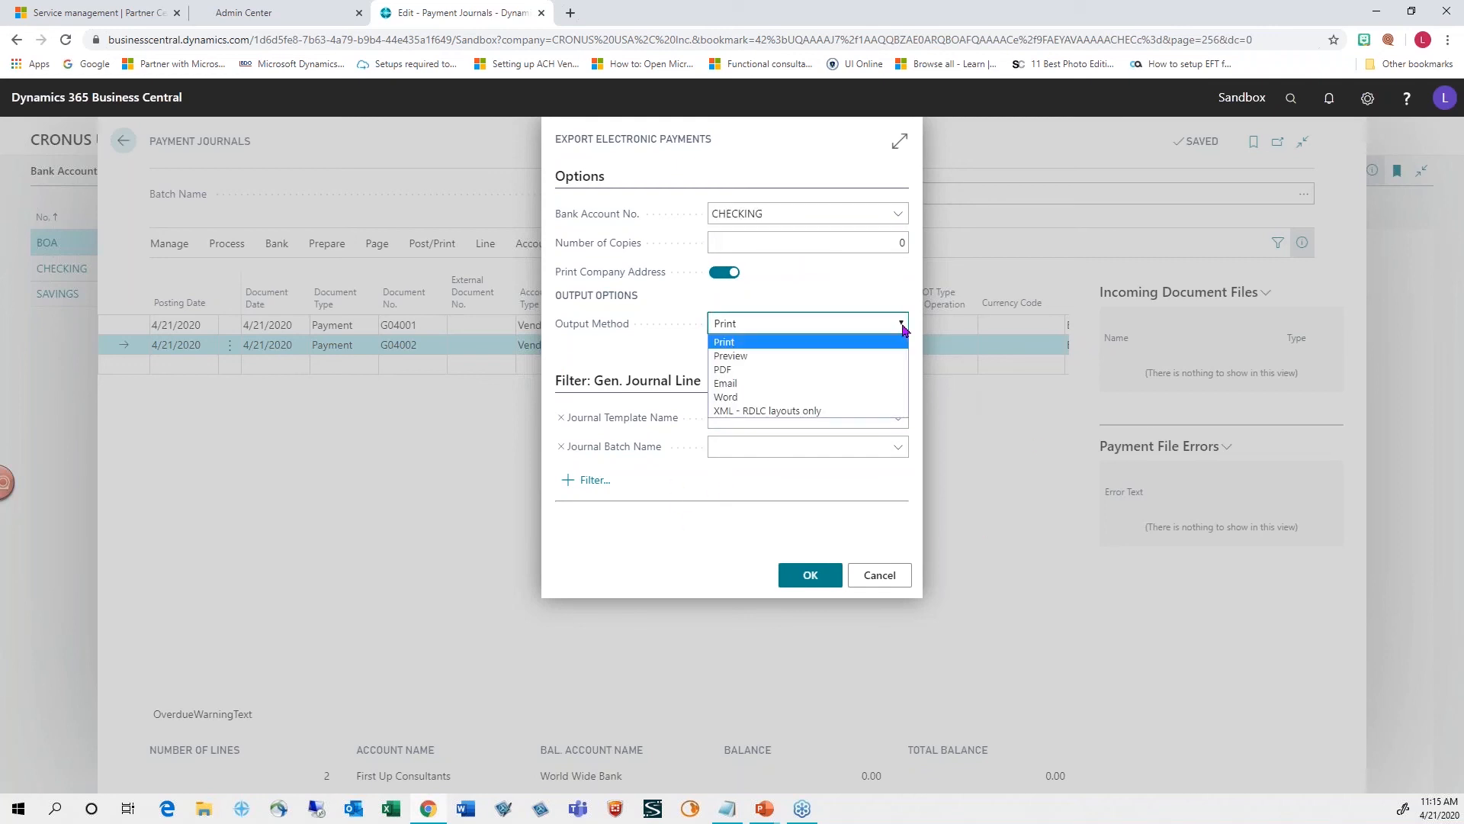
{"action": "left_click", "coordinate": [732, 356]}
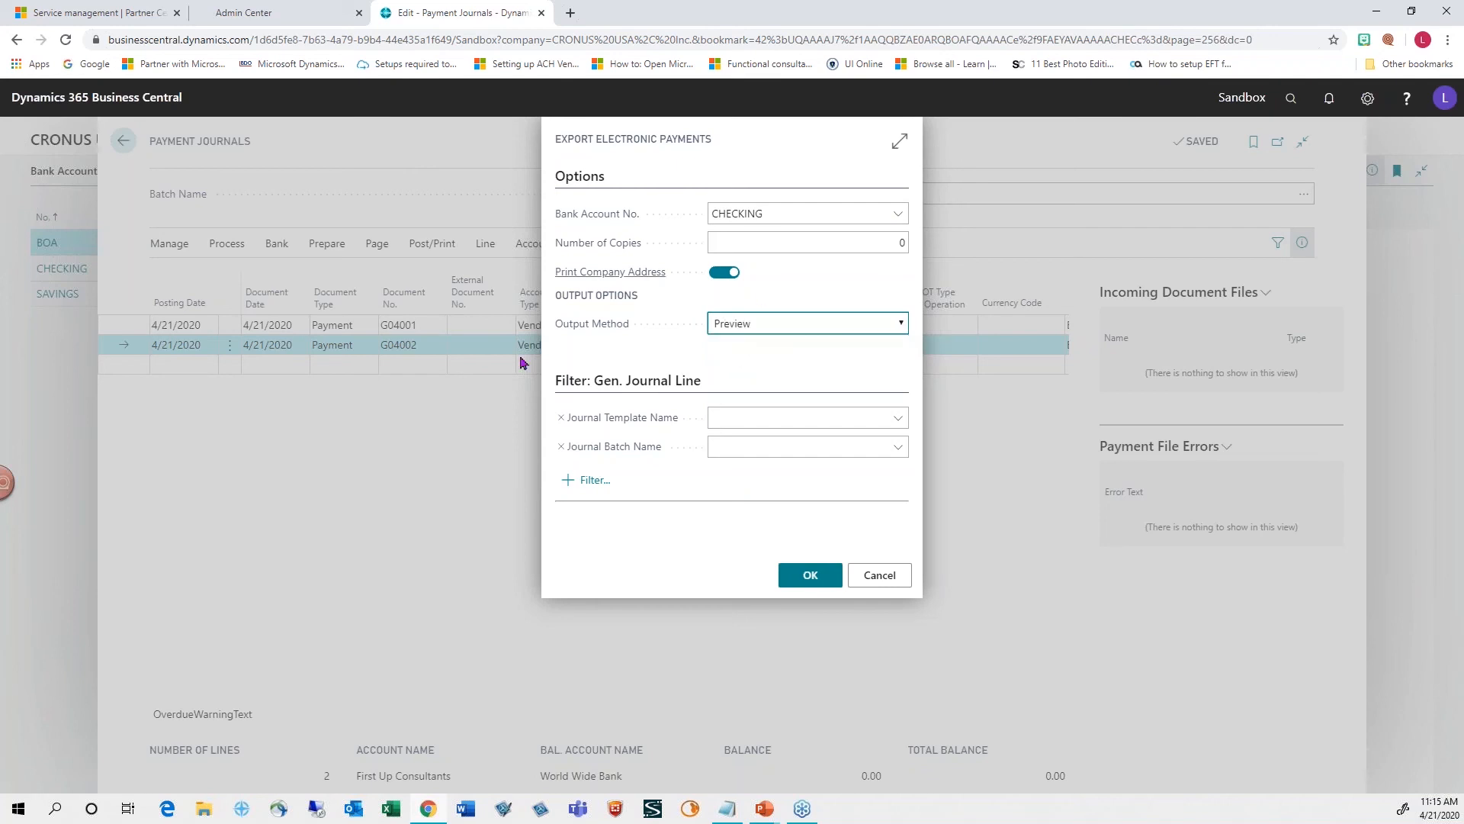
{"action": "left_click", "coordinate": [827, 578]}
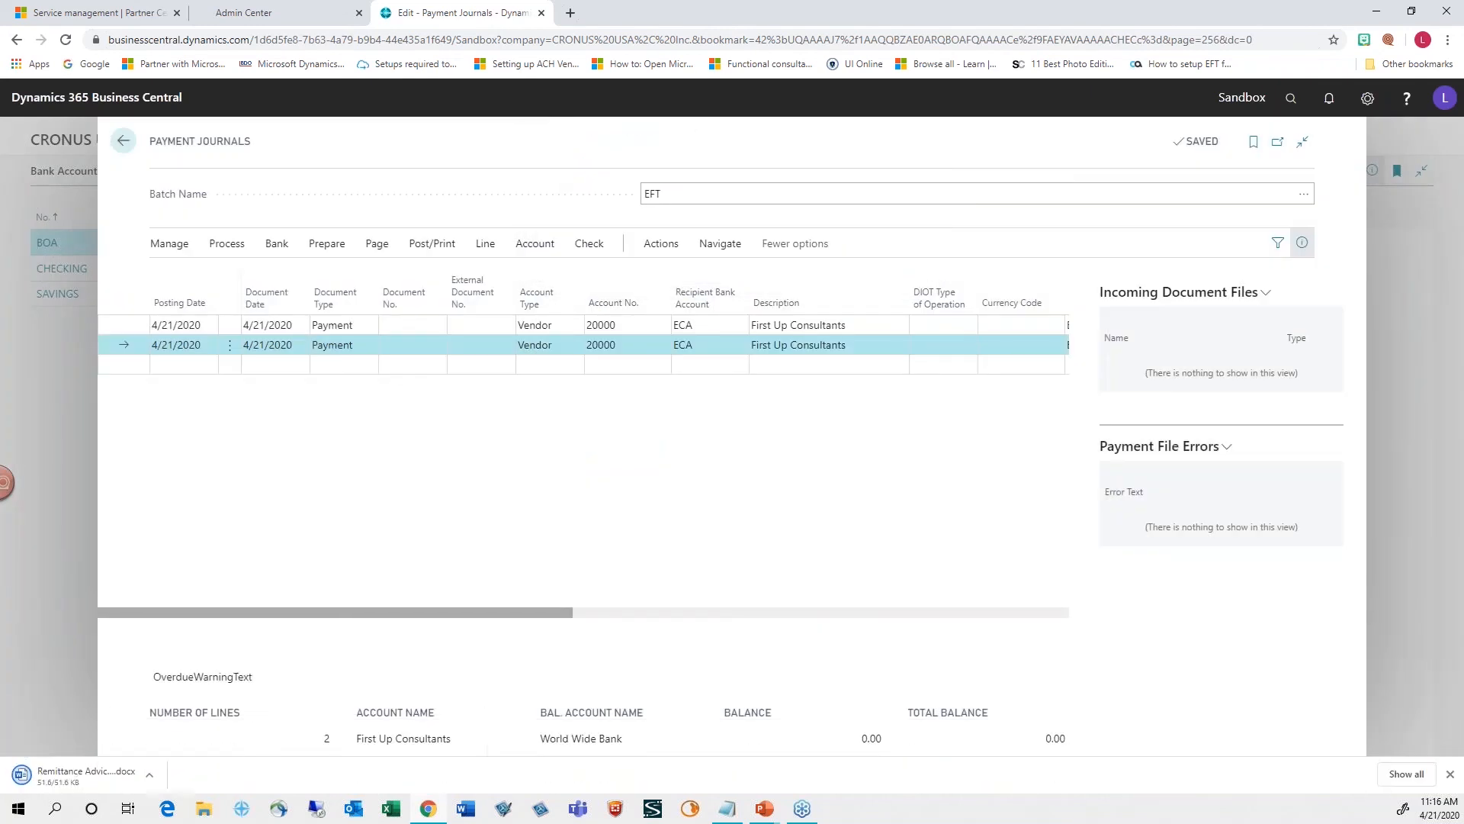
- Open the downloaded remittance advice document in Word, review its remittance number and amount paid, and close it
{"action": "left_click", "coordinate": [159, 778]}
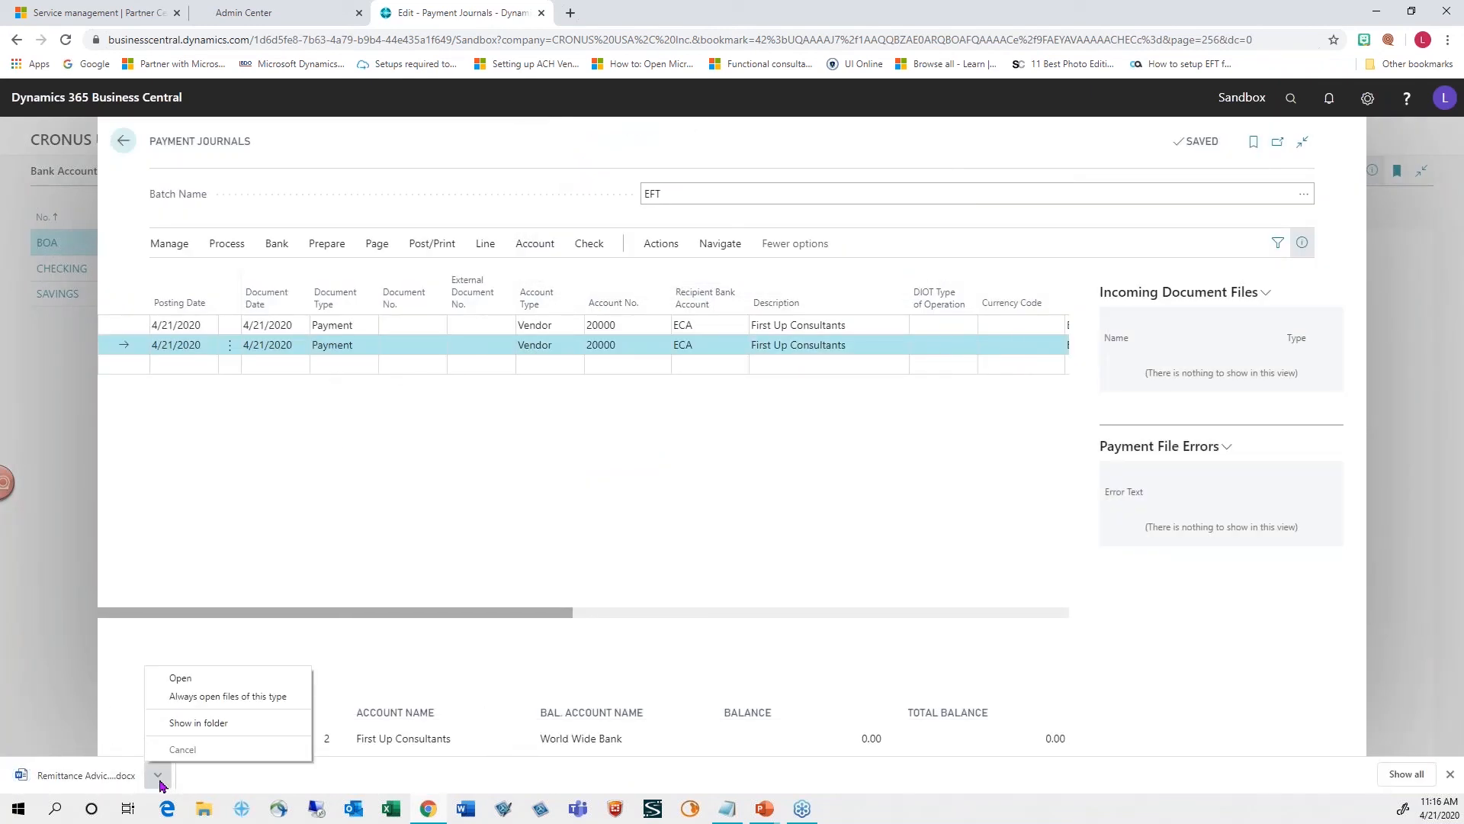
{"action": "left_click", "coordinate": [190, 681]}
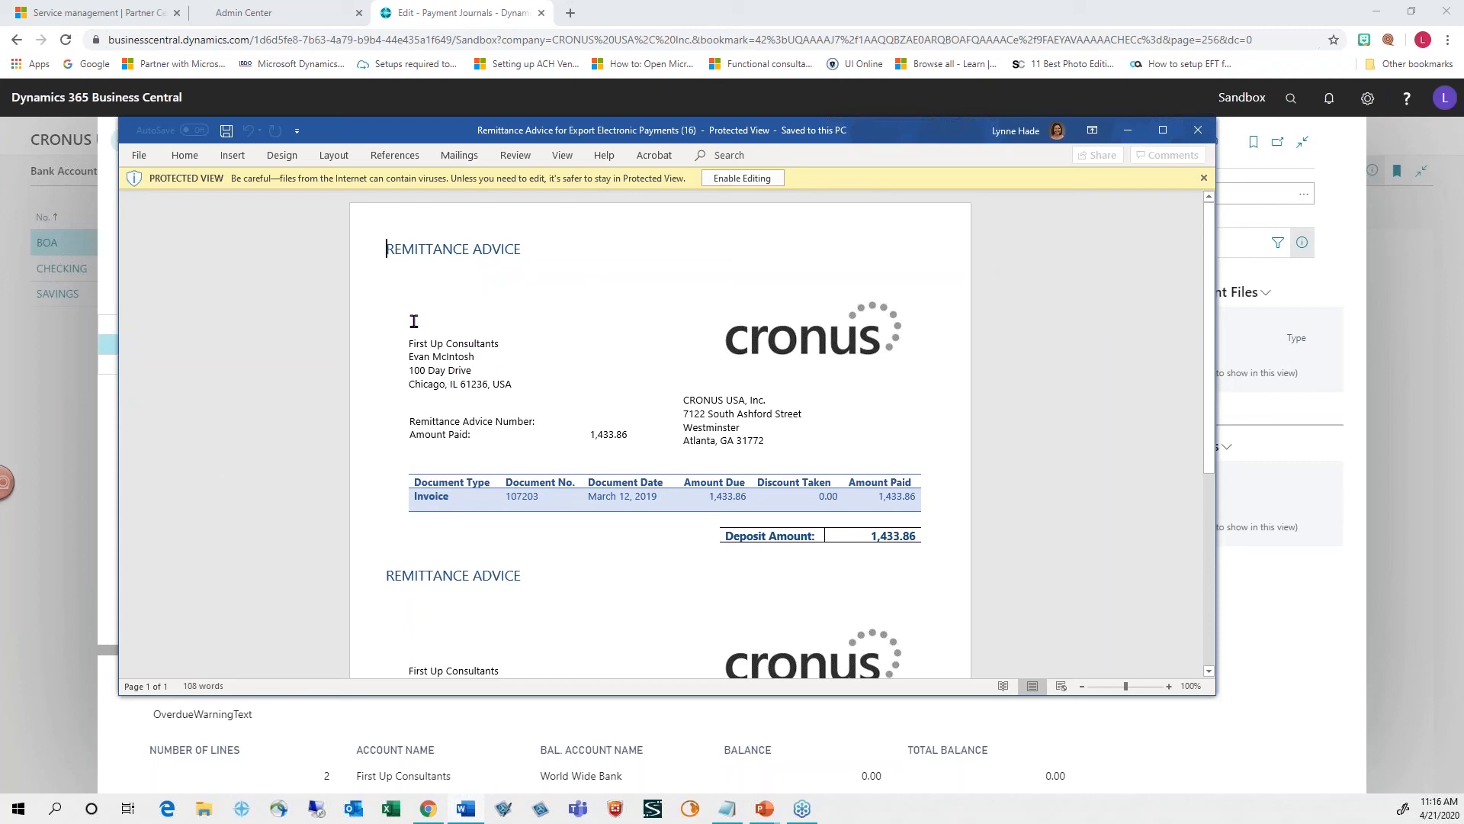
{"action": "left_click", "coordinate": [588, 433]}
{"action": "triple_click", "coordinate": [620, 428]}
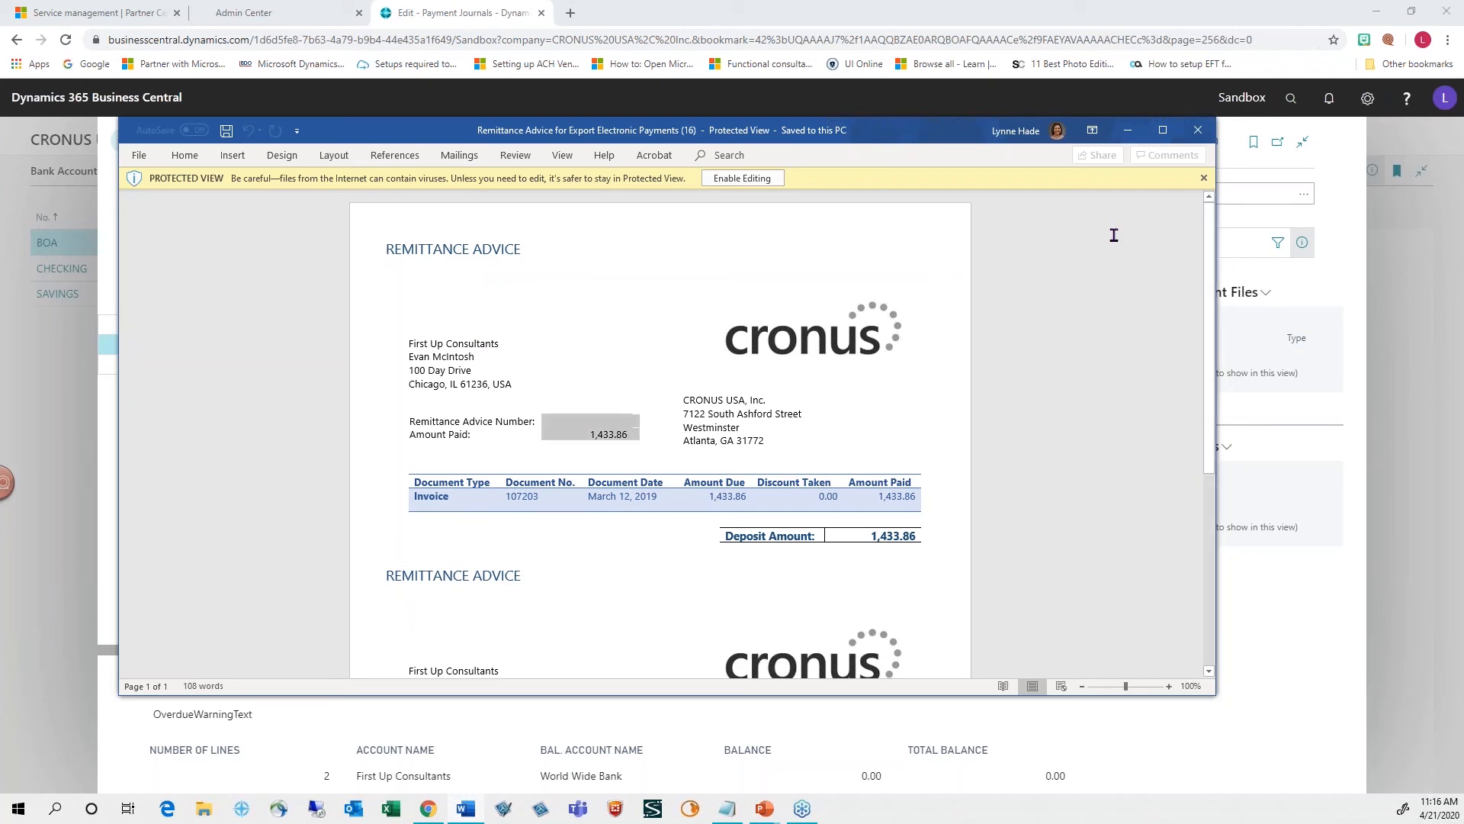
{"action": "left_click", "coordinate": [1197, 134]}
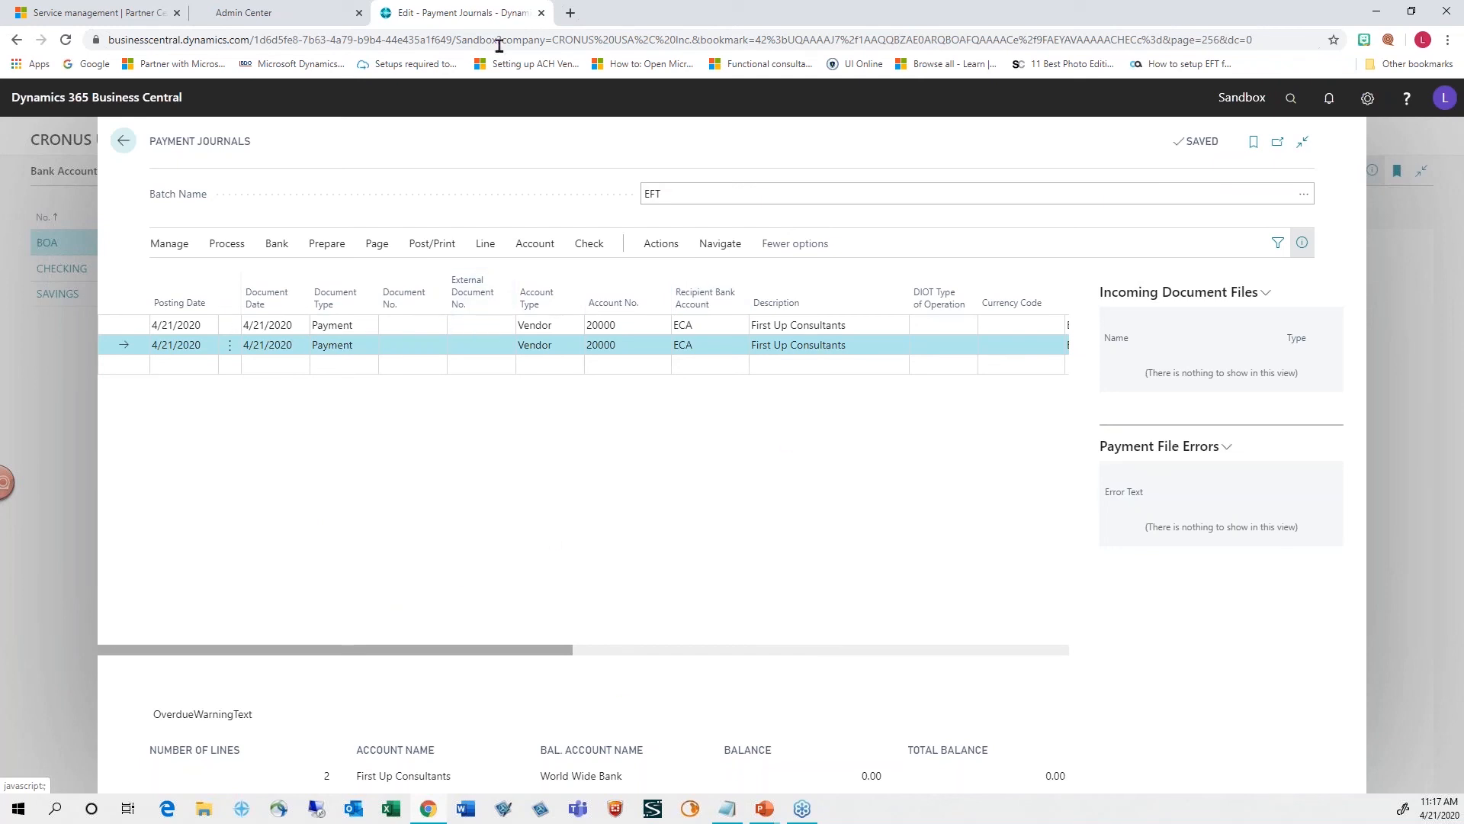
- Try to post the EFT batch's journal lines and dismiss the resulting message
{"action": "left_click", "coordinate": [425, 245]}
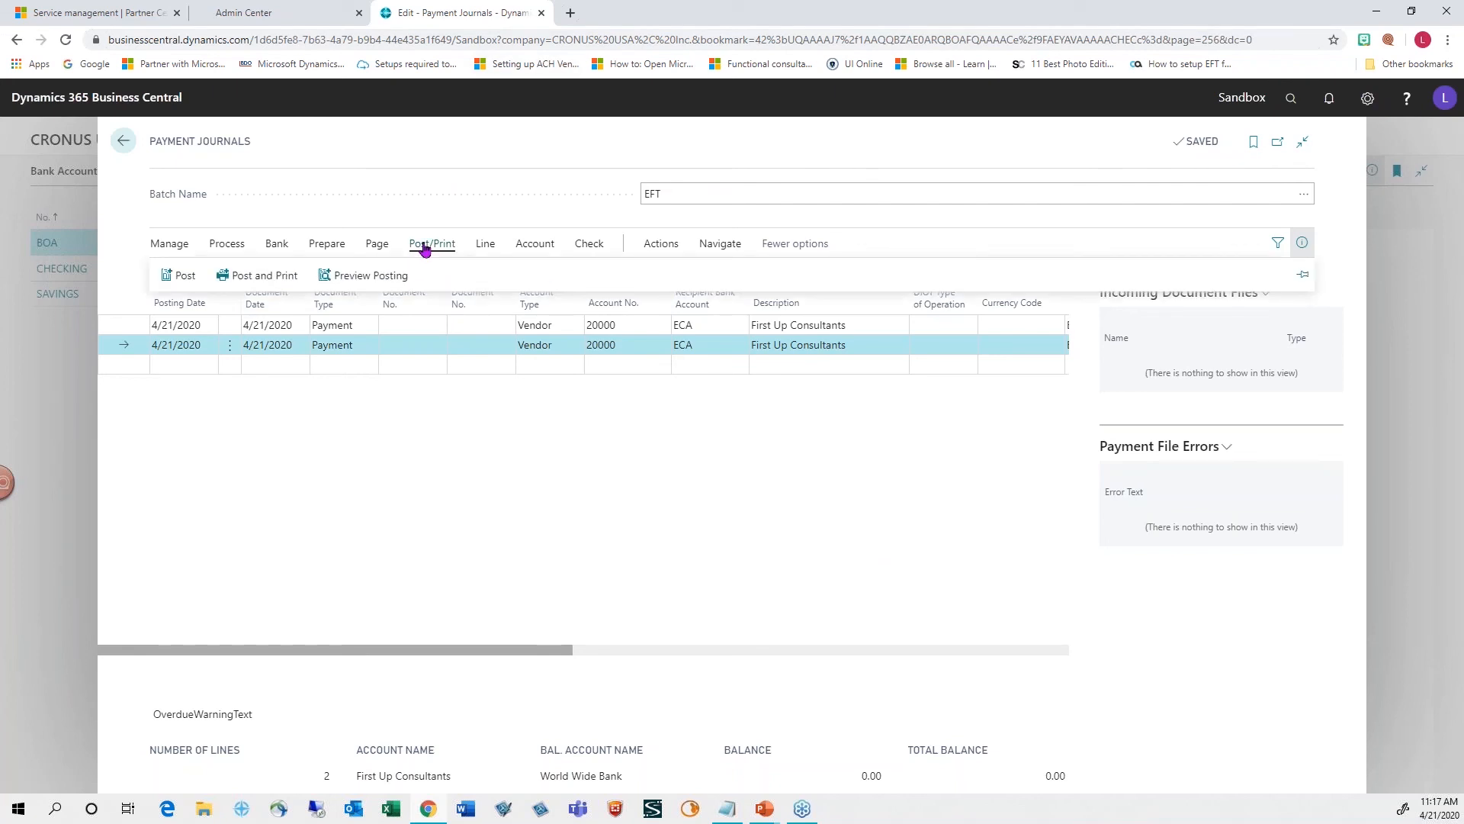
{"action": "left_click", "coordinate": [182, 279]}
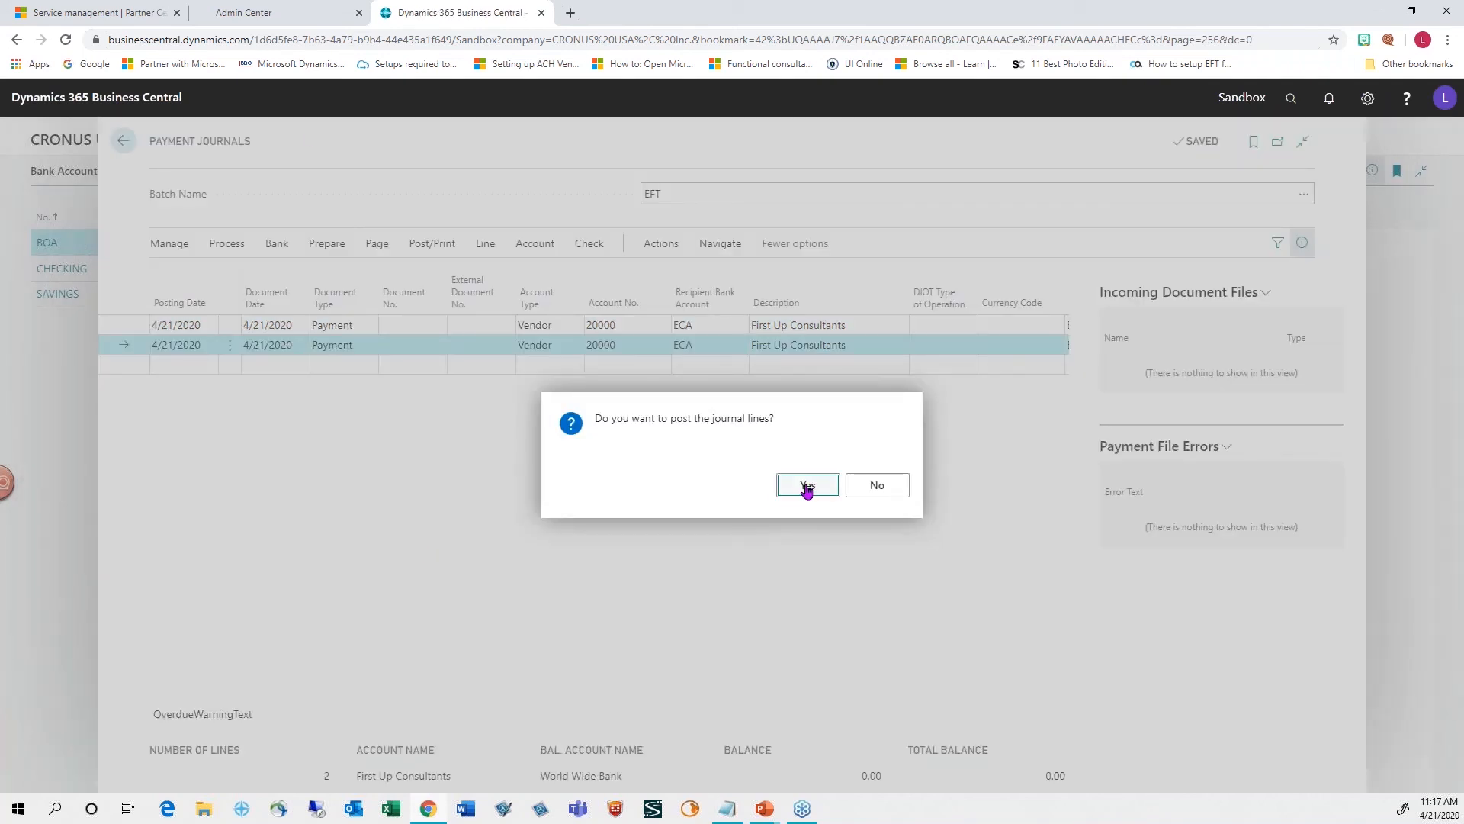
{"action": "left_click", "coordinate": [808, 487]}
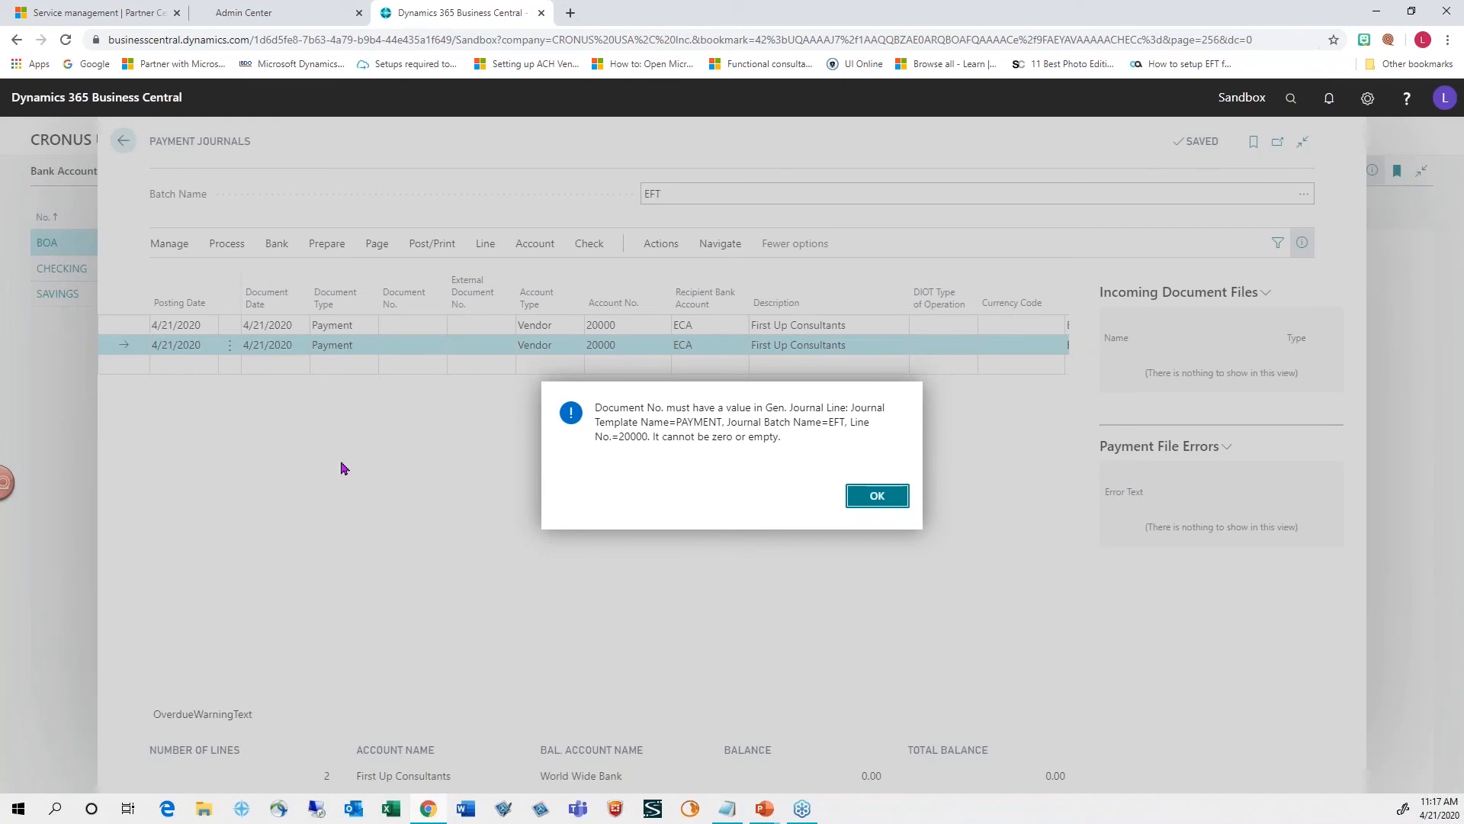
{"action": "left_click", "coordinate": [876, 495]}
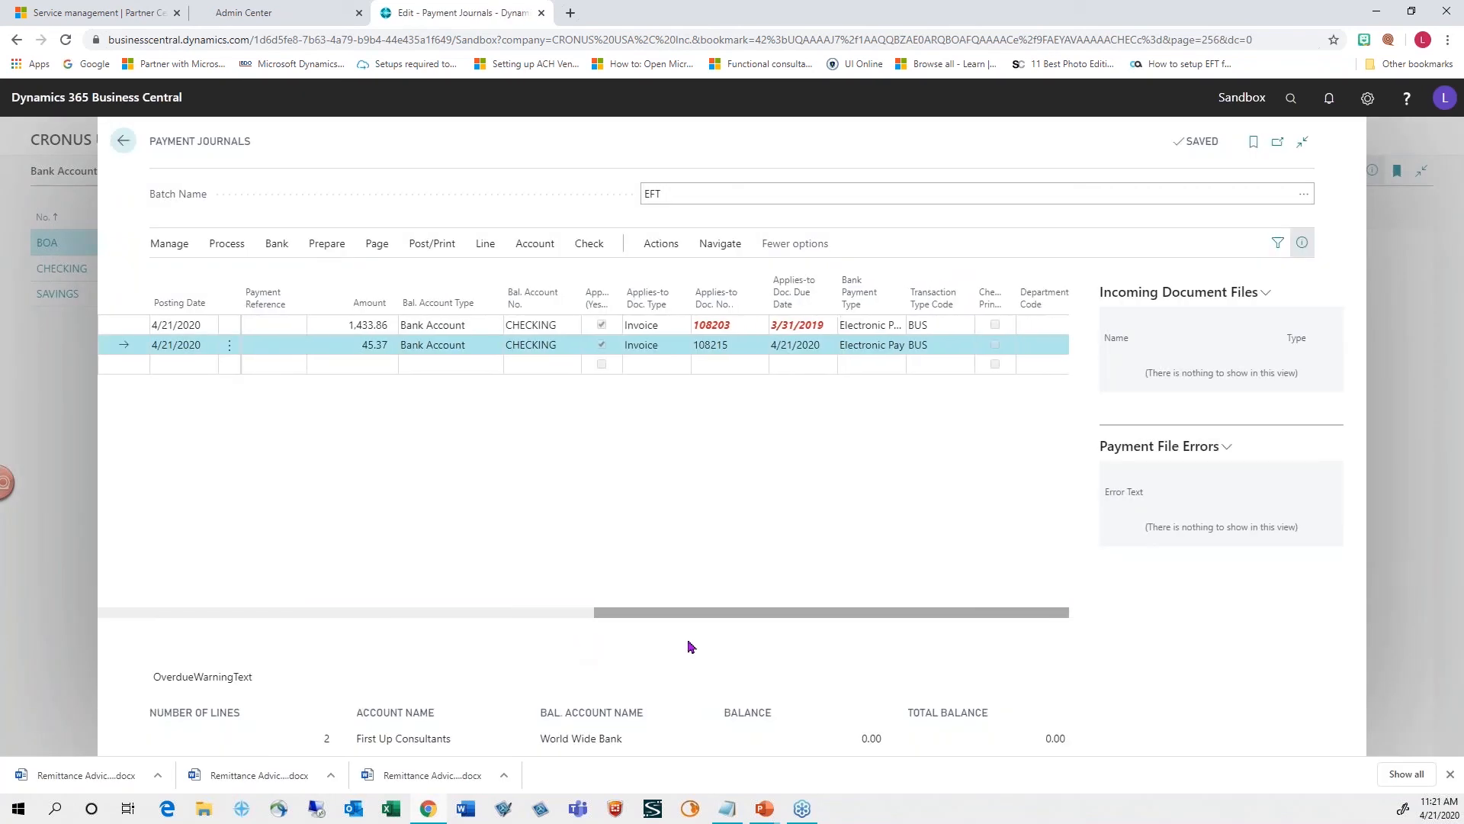
- Generate the EFT file for the CHECKING bank account from all included payment lines of the EFT batch
{"action": "left_click_drag", "start_coordinate": [736, 614], "coordinate": [142, 601]}
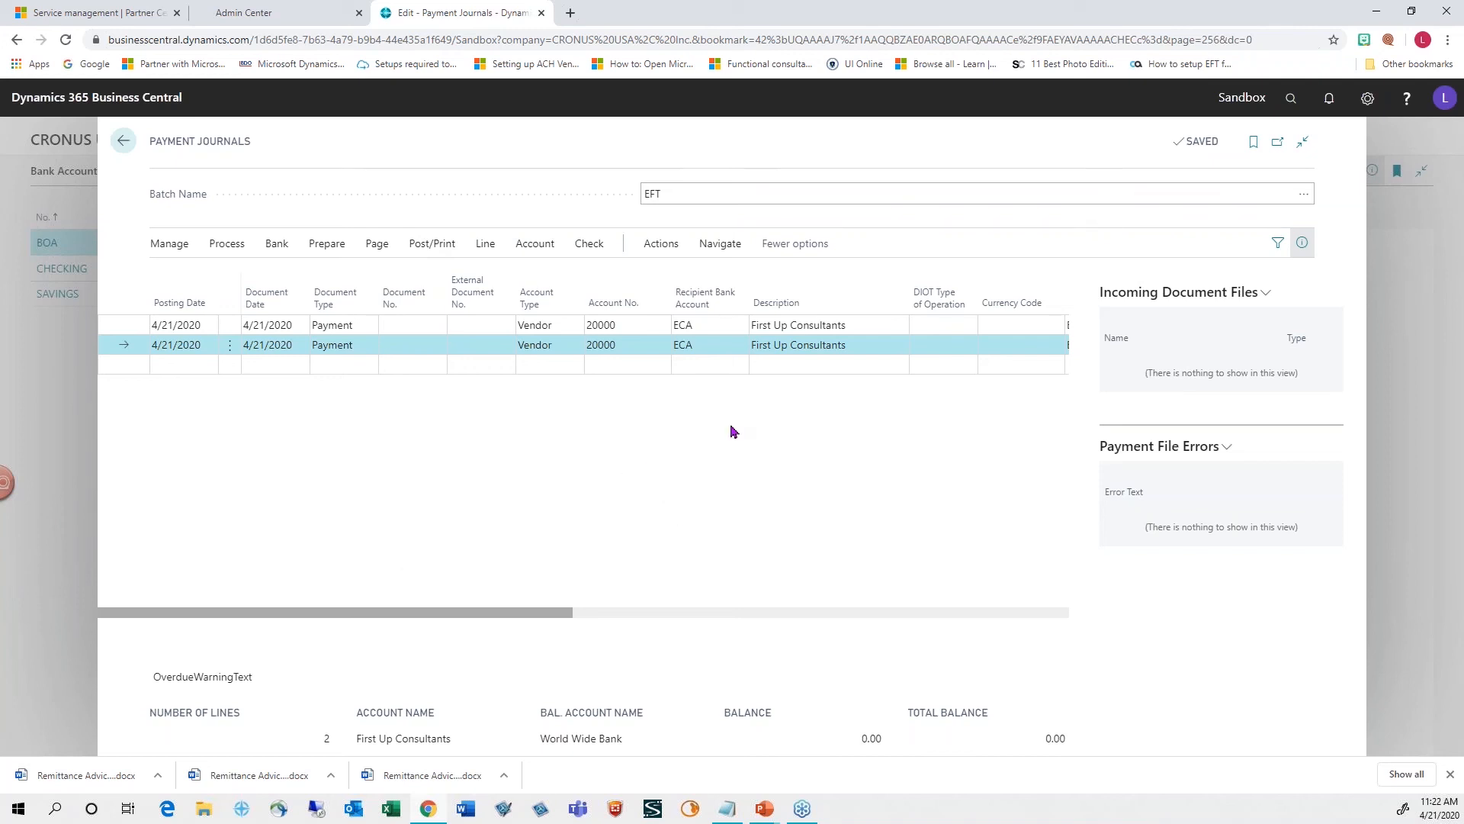
{"action": "left_click", "coordinate": [668, 250]}
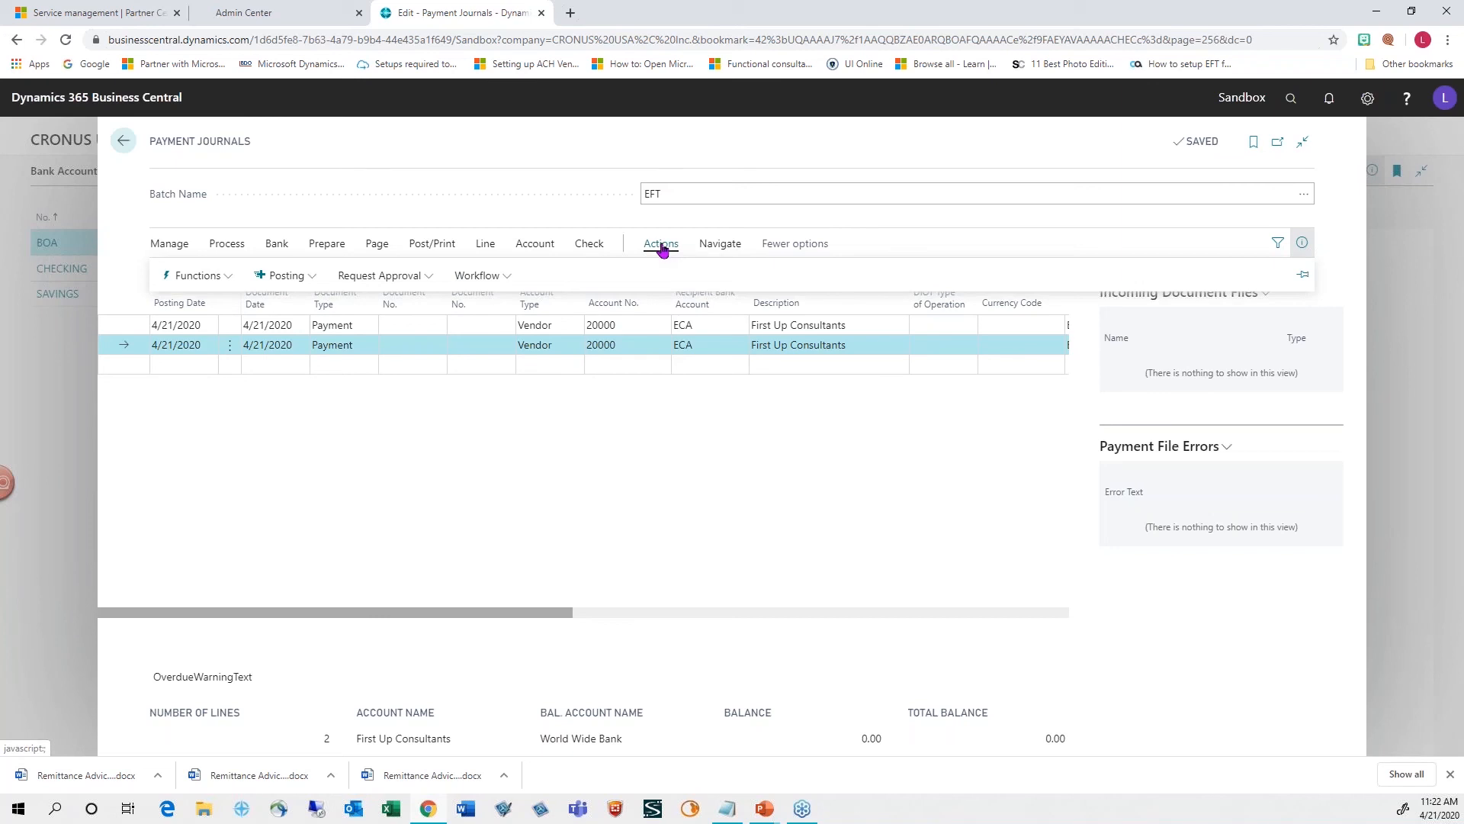
{"action": "left_click", "coordinate": [212, 276]}
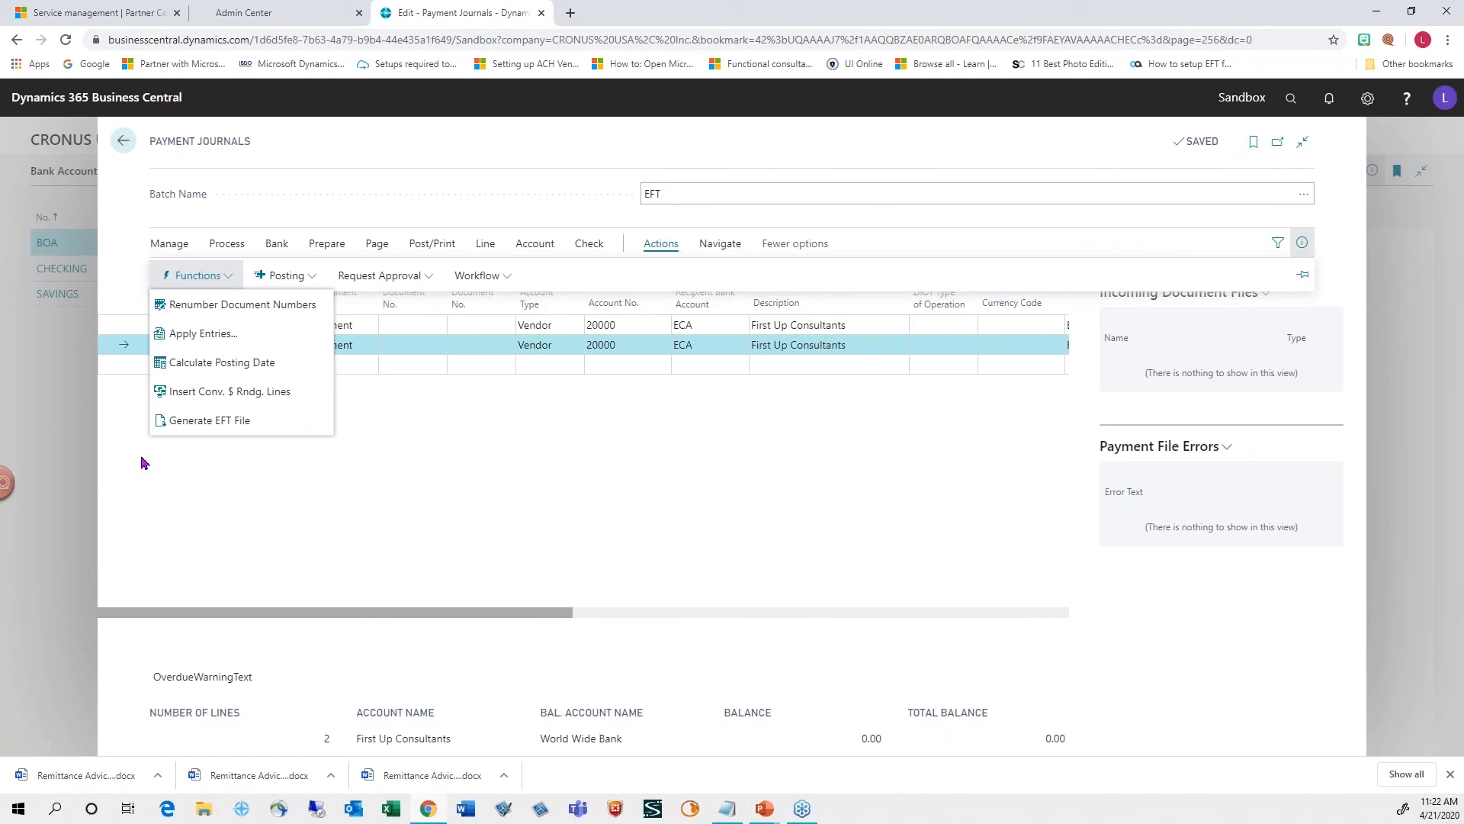
{"action": "left_click", "coordinate": [225, 421]}
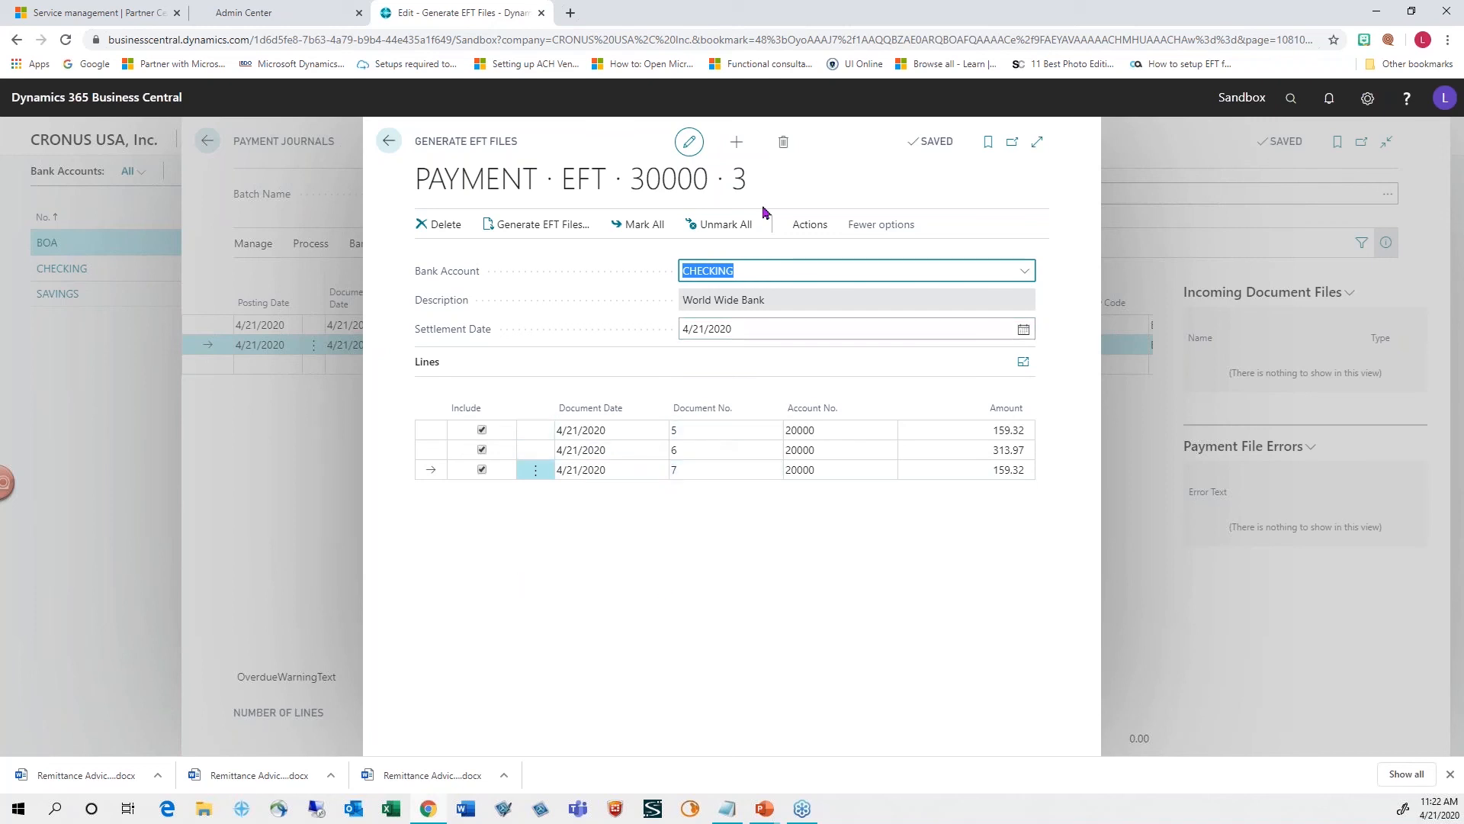
{"action": "left_click", "coordinate": [546, 226]}
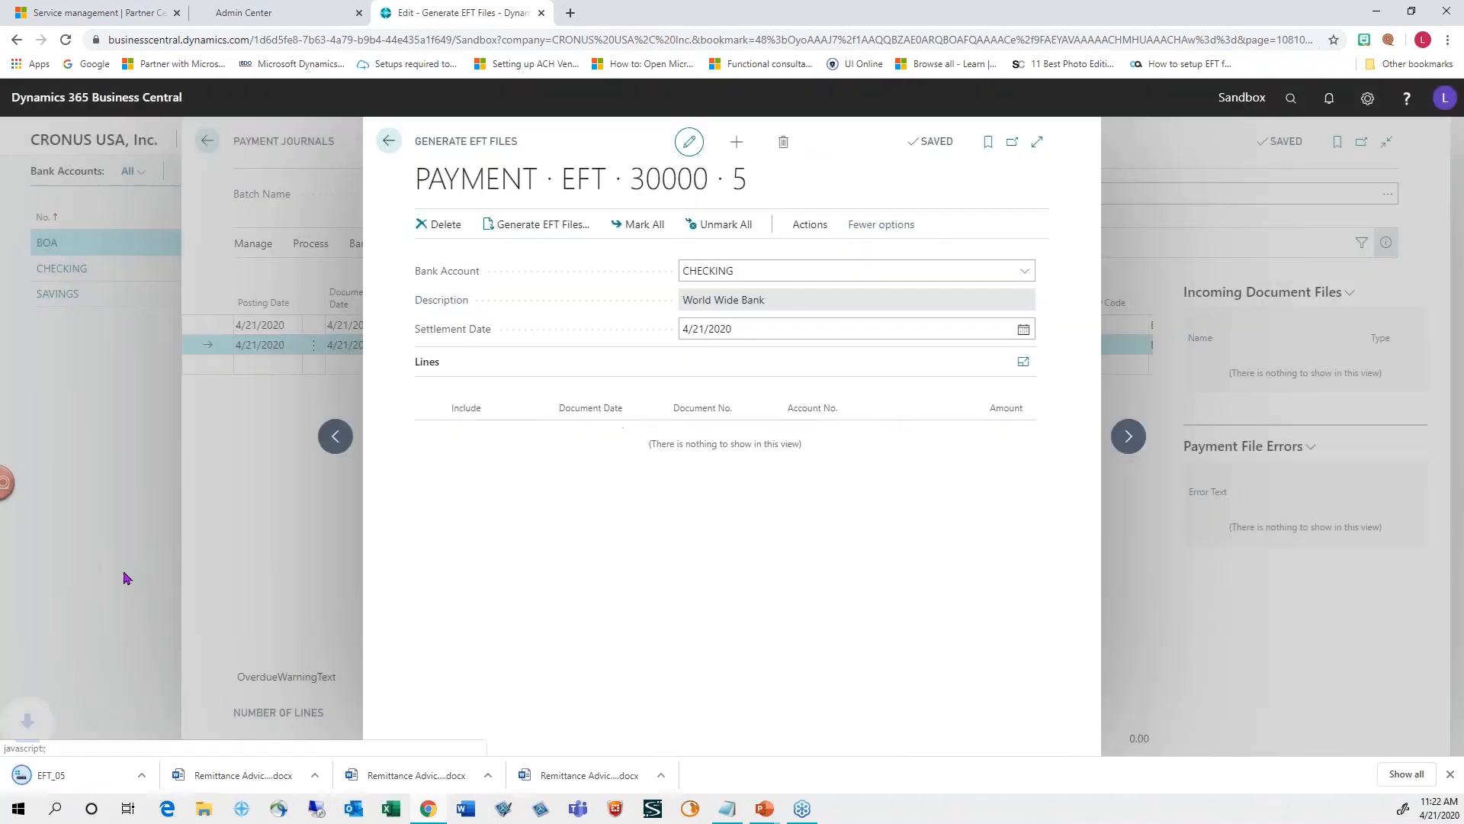
- Locate the downloaded EFT_05 file in its folder, examine its contents in Notepad, and close it
{"action": "left_click", "coordinate": [157, 778]}
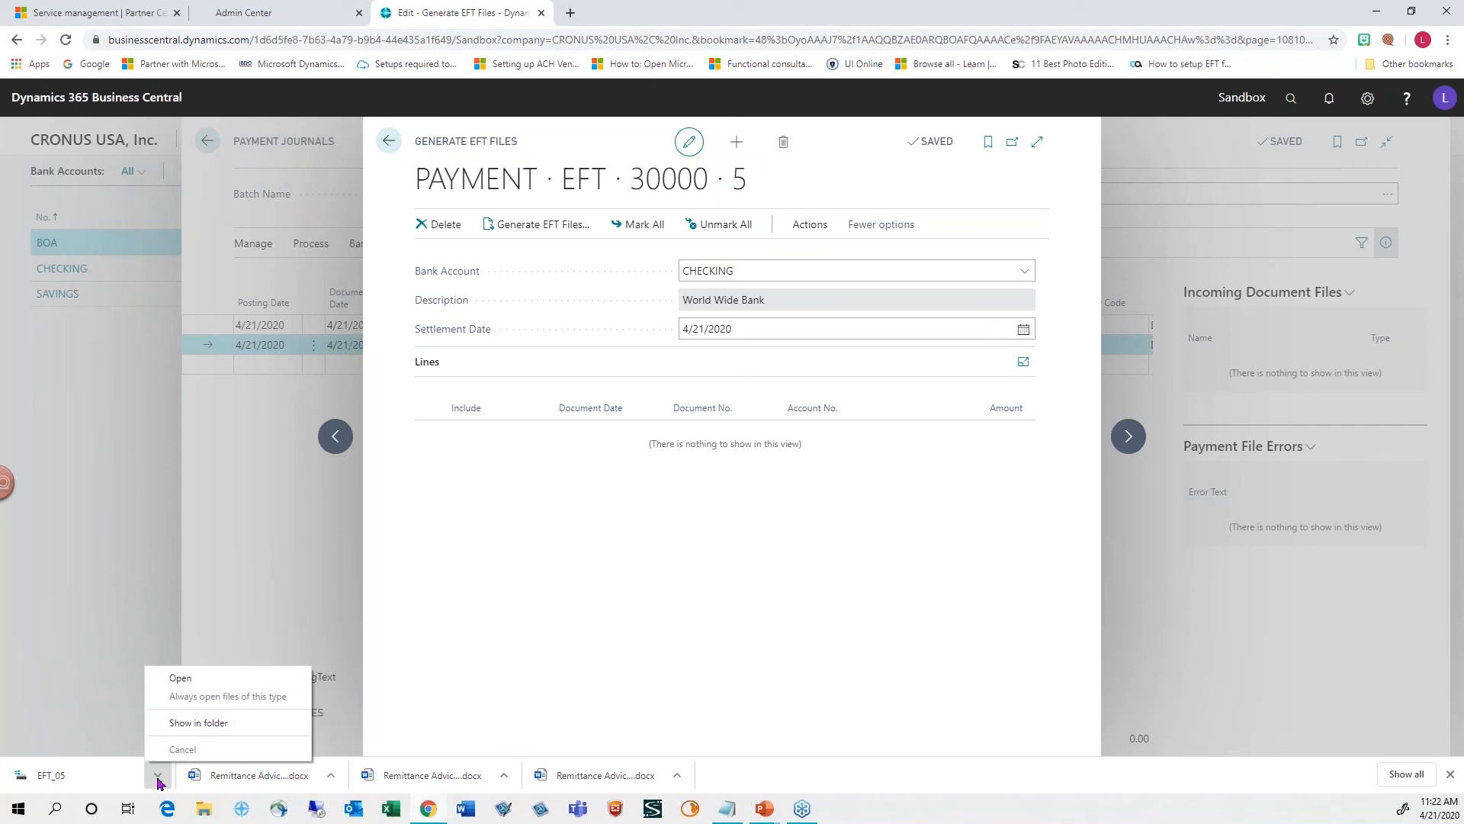
{"action": "left_click", "coordinate": [199, 722]}
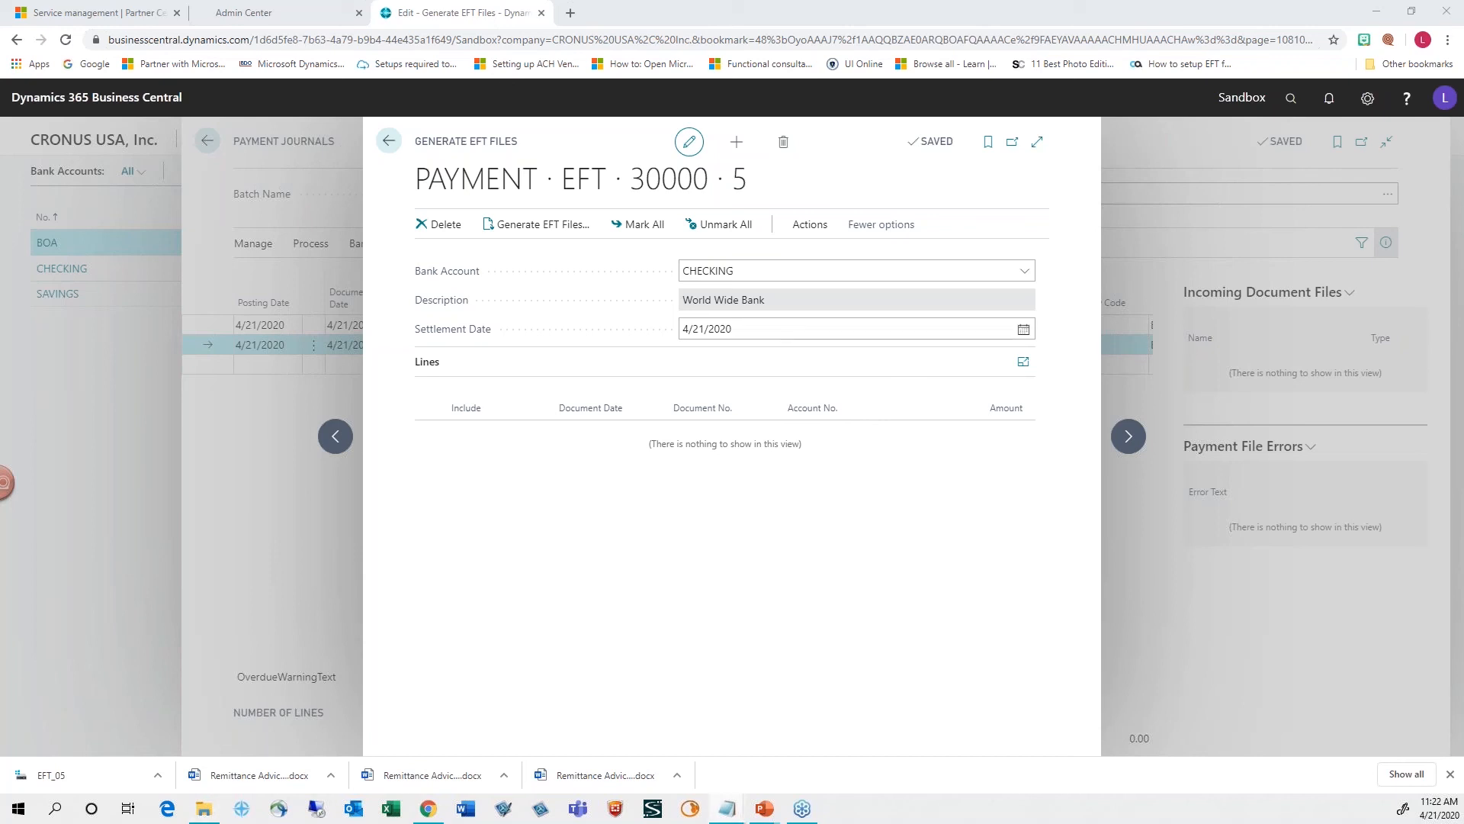
{"action": "left_click", "coordinate": [727, 808]}
{"action": "left_click_drag", "start_coordinate": [392, 95], "coordinate": [331, 163]}
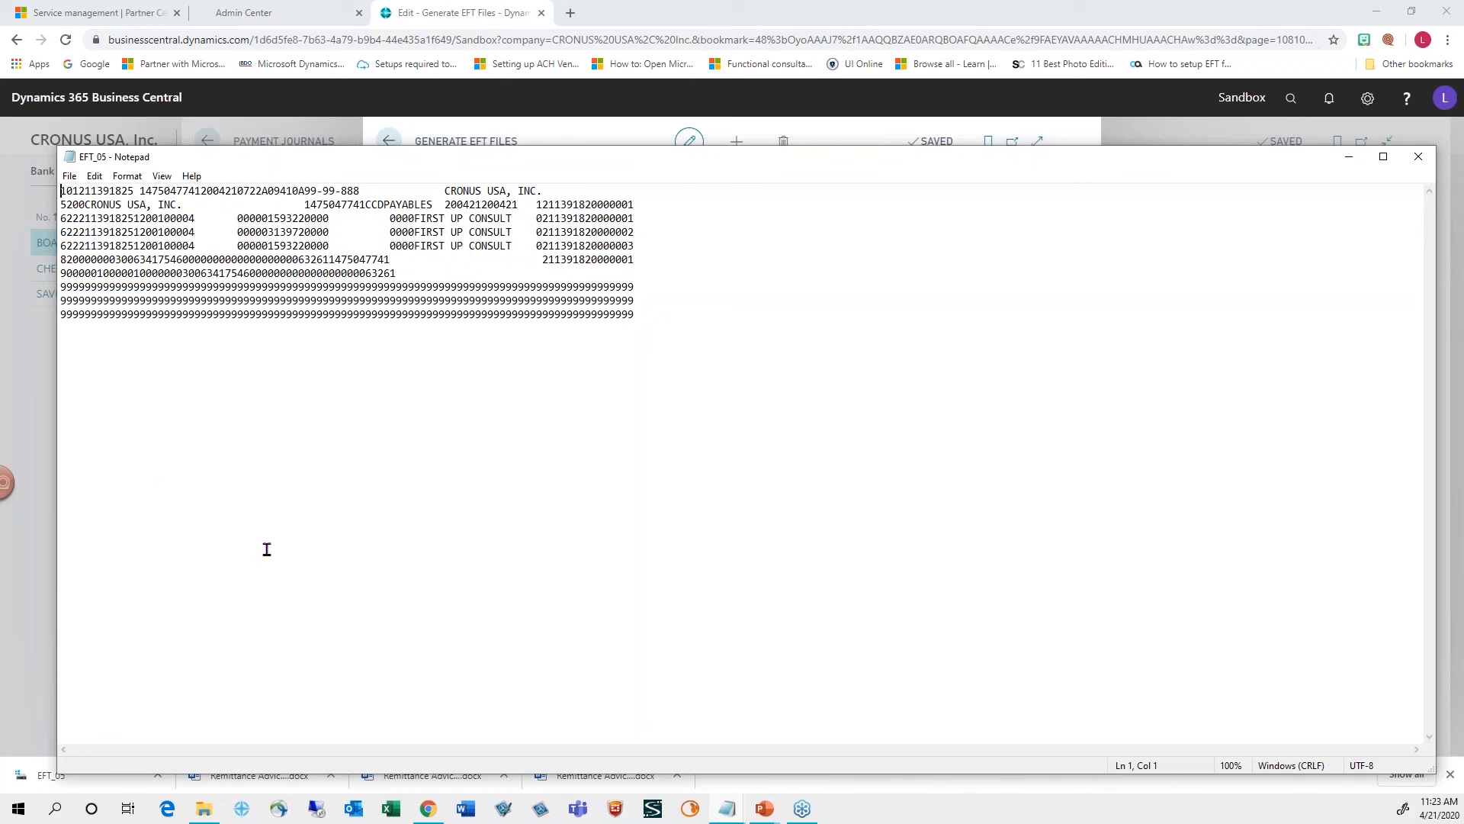
{"action": "left_click", "coordinate": [1415, 160]}
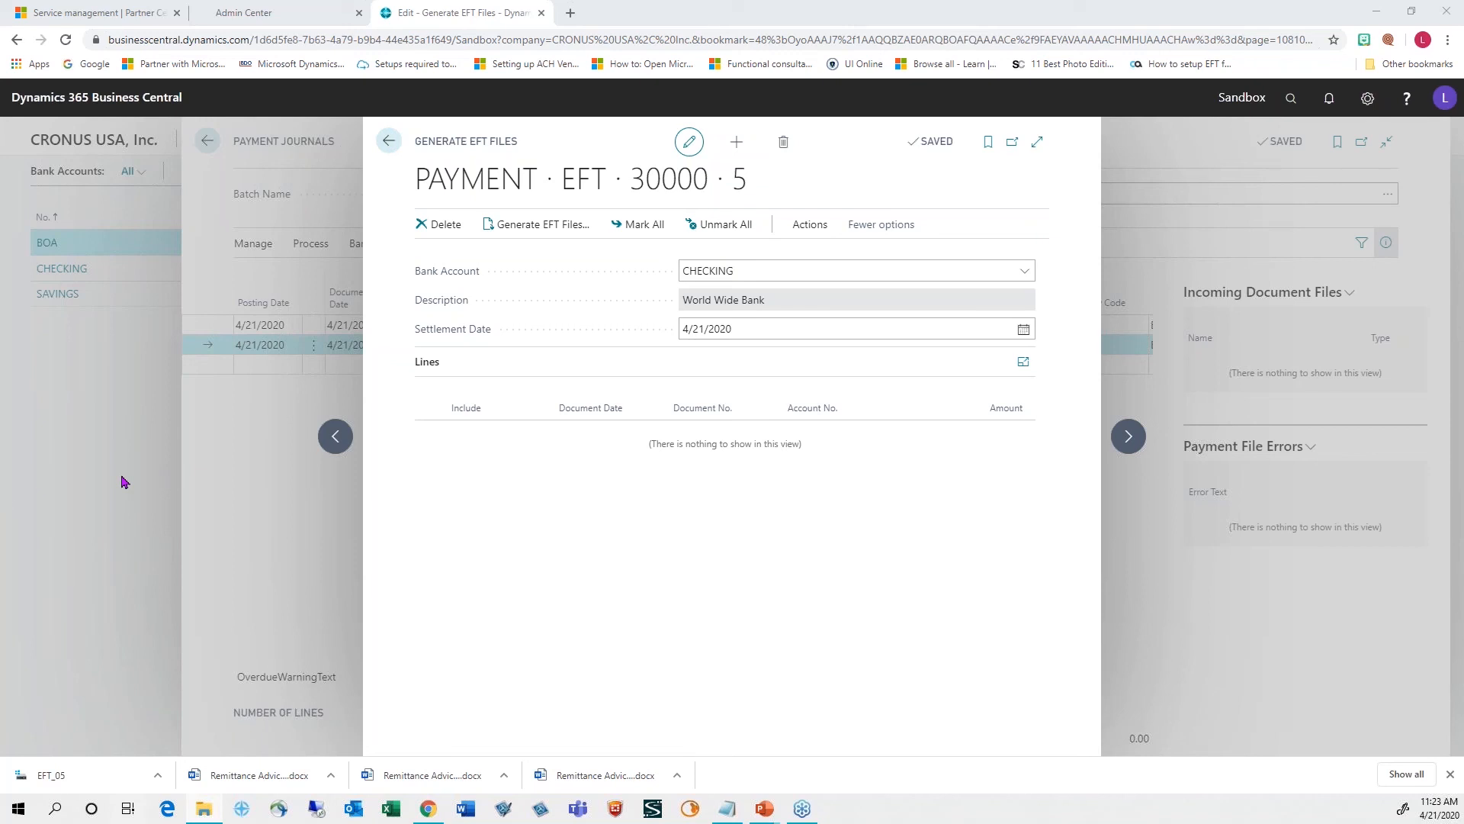
- Switch to the PowerPoint slide show and advance past the Business Central Demo slide
{"action": "key", "text": "super+Tab"}
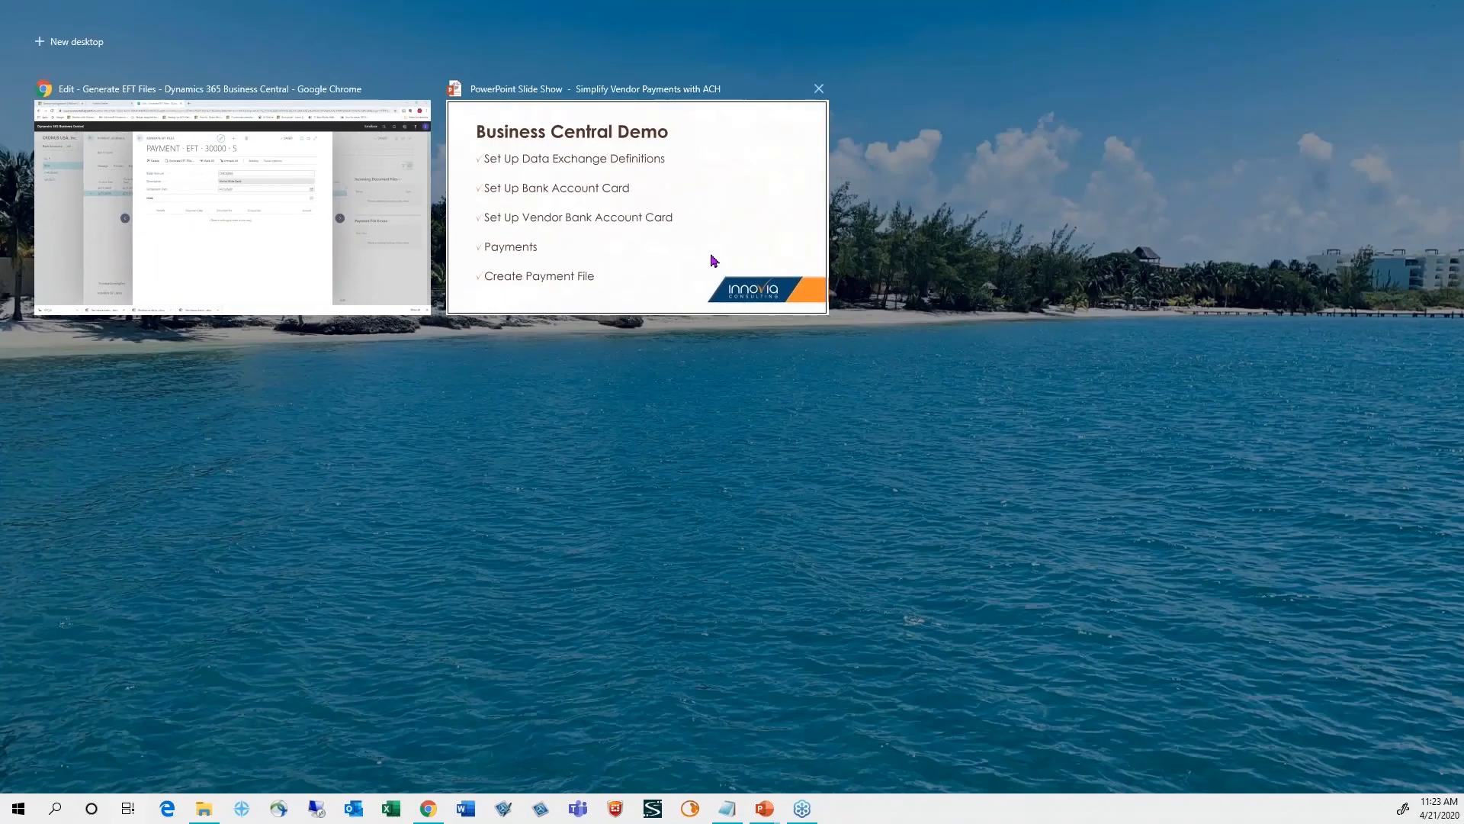
{"action": "left_click", "coordinate": [435, 211]}
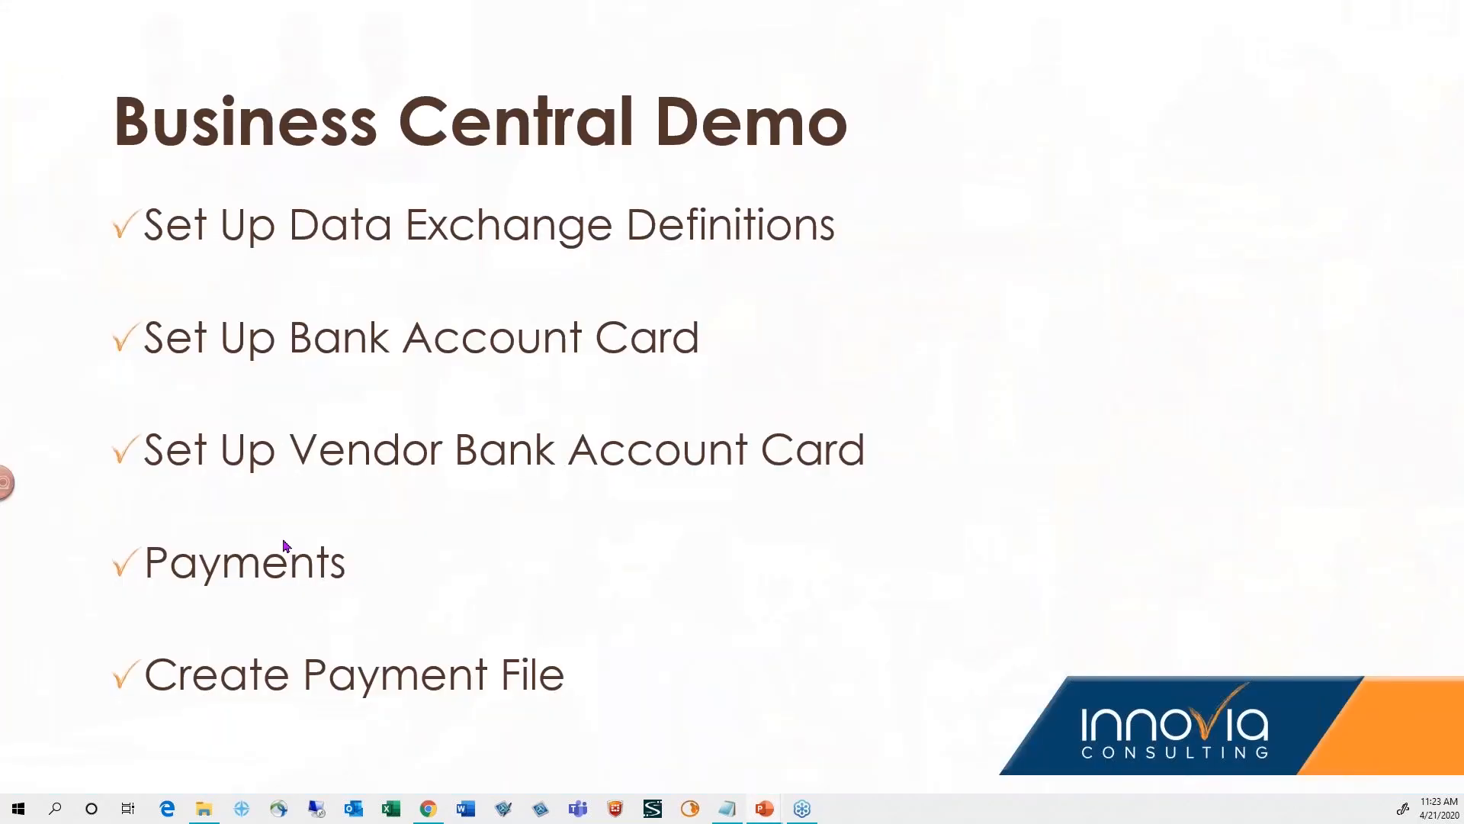
{"action": "key", "text": "Right"}
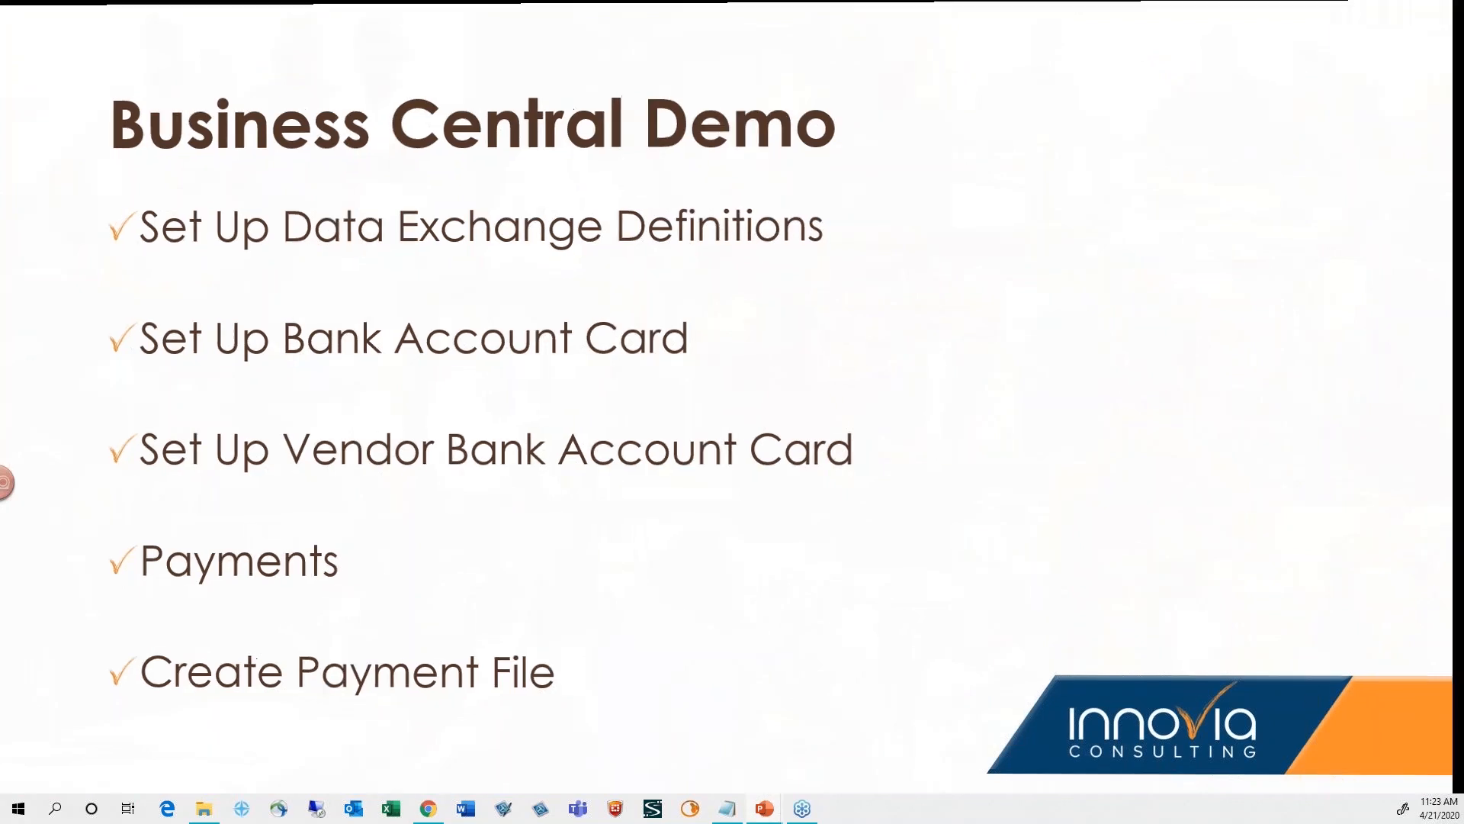